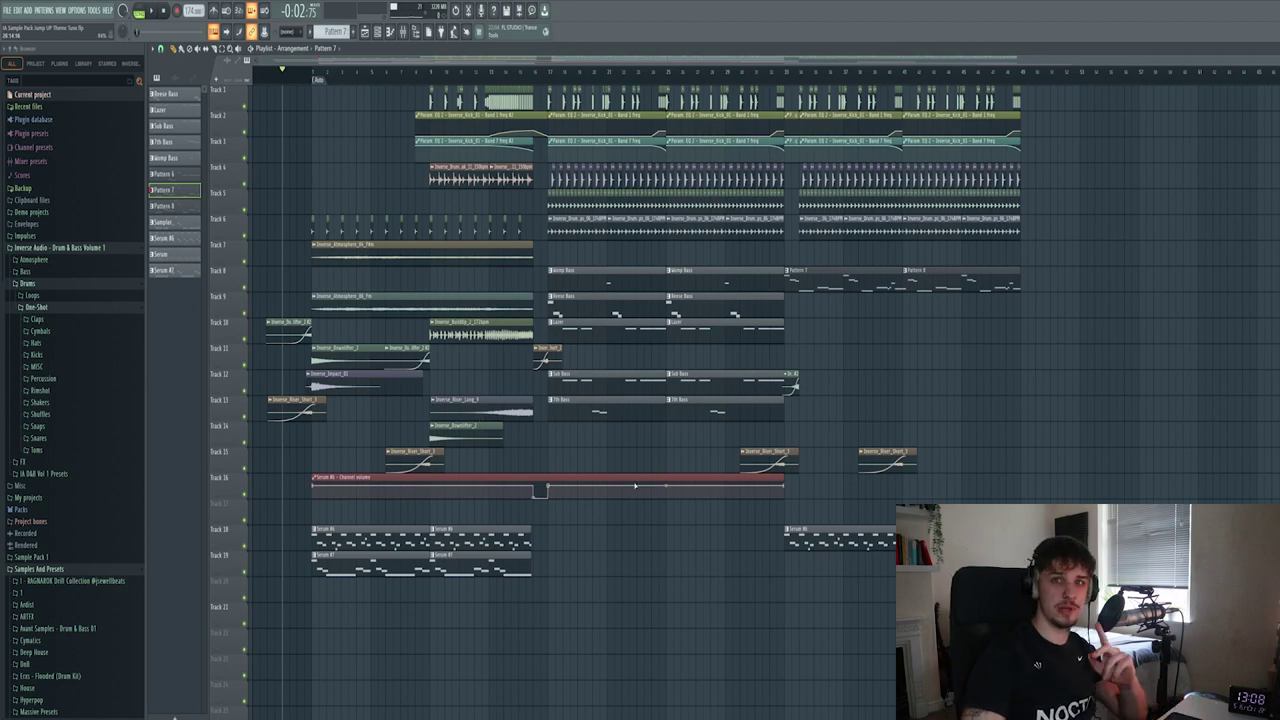
Play the arrangement from the intro to its end, following the playhead across all the tracks.
ctrl+scroll(443, 442, up, 3)
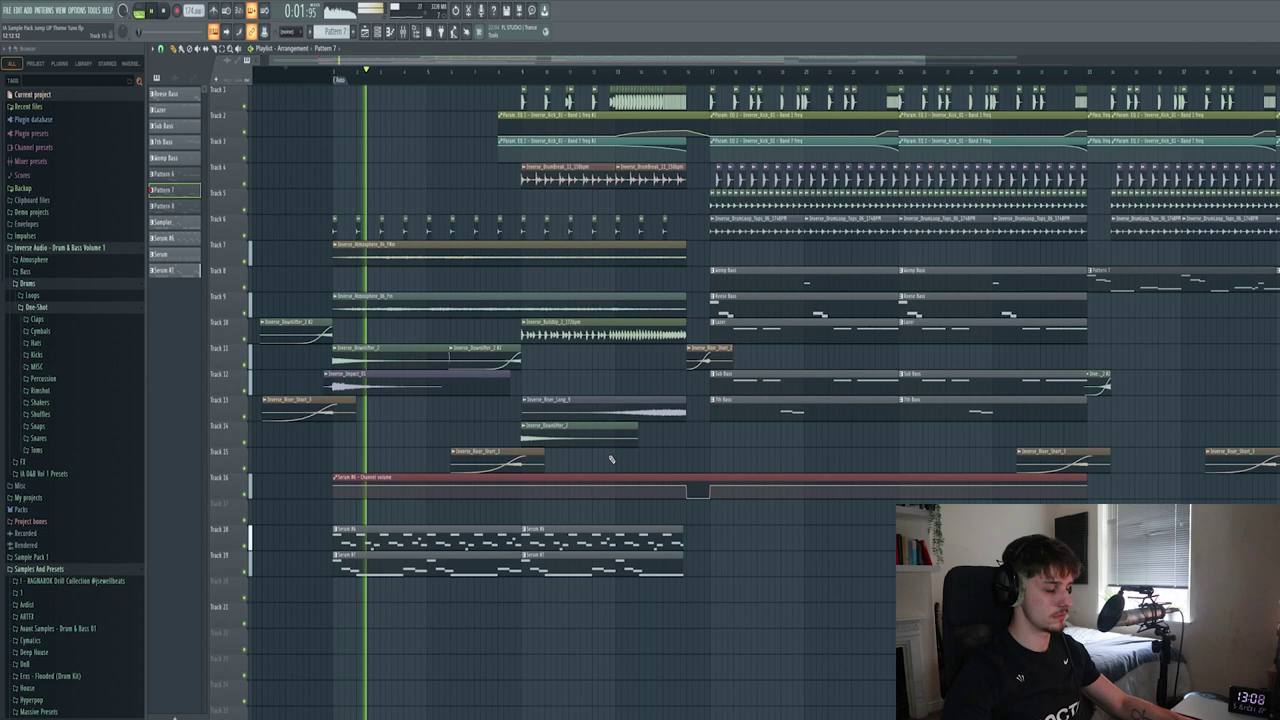
ctrl+scroll(578, 463, down, 2)
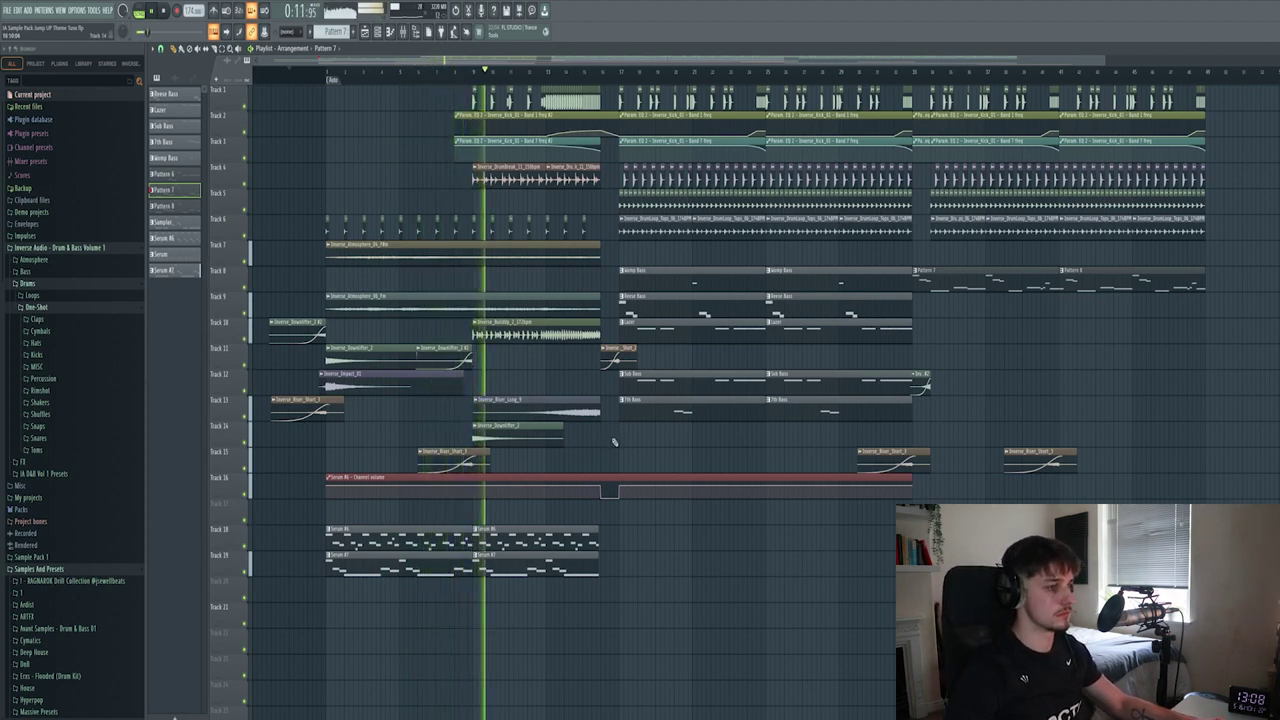
drag(632, 452, 560, 464)
scroll(521, 456, up, 2)
scroll(553, 458, down, 2)
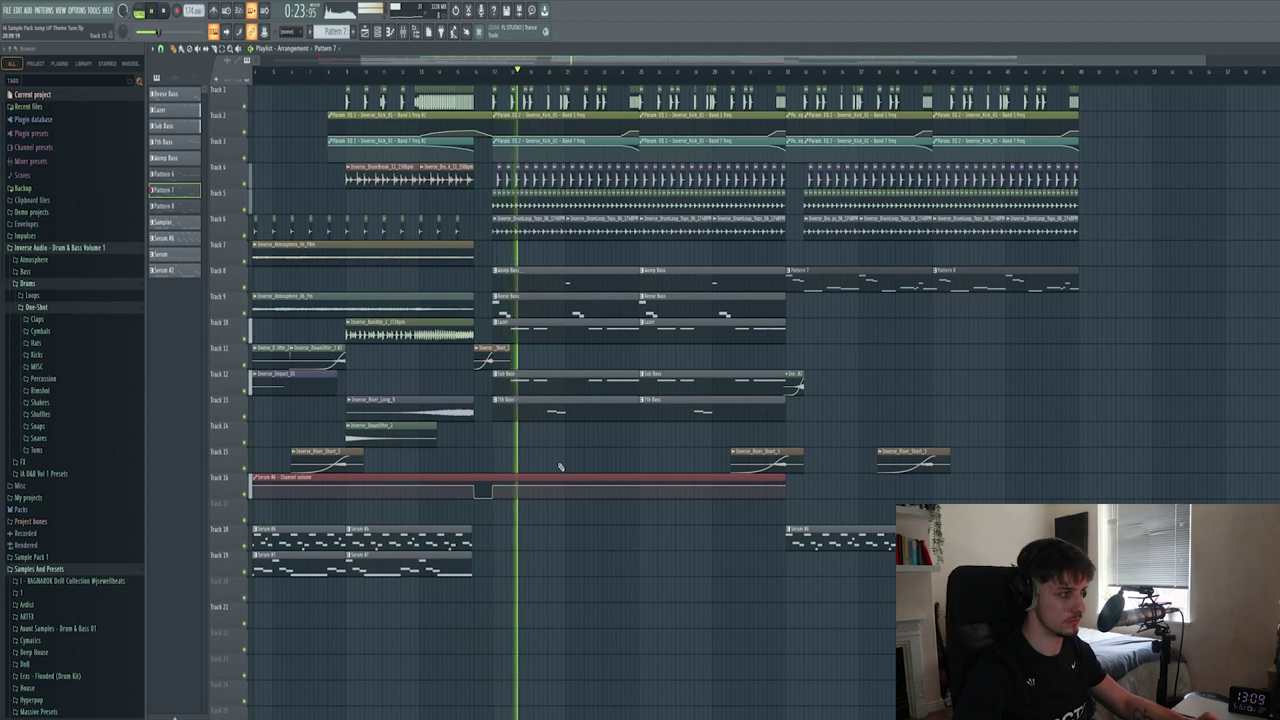
drag(580, 457, 509, 471)
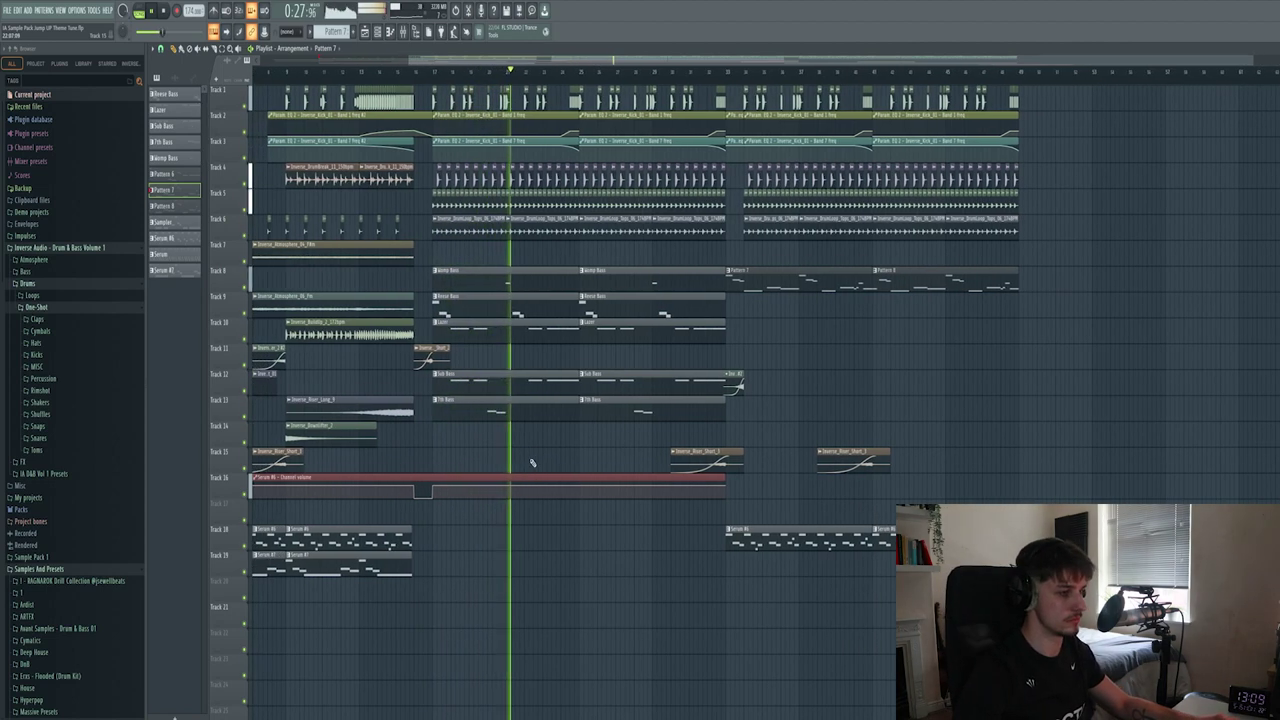
drag(513, 460, 543, 463)
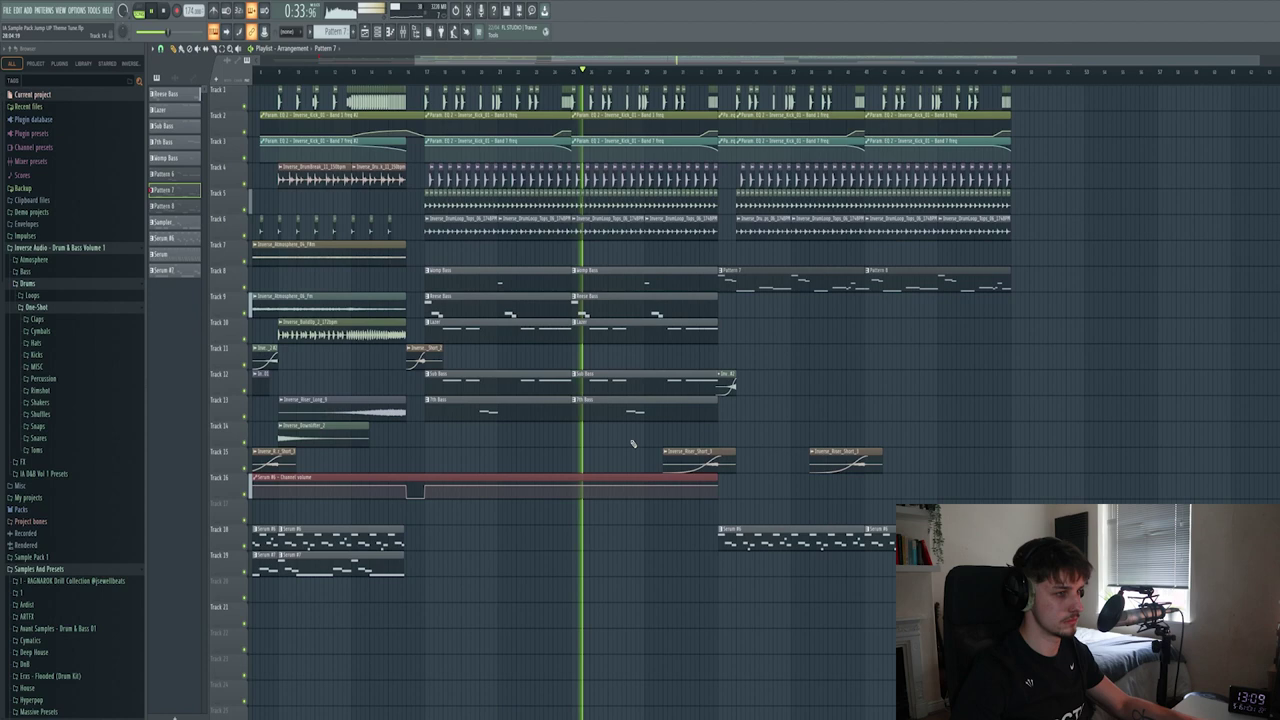
drag(632, 446, 534, 585)
scroll(617, 449, up, 2)
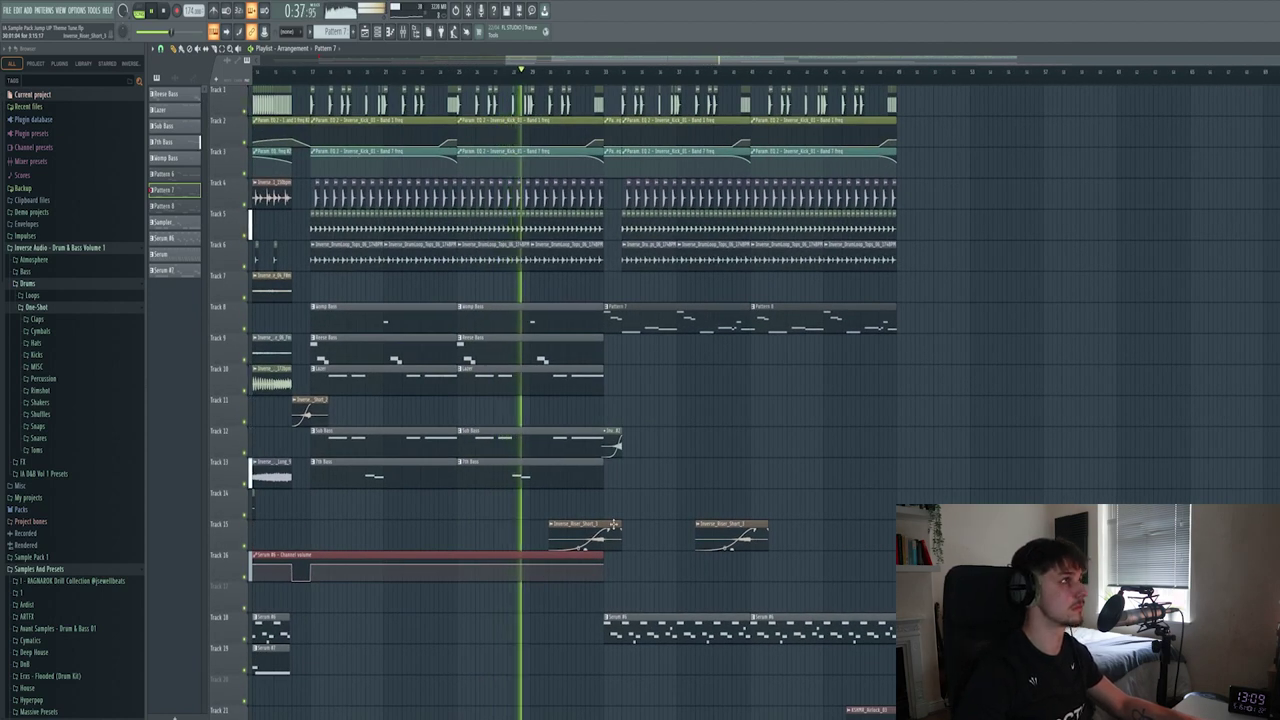
drag(699, 488, 559, 495)
scroll(652, 480, up, 1)
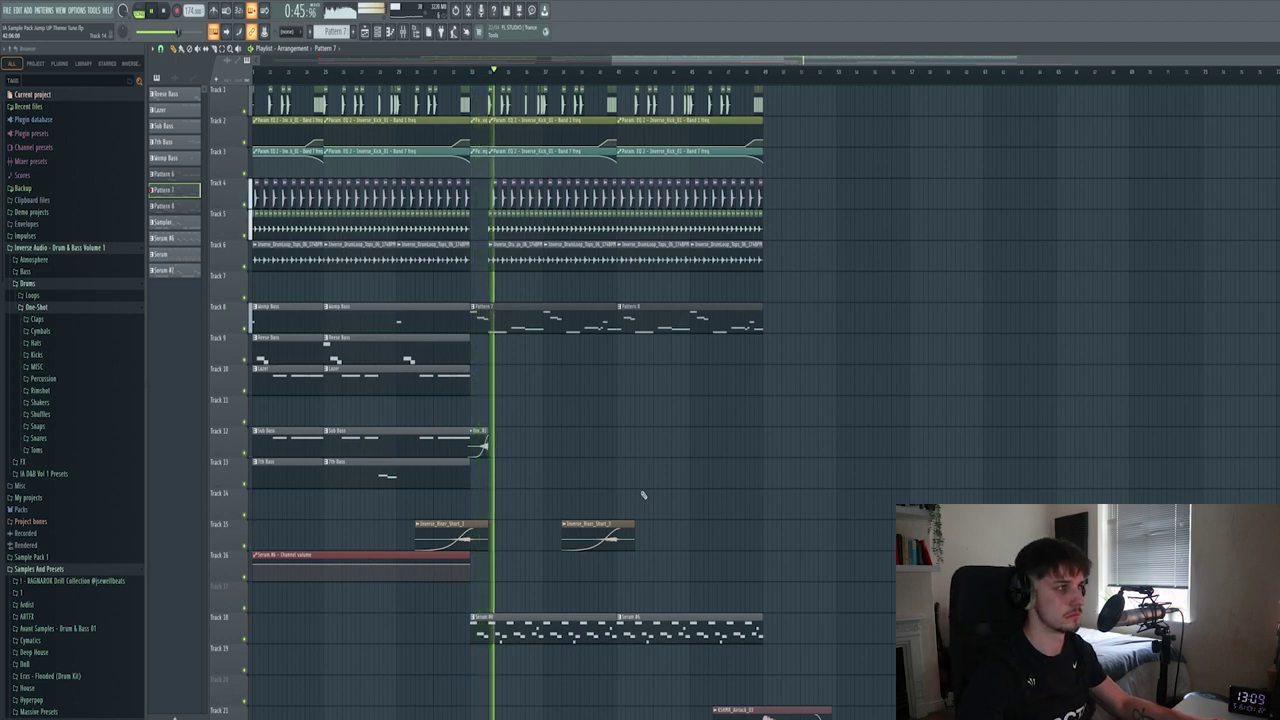
scroll(630, 470, down, 2)
scroll(605, 436, right, 2)
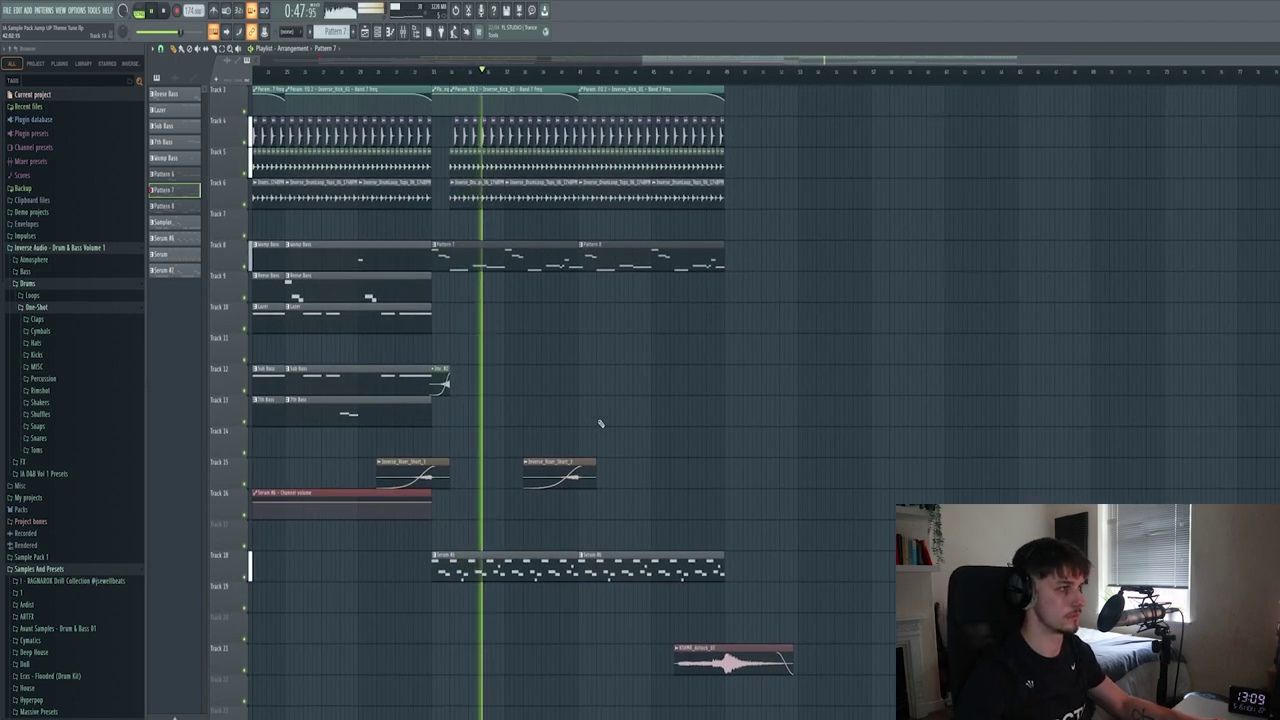
scroll(556, 413, up, 1)
scroll(545, 428, right, 1)
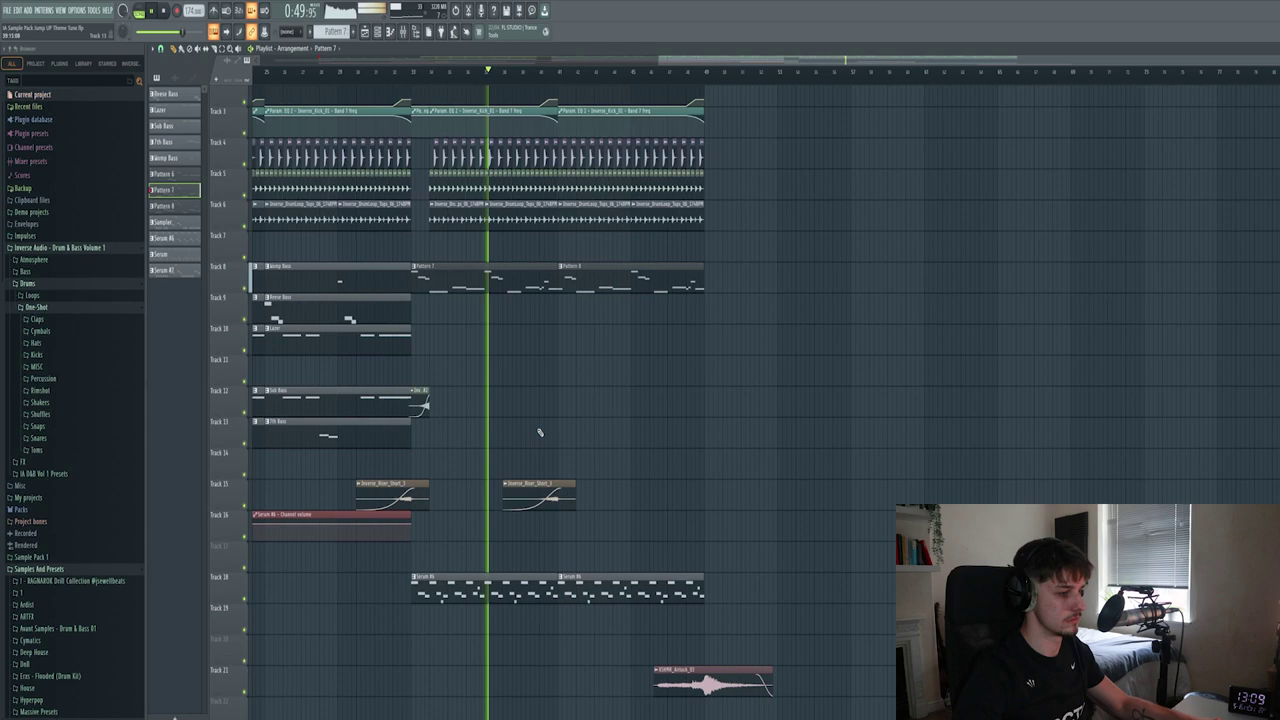
drag(582, 454, 646, 526)
scroll(650, 503, right, 2)
scroll(650, 530, left, 1)
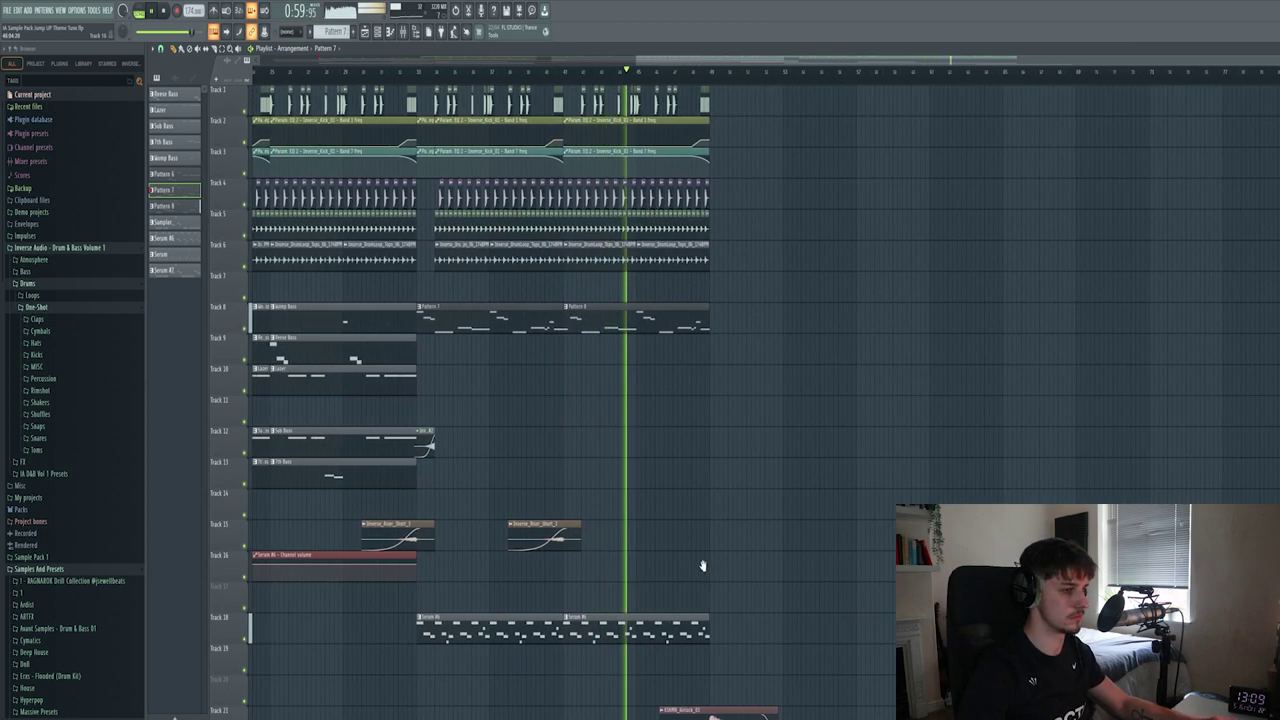
scroll(665, 534, down, 2)
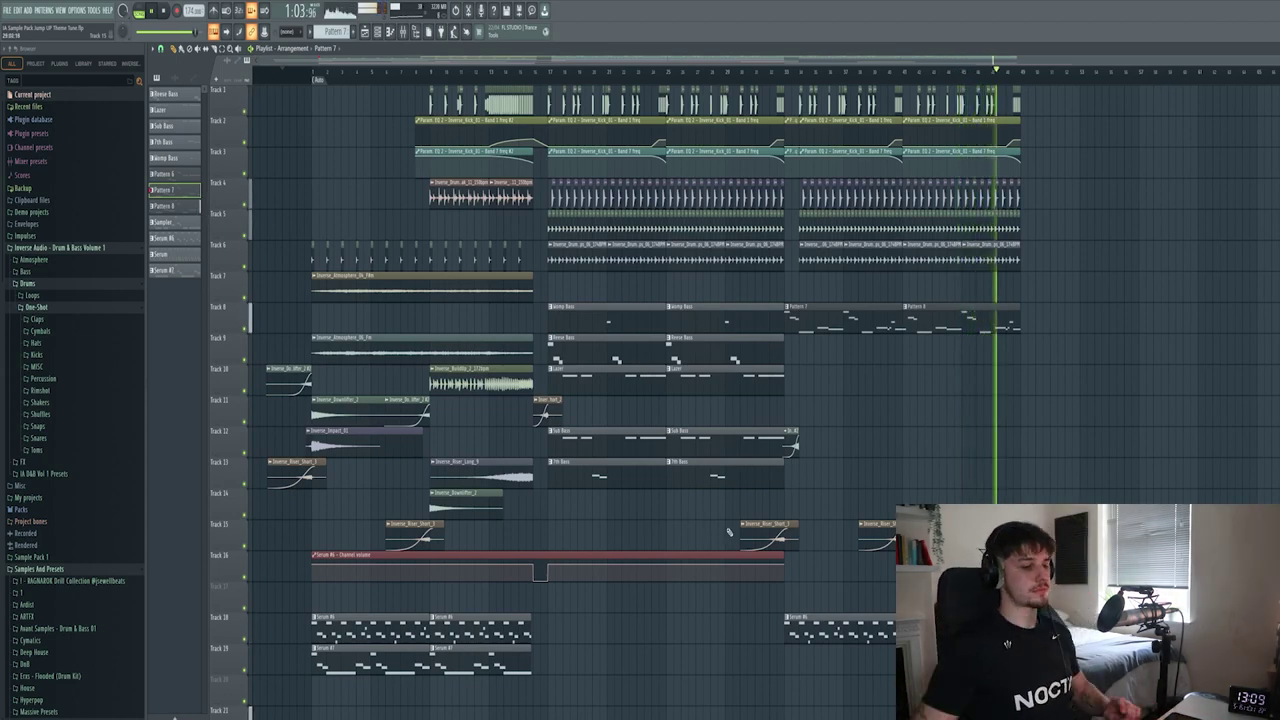
scroll(650, 400, down, 1)
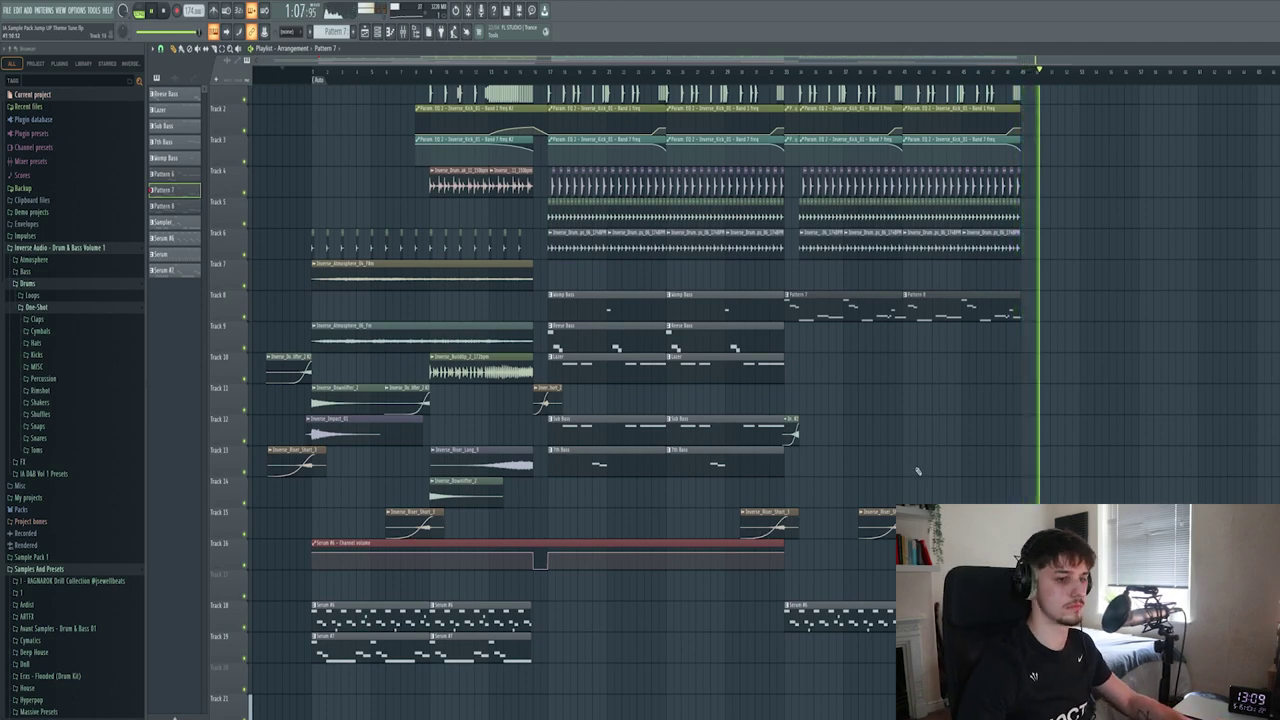
key(space)
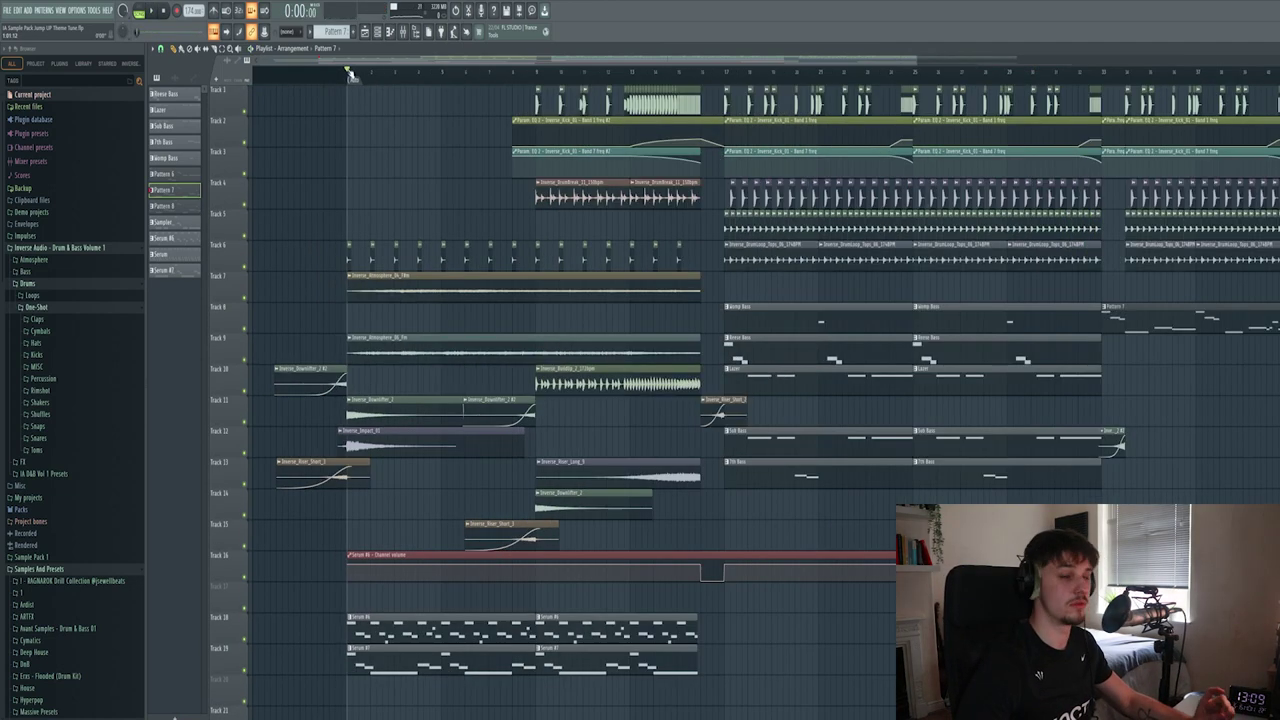
Solo the Serum #6 melody on Track 18 and show all channels in the channel rack.
scroll(341, 205, down, 3)
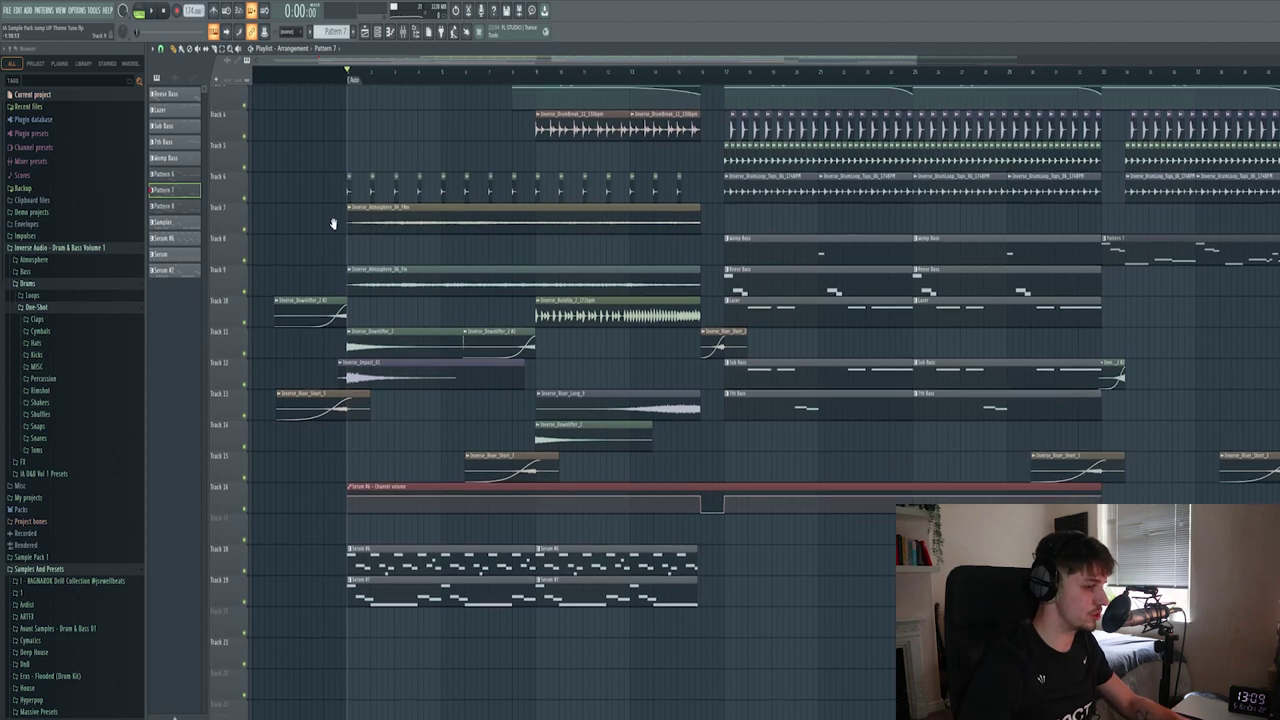
scroll(286, 490, up, 3)
scroll(256, 628, down, 4)
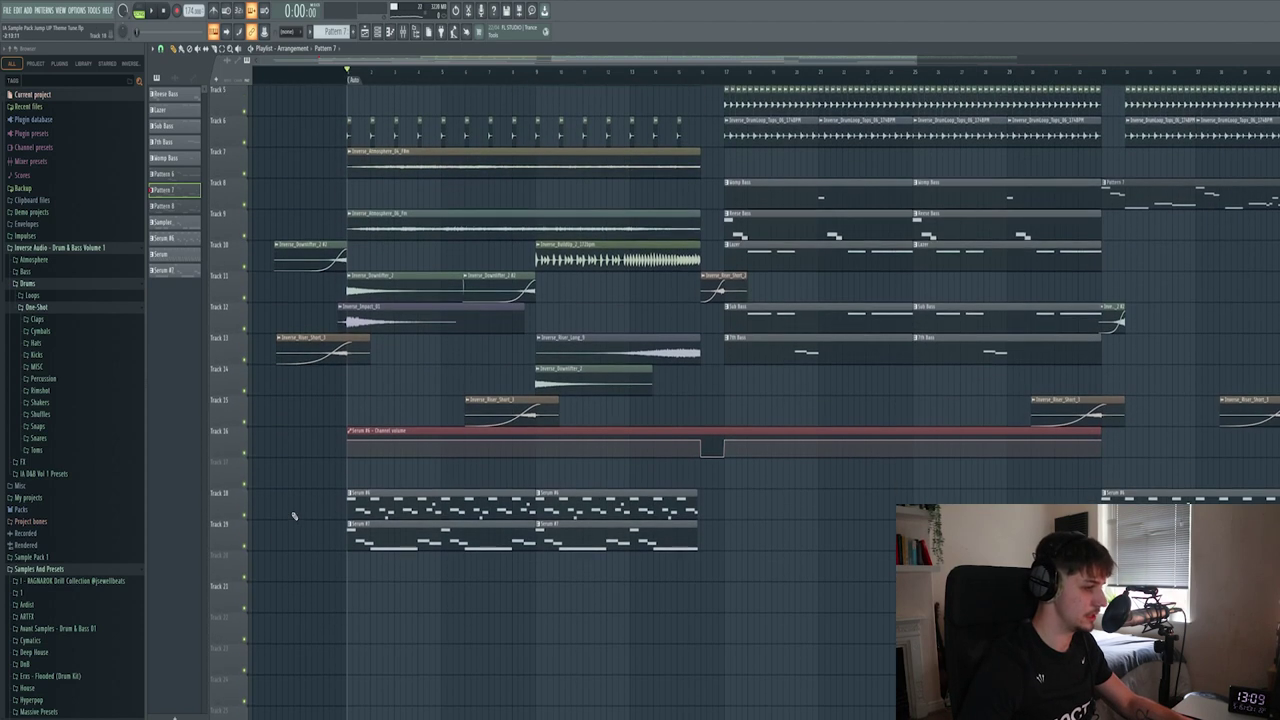
right_click(245, 516)
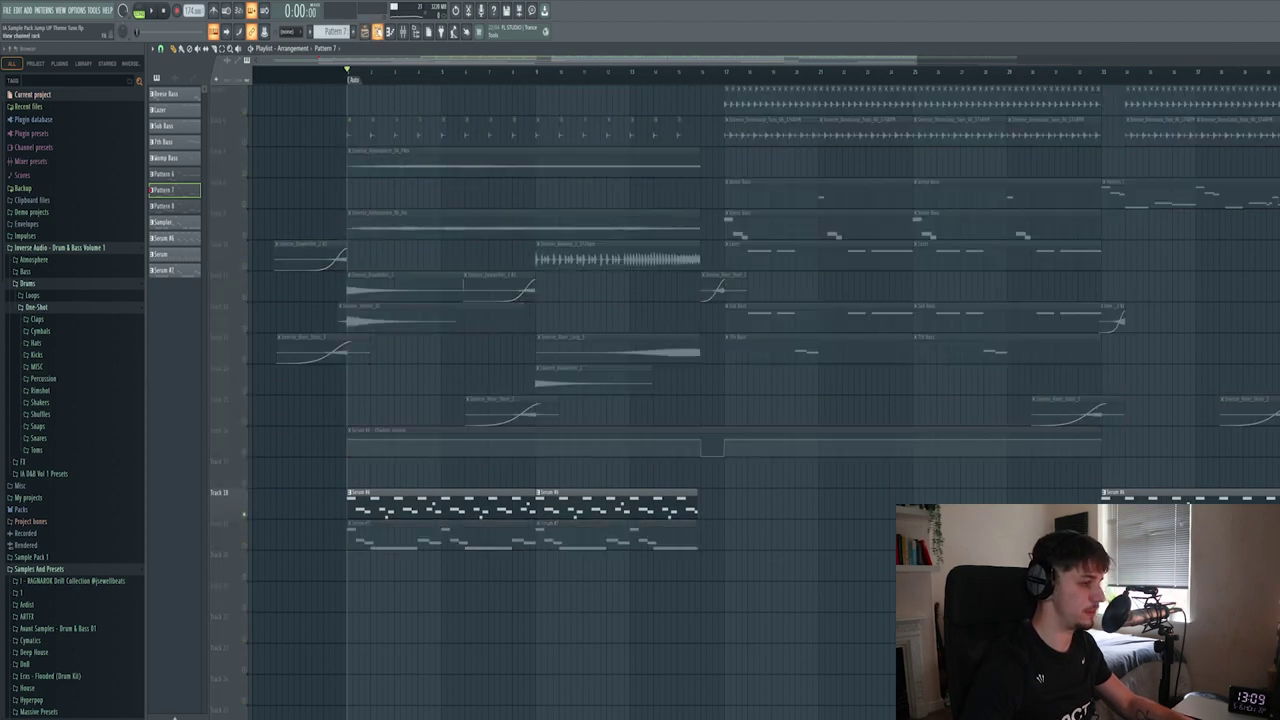
key(F6)
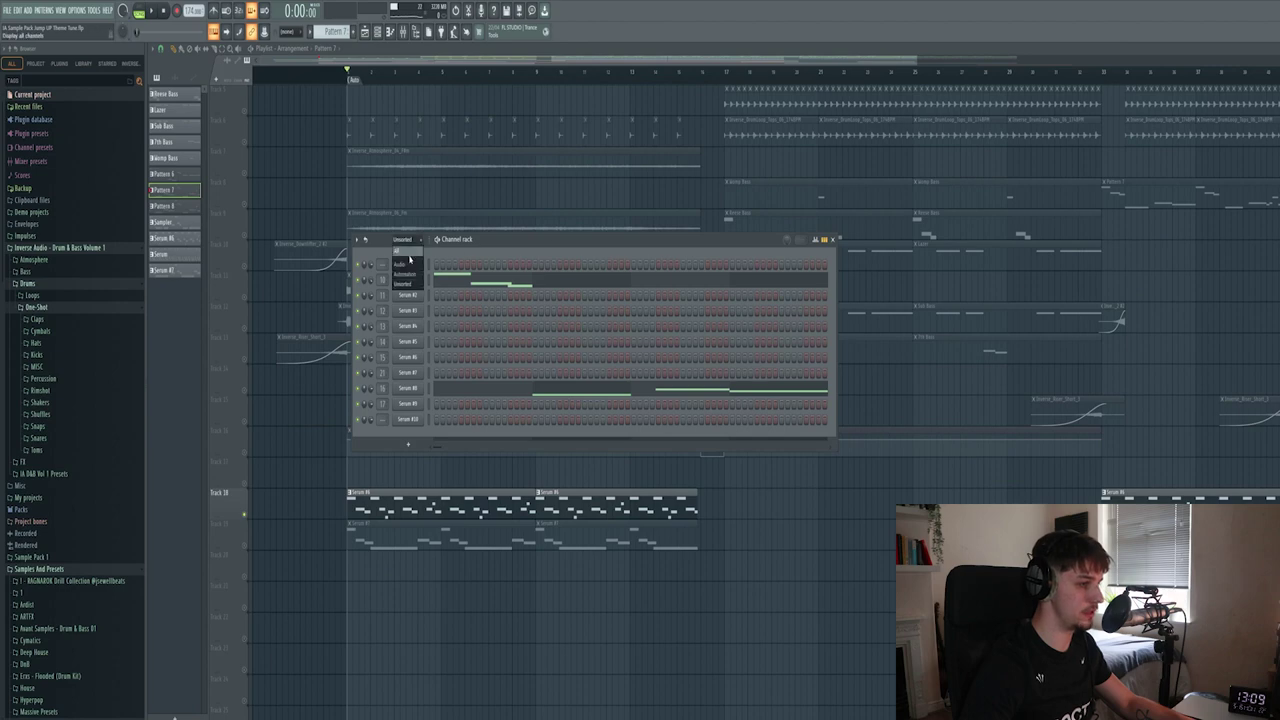
click(405, 250)
Play the soloed melody and open its Serum #6 synth to examine the effects and oscillator settings.
key(space)
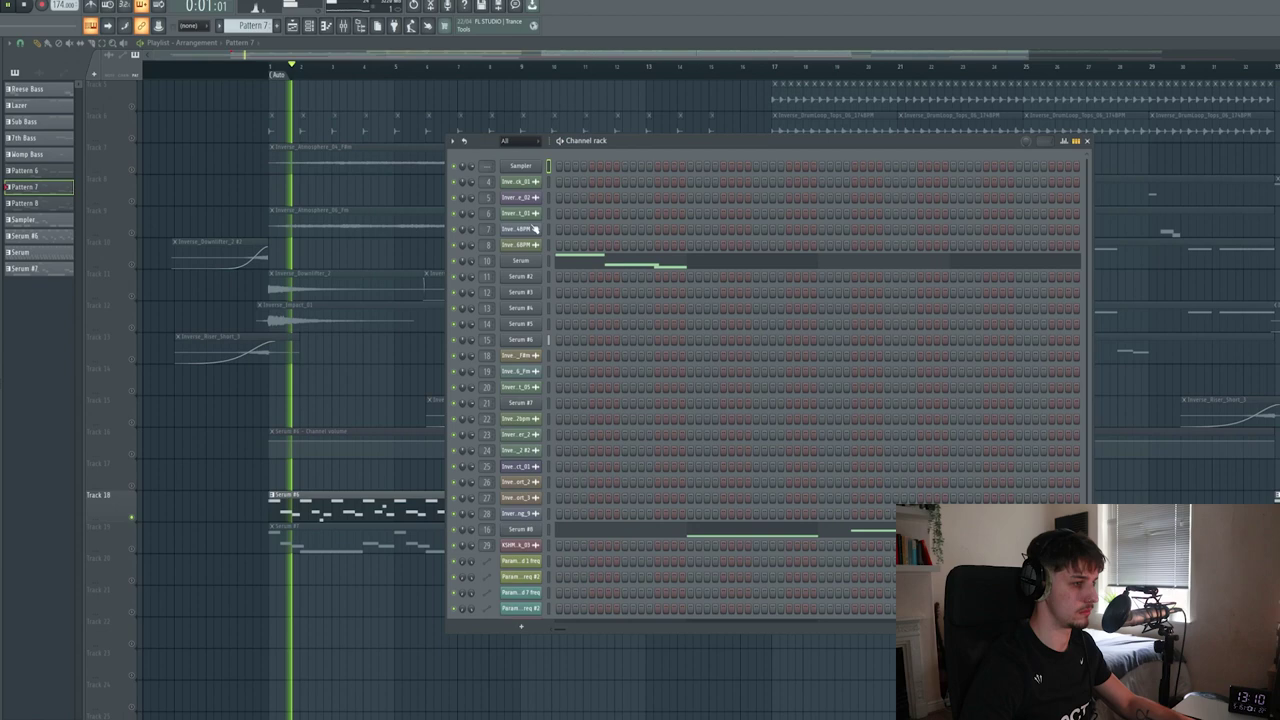
click(532, 229)
drag(406, 195, 561, 151)
key(space)
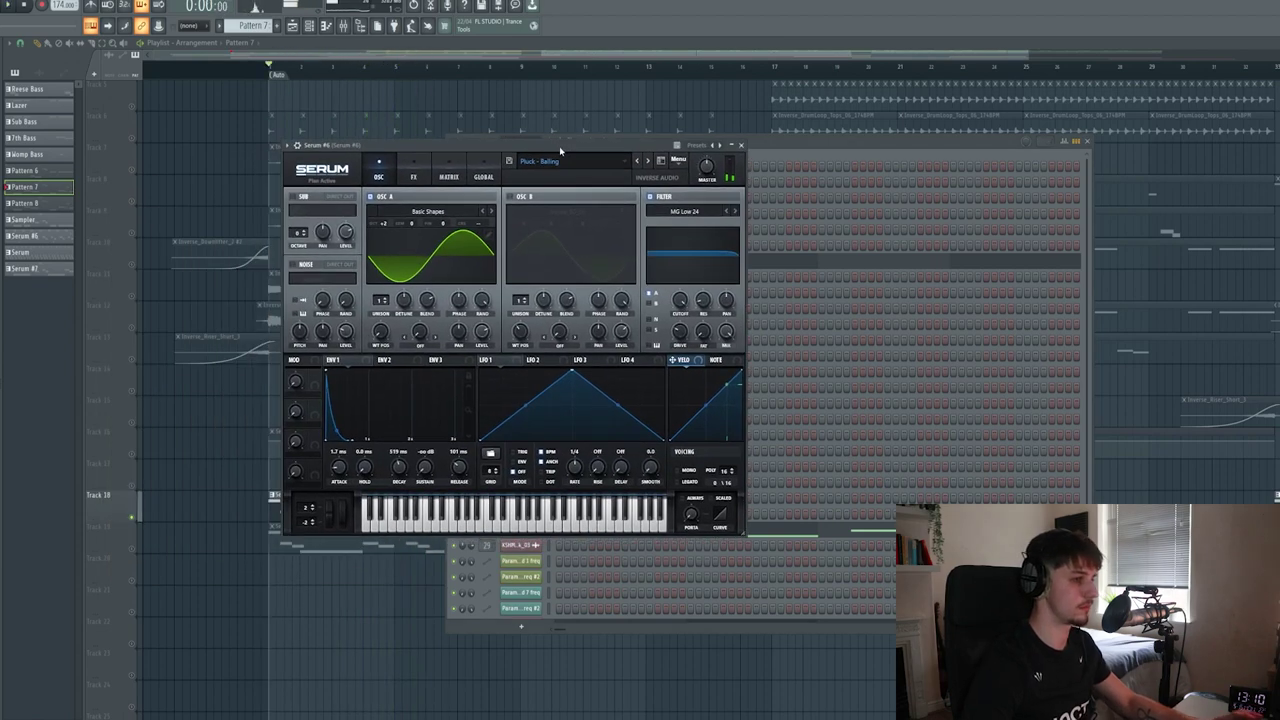
click(416, 164)
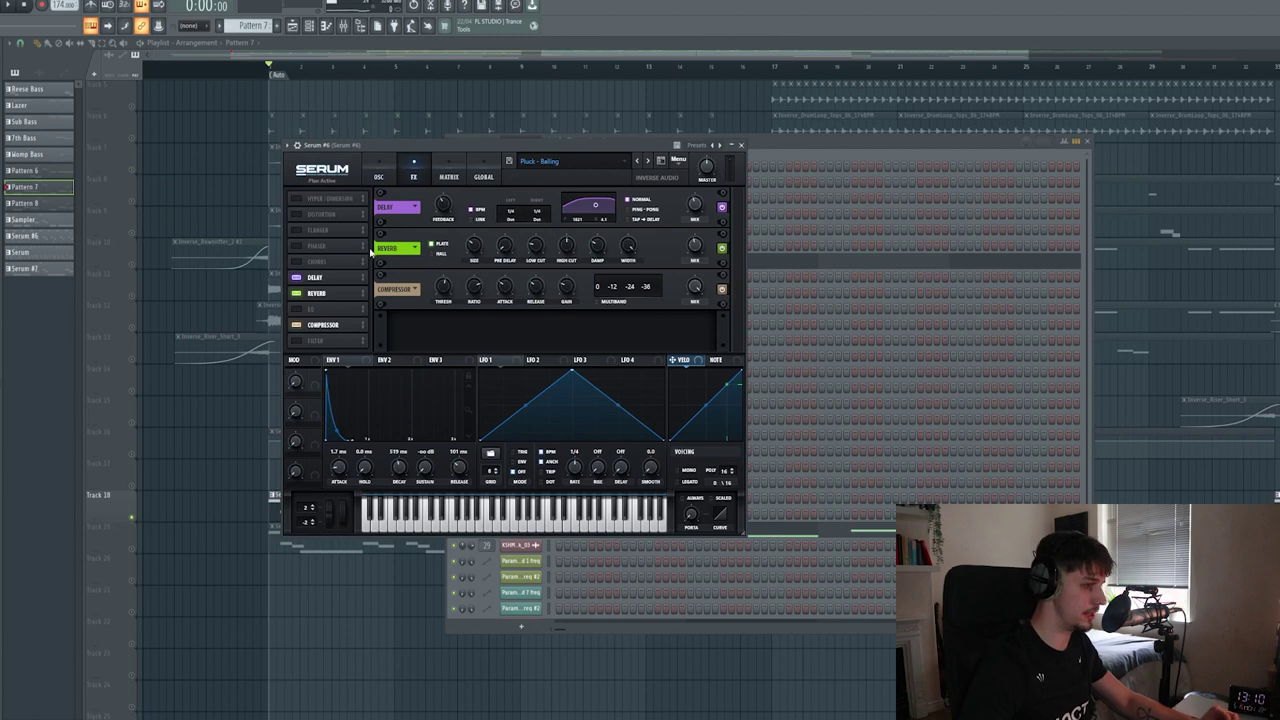
click(379, 176)
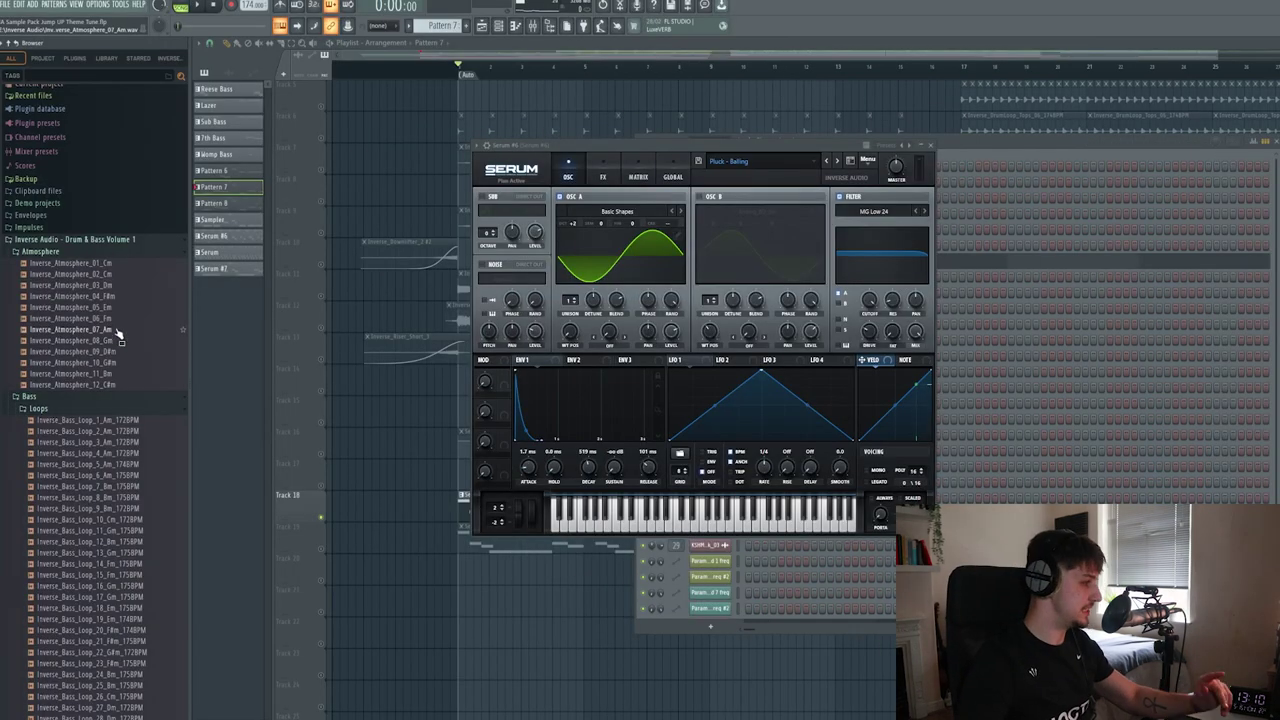
Browse the Inverse Audio - Drum & Bass Volume 1 pack through its atmospheres, bass sounds, drum loops and one-shot drums.
scroll(126, 331, down, 10)
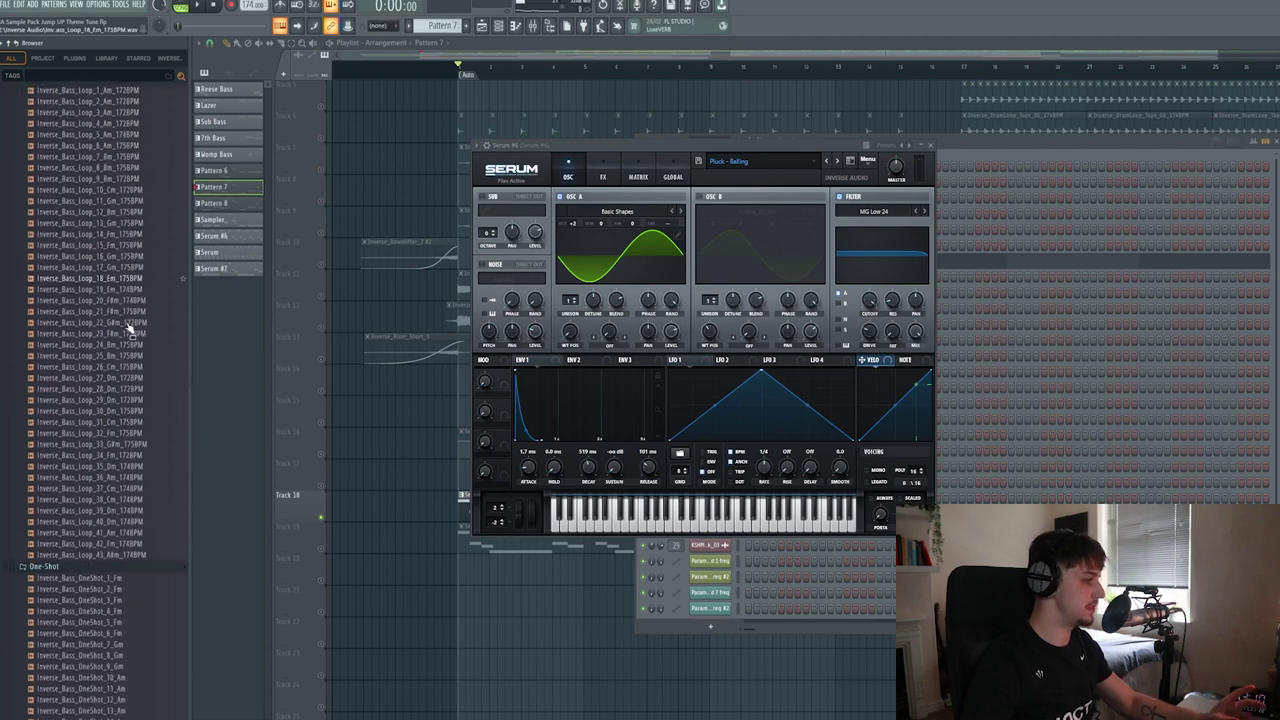
scroll(138, 318, down, 20)
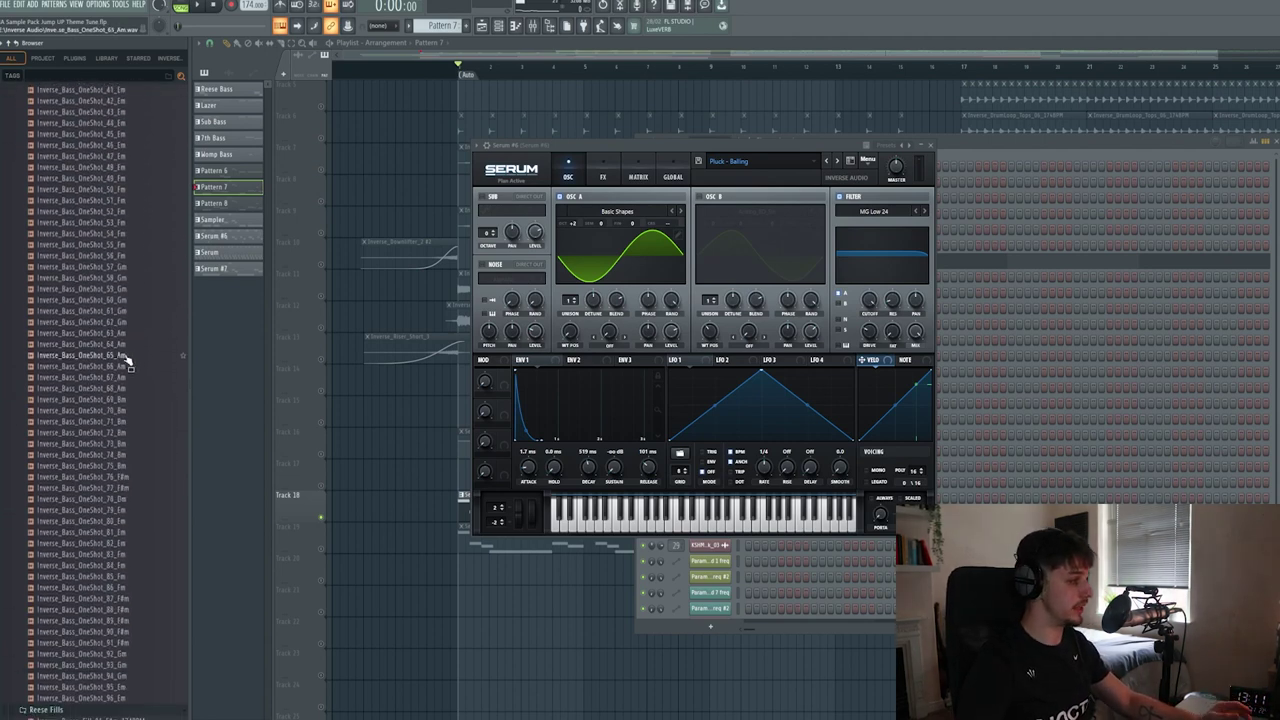
scroll(130, 355, down, 20)
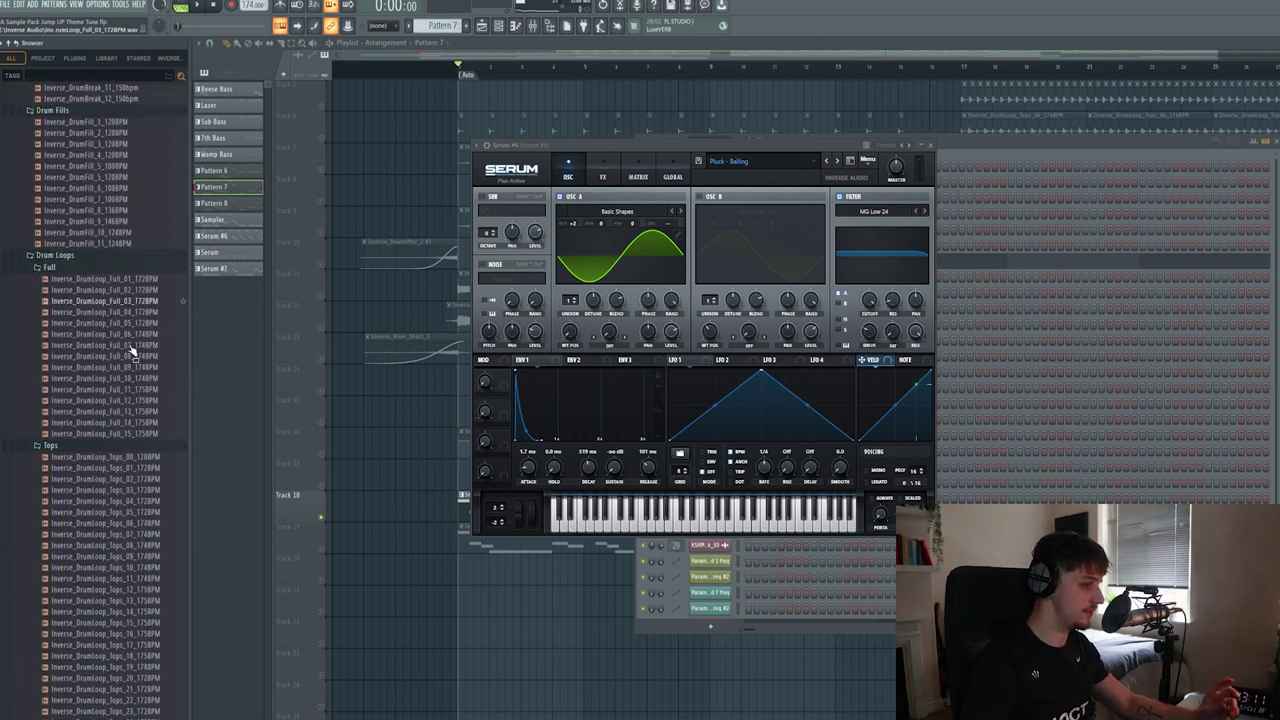
scroll(134, 356, up, 9)
scroll(132, 406, down, 10)
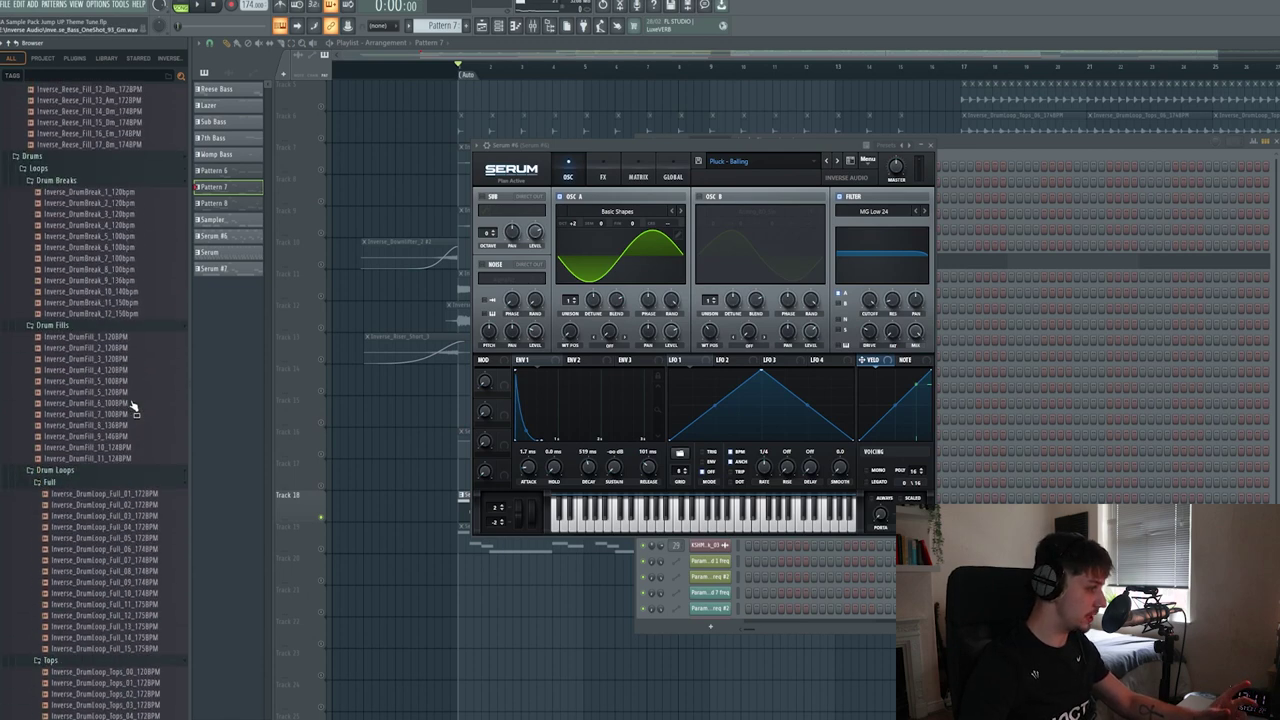
scroll(135, 400, down, 15)
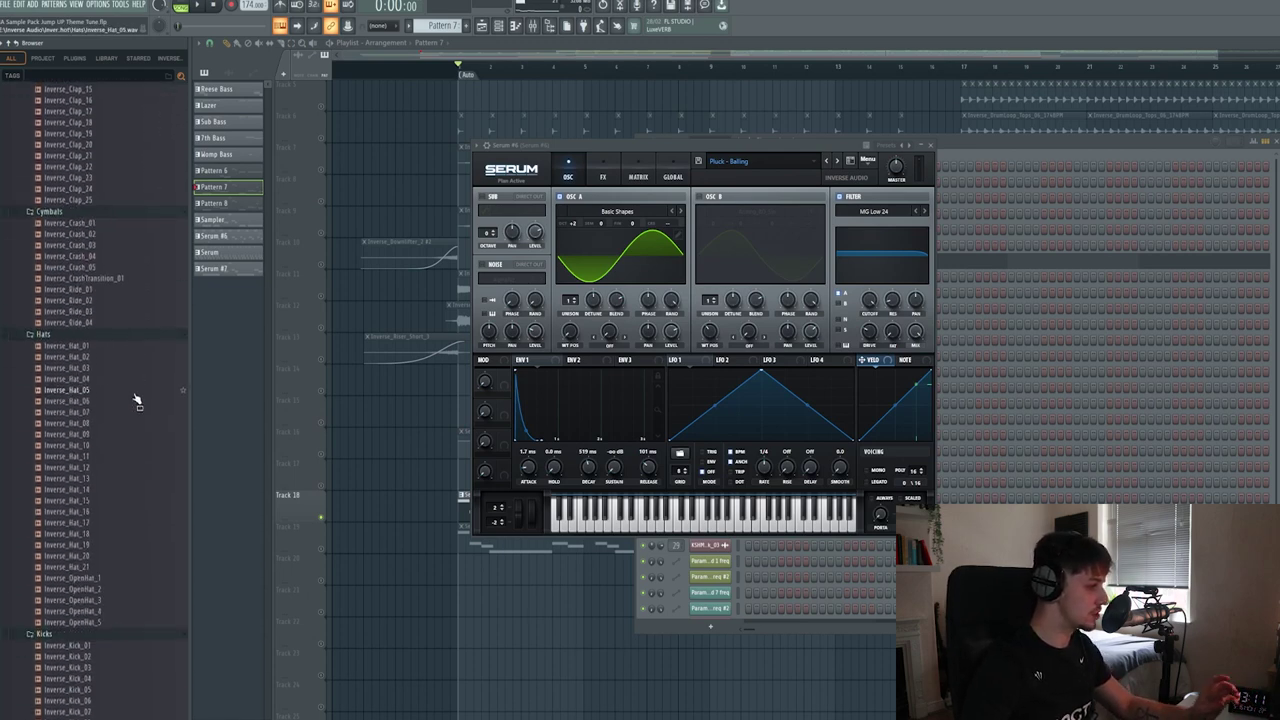
click(137, 390)
scroll(133, 380, down, 6)
scroll(131, 375, up, 1)
scroll(131, 374, down, 16)
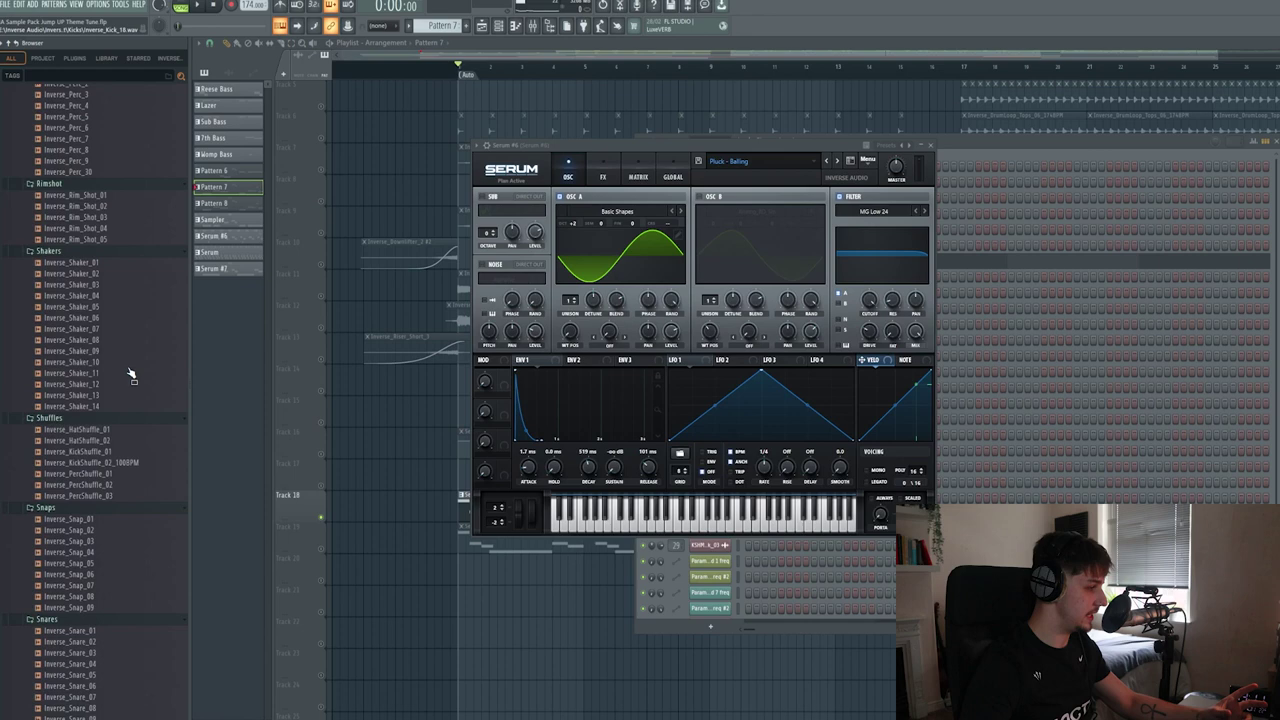
Preview a snare one-shot and look through the sample pack's toms and FX folders, returning to the drum one-shots.
scroll(131, 378, down, 5)
click(133, 380)
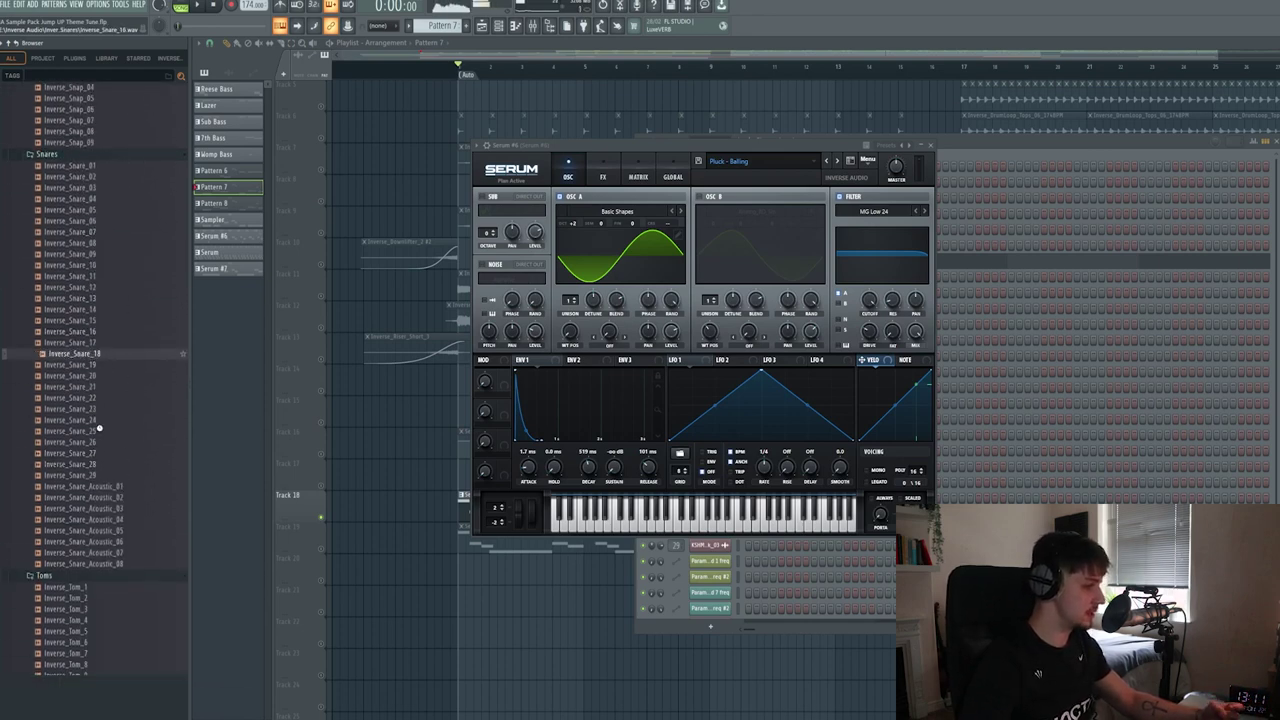
click(131, 320)
scroll(121, 318, down, 20)
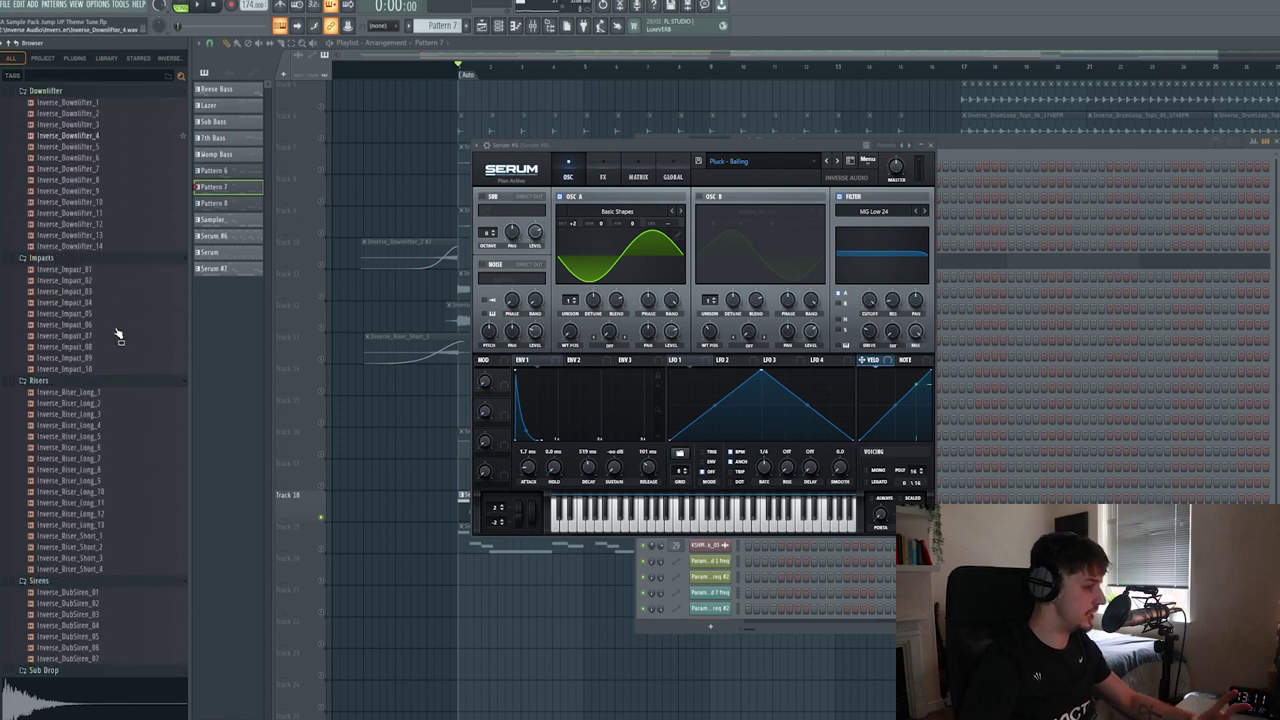
scroll(117, 340, up, 17)
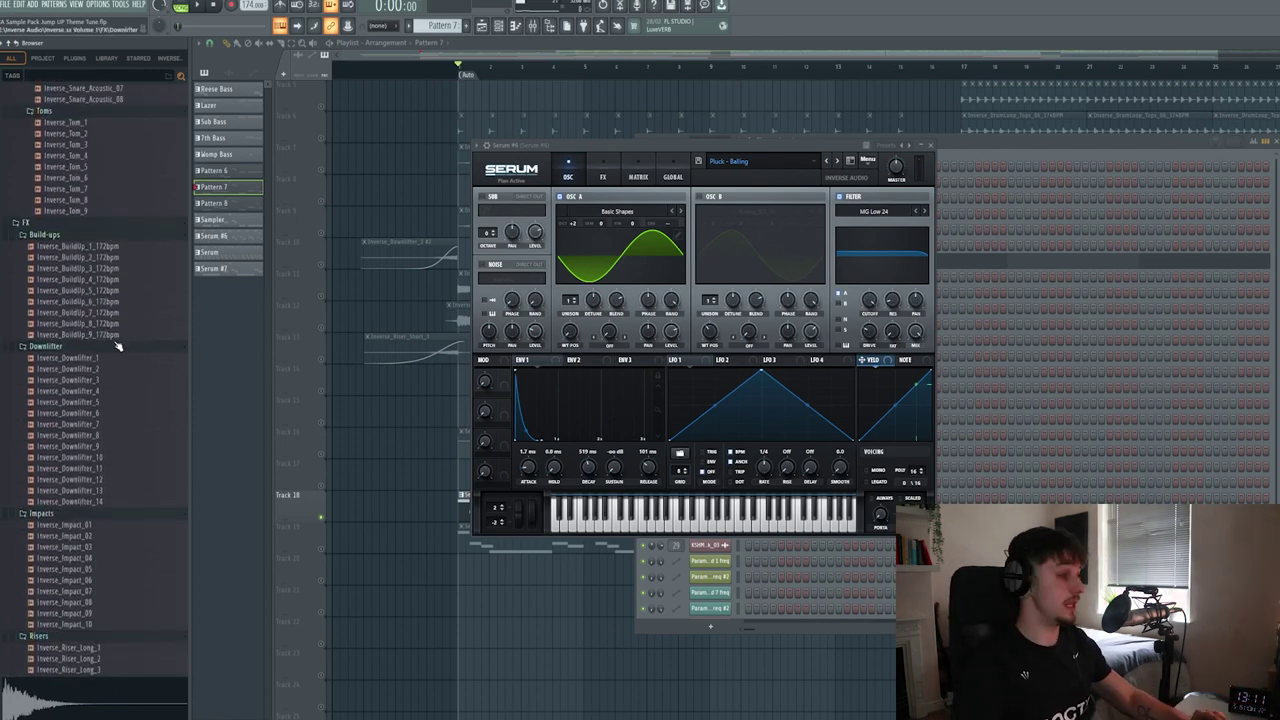
scroll(117, 346, up, 12)
click(117, 346)
scroll(118, 346, up, 14)
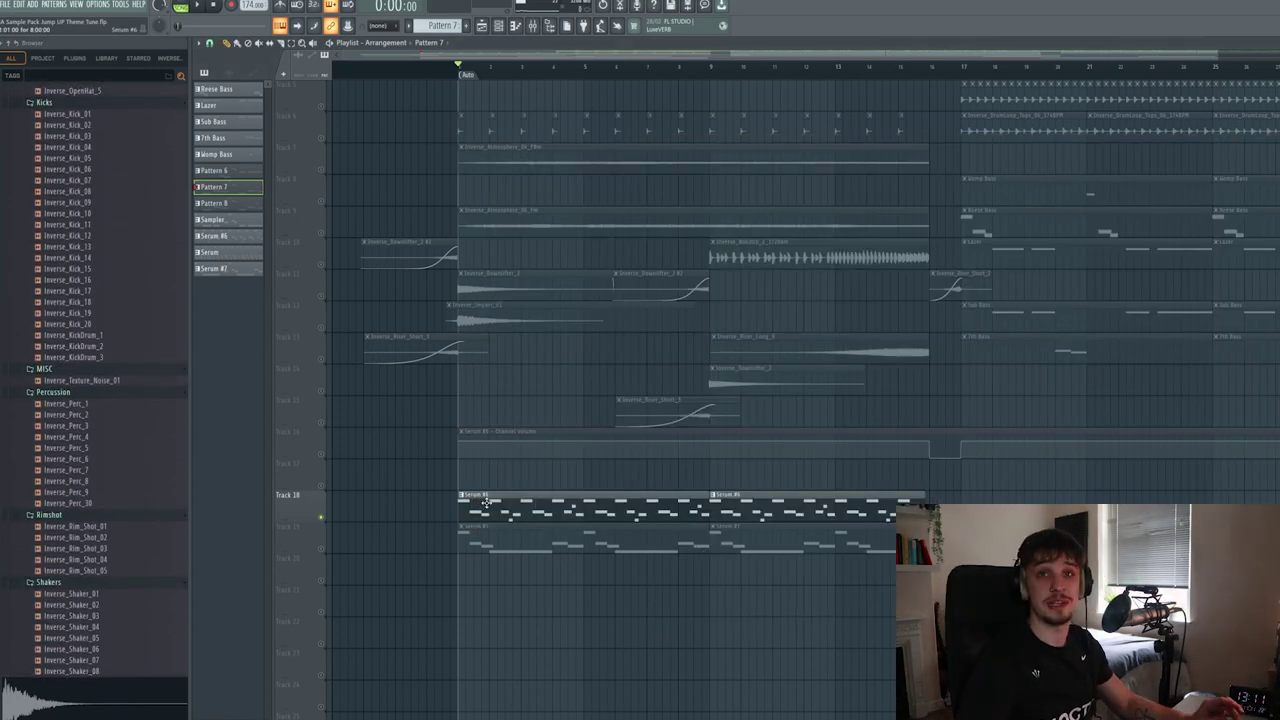
Listen to the opening of the soloed Serum #6 melody on Track 18.
scroll(466, 492, up, 4)
key(space)
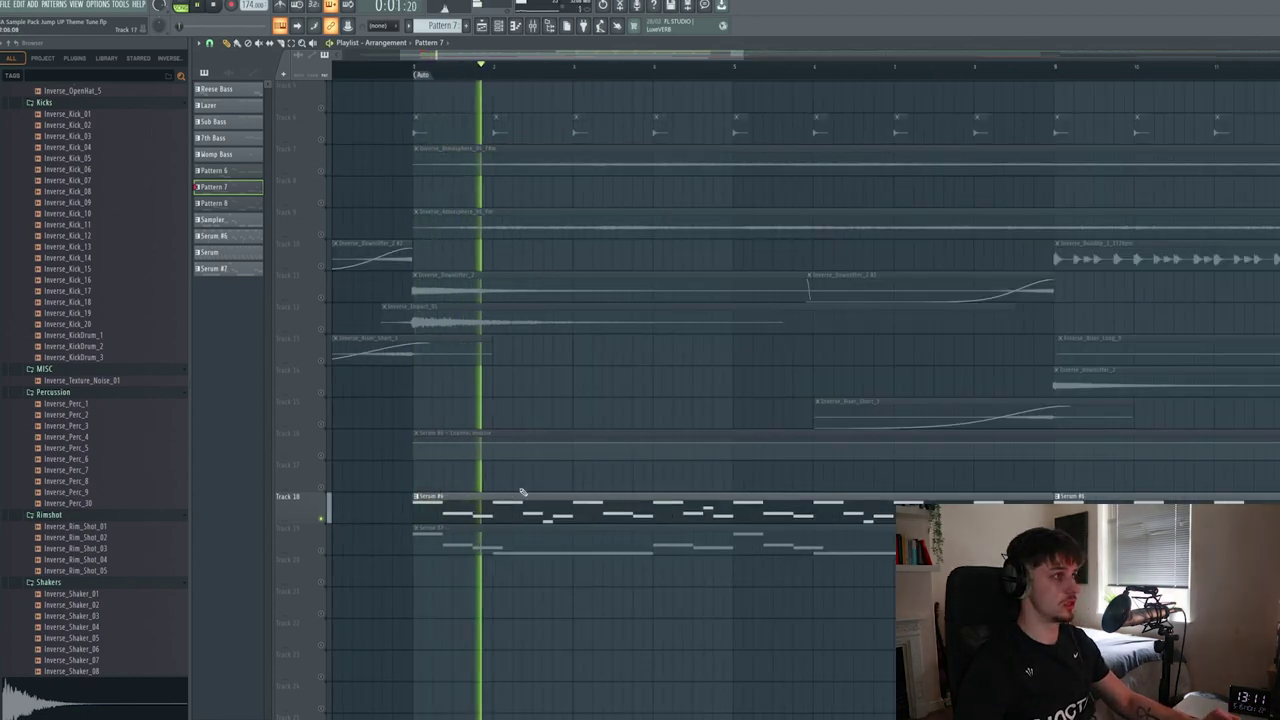
key(space)
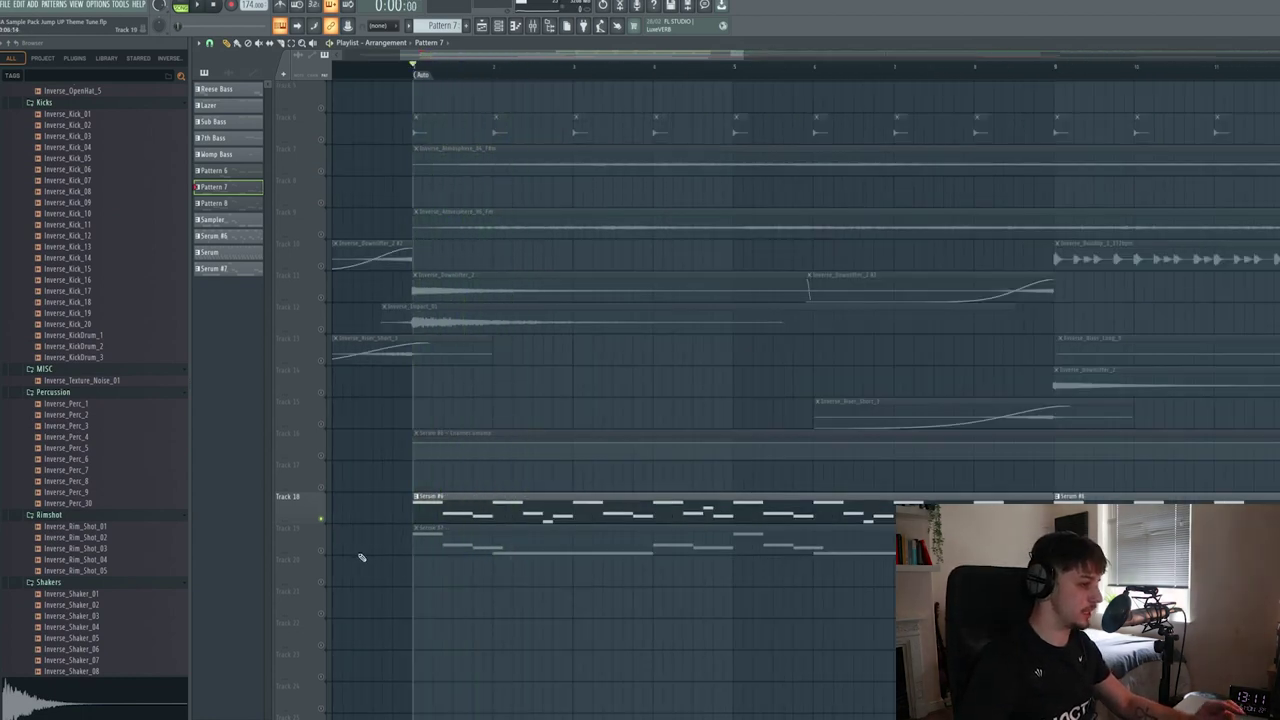
Solo and play the Serum #7 part on Track 19, and make its pattern active with the channel rack shown.
click(482, 27)
key(space)
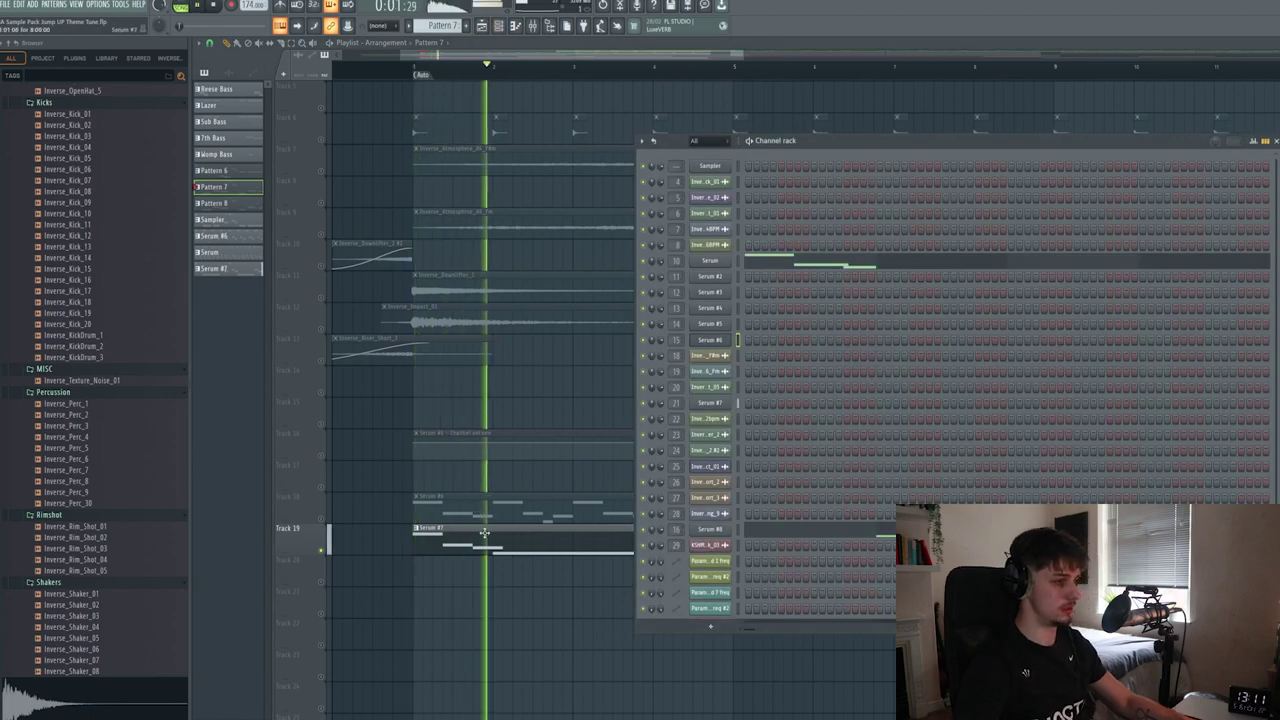
click(485, 533)
click(498, 27)
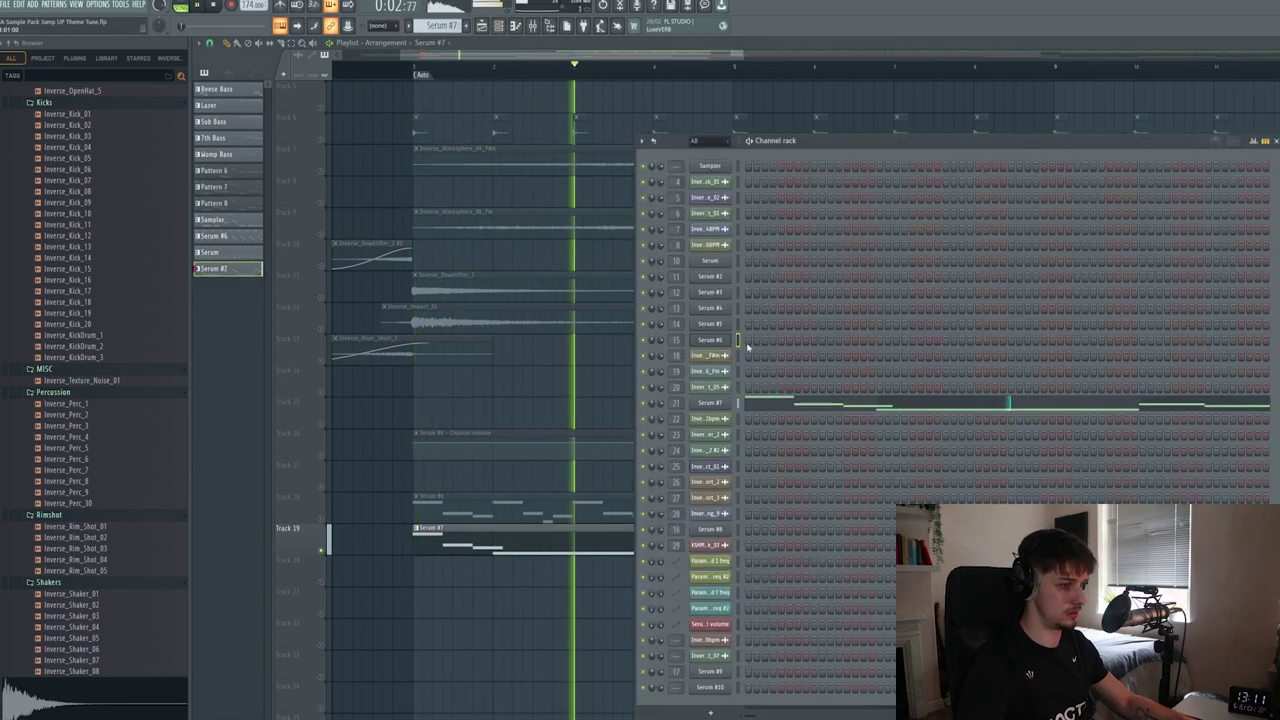
Open the Serum #7 synth and inspect its oscillators and effects, then return to the playlist with Tracks 18 and 19 active.
click(709, 403)
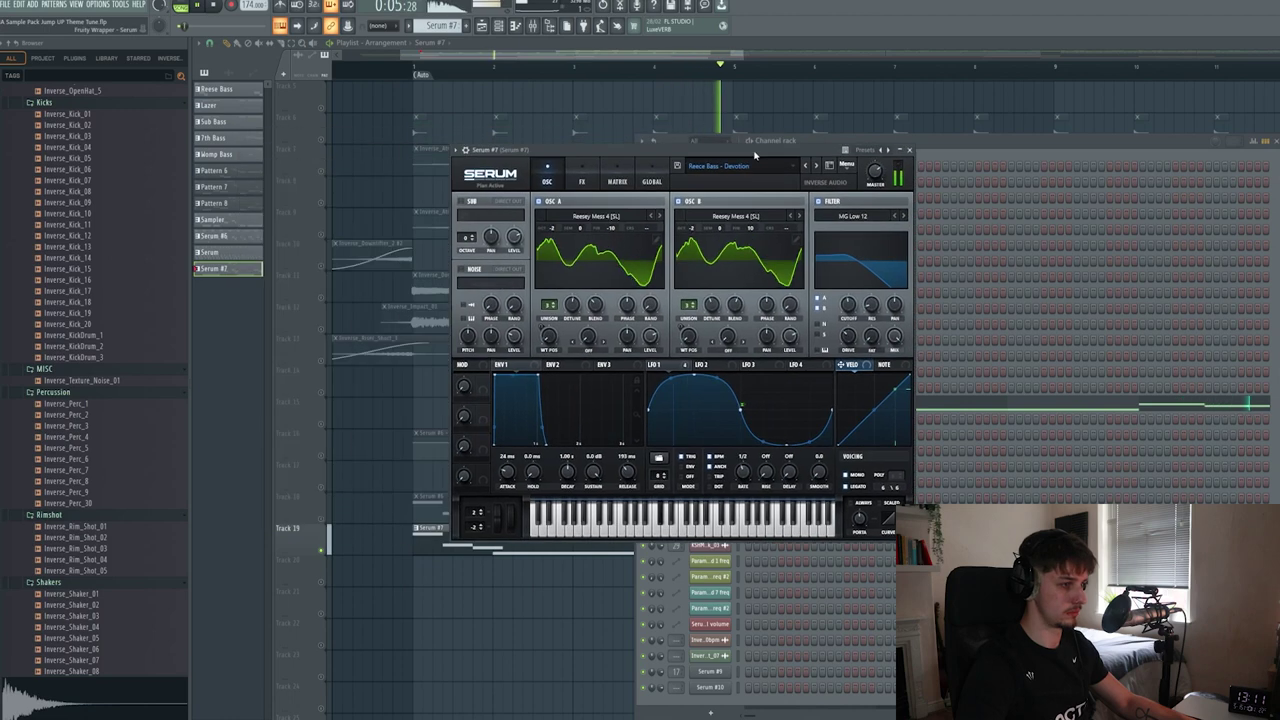
click(582, 182)
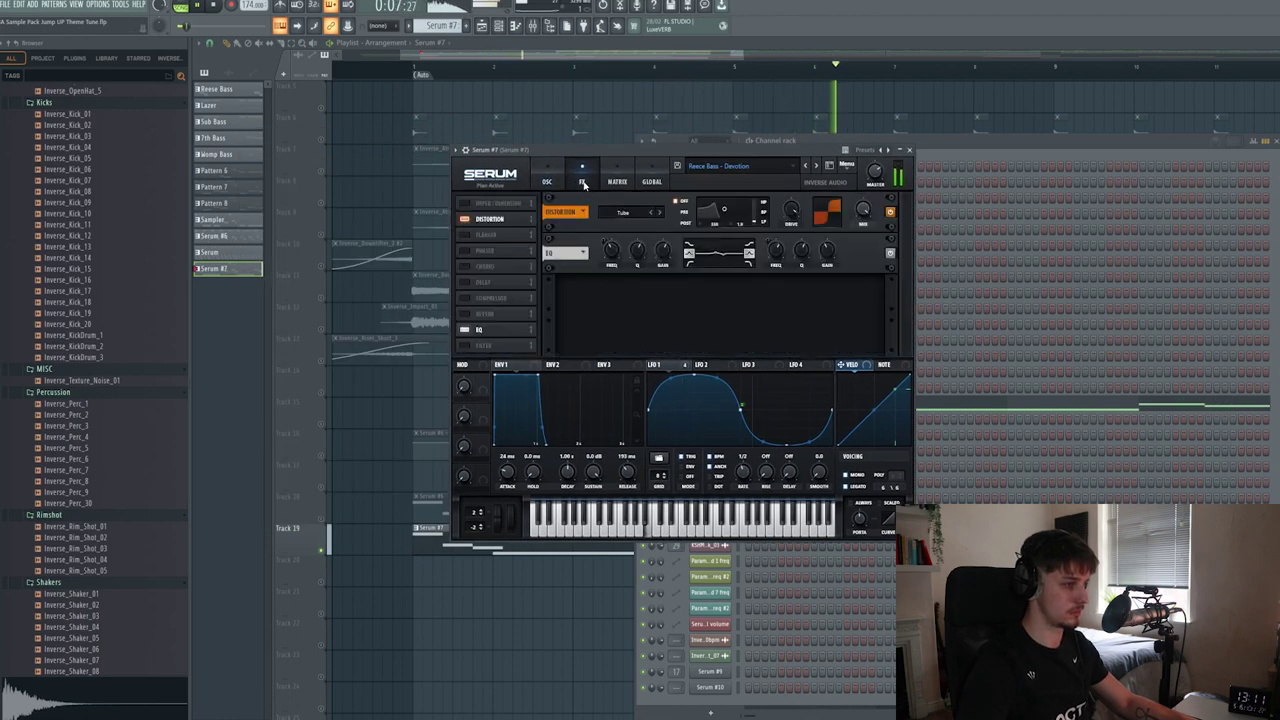
right_click(396, 460)
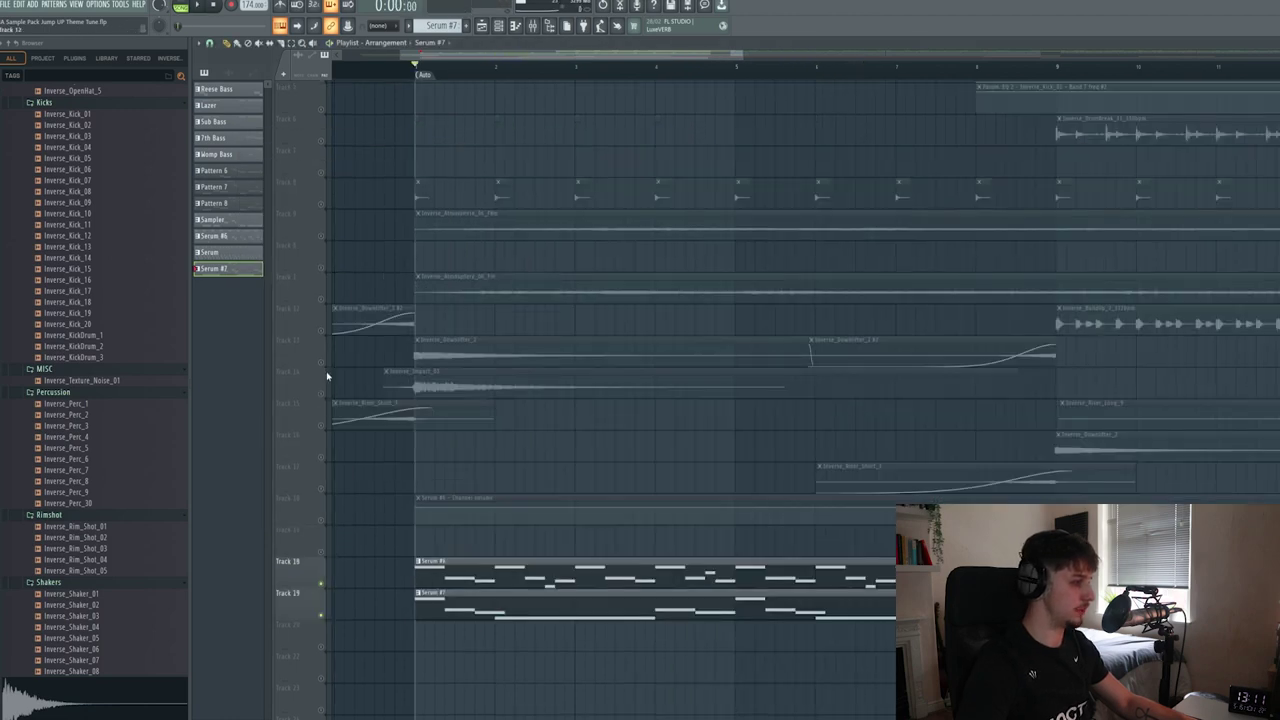
Solo the two Inverse atmosphere samples on Tracks 7 and 9 and listen to them together.
right_click(323, 302)
click(324, 239)
drag(598, 313, 578, 334)
scroll(660, 350, down, 1)
scroll(705, 446, down, 3)
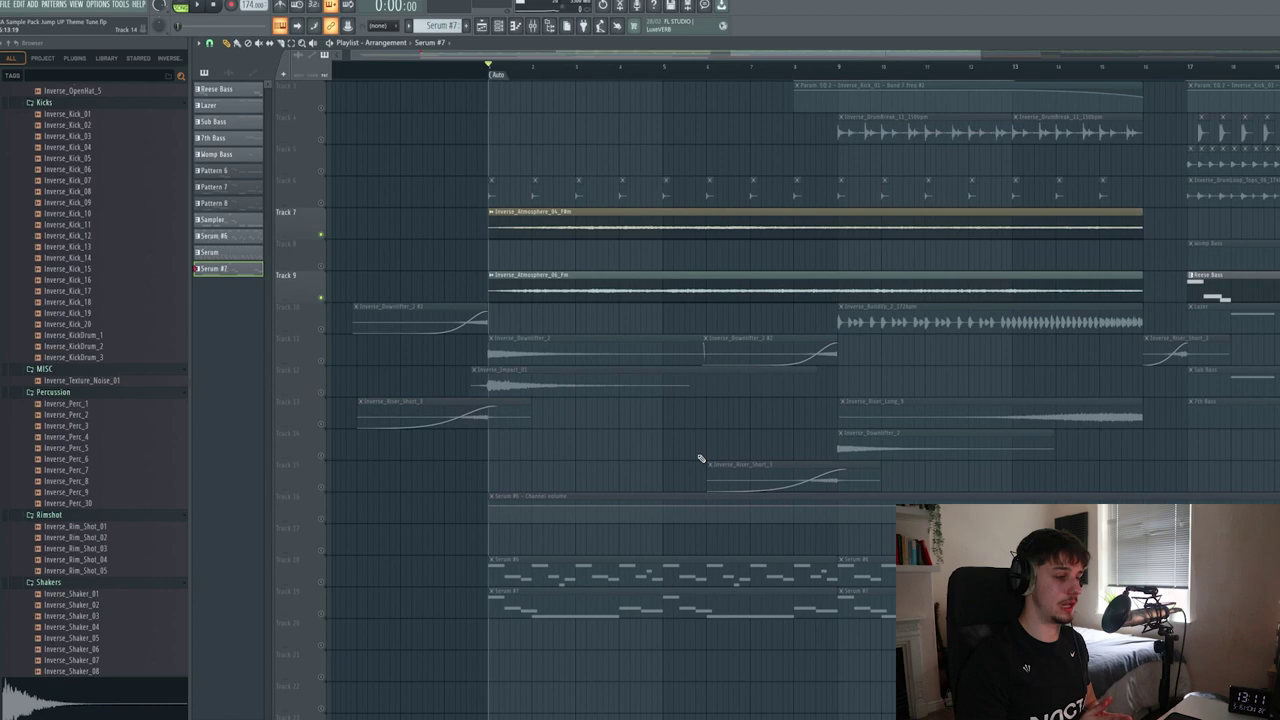
key(space)
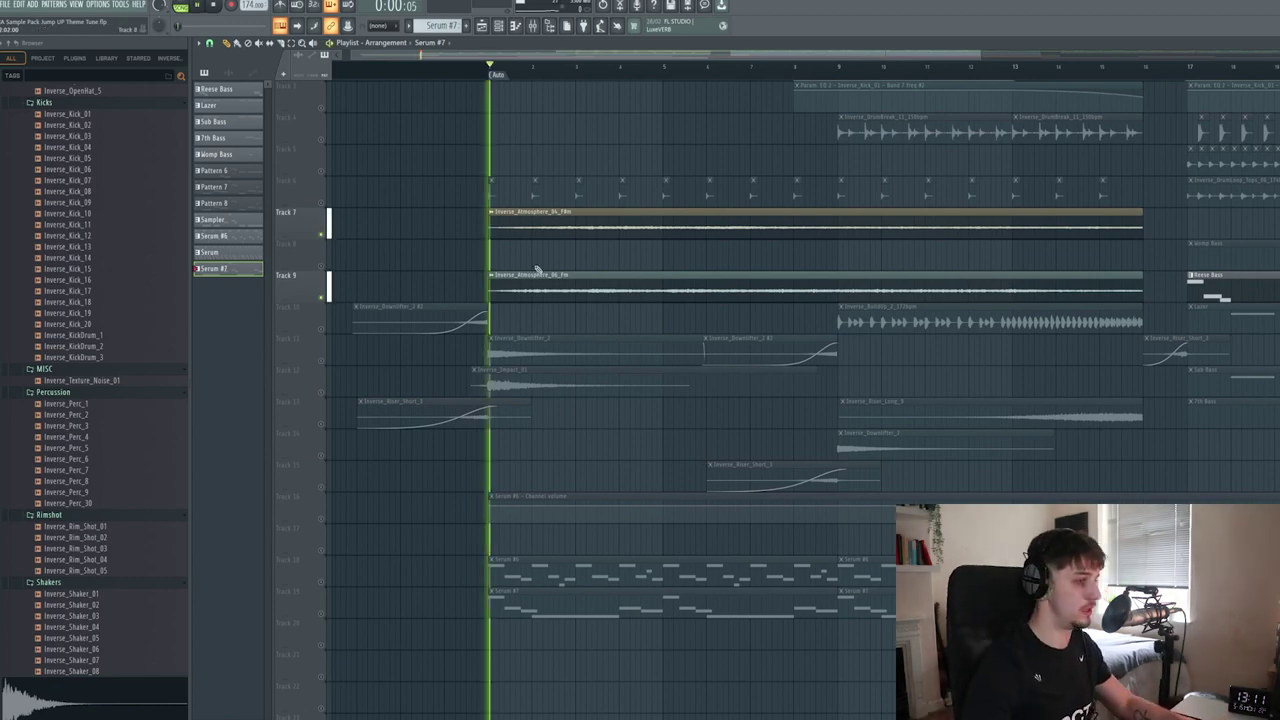
drag(615, 365, 608, 455)
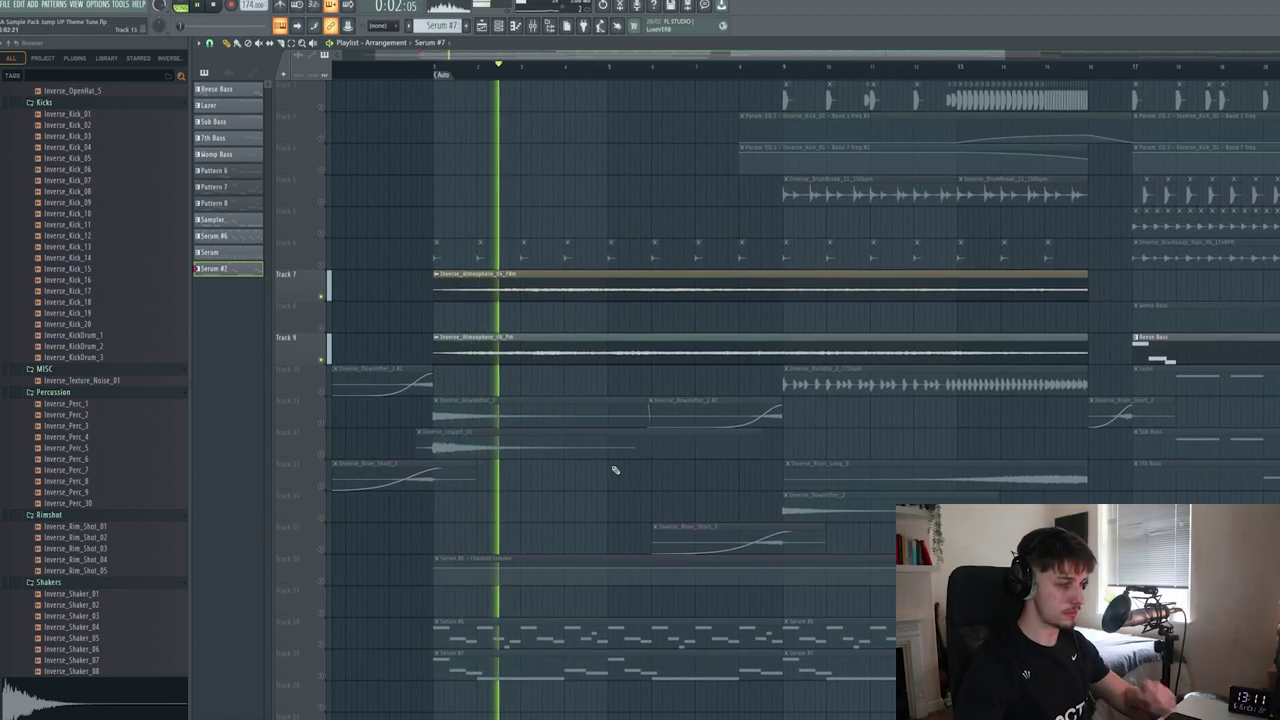
scroll(690, 480, down, 2)
scroll(643, 452, up, 2)
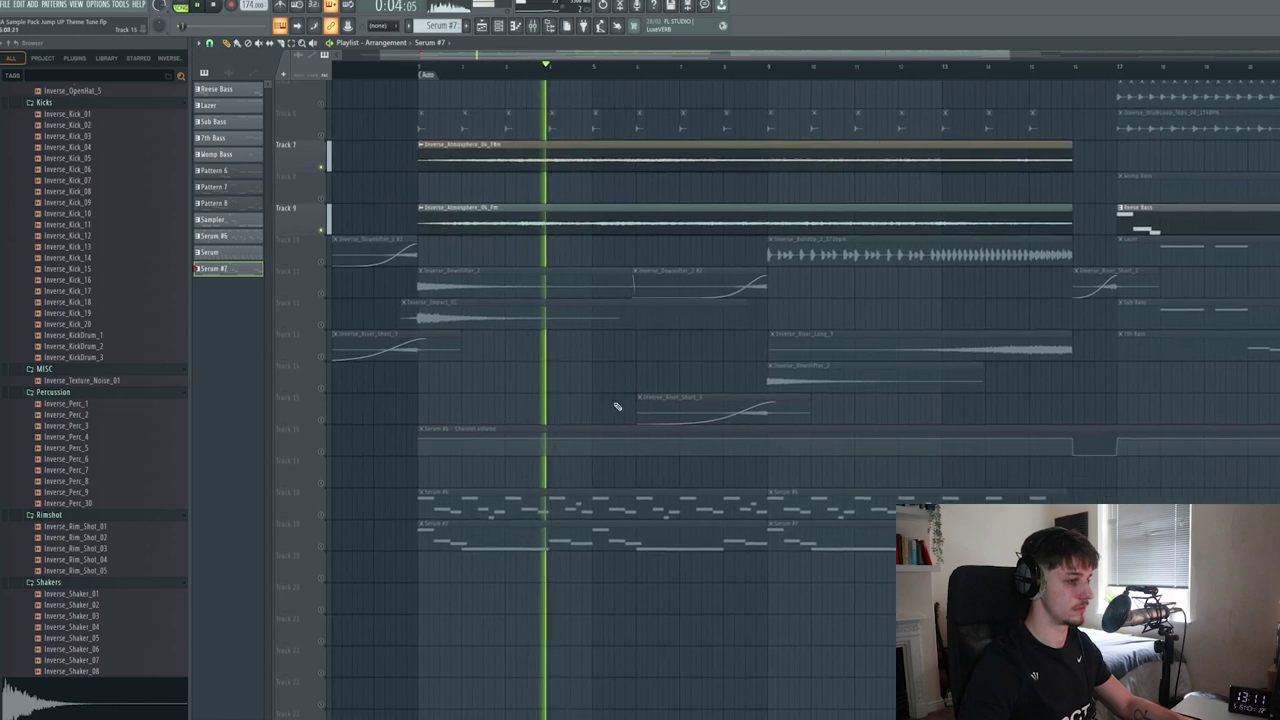
key(space)
Bring in the Serum #6 and Serum #7 parts on Tracks 18 and 19 and play them with the atmospheres.
click(323, 509)
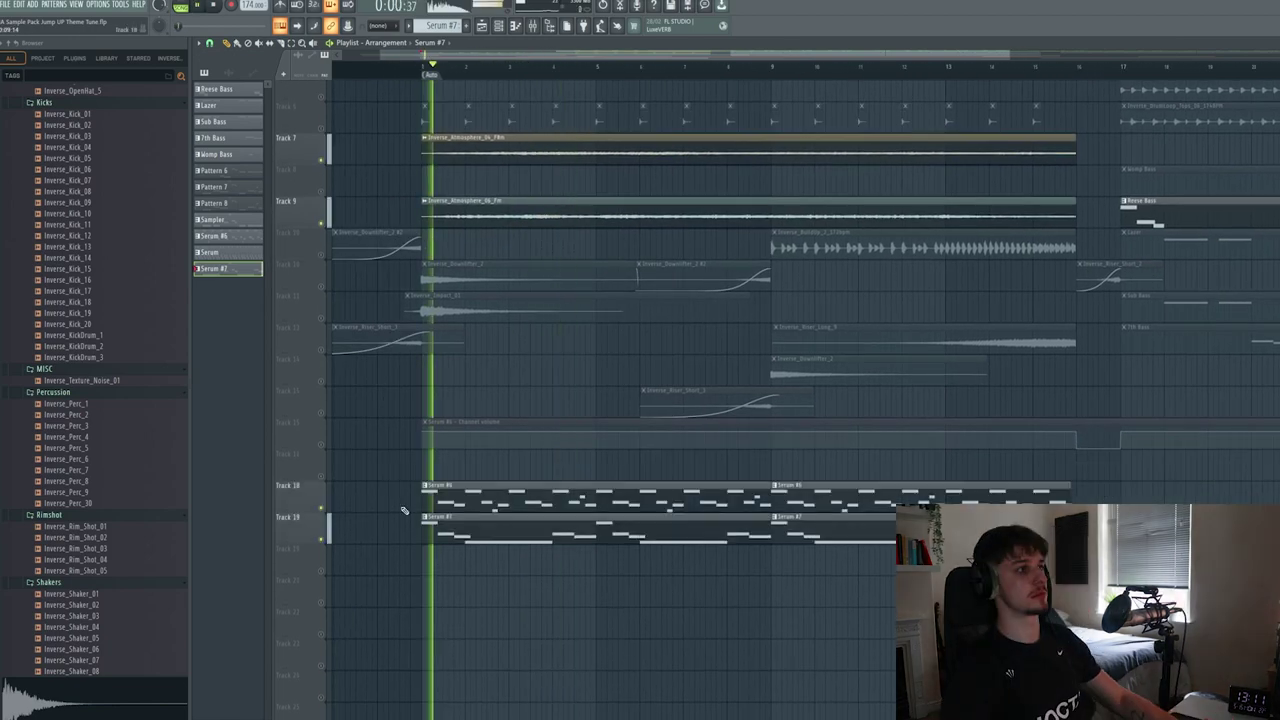
drag(463, 437, 597, 554)
scroll(681, 434, down, 3)
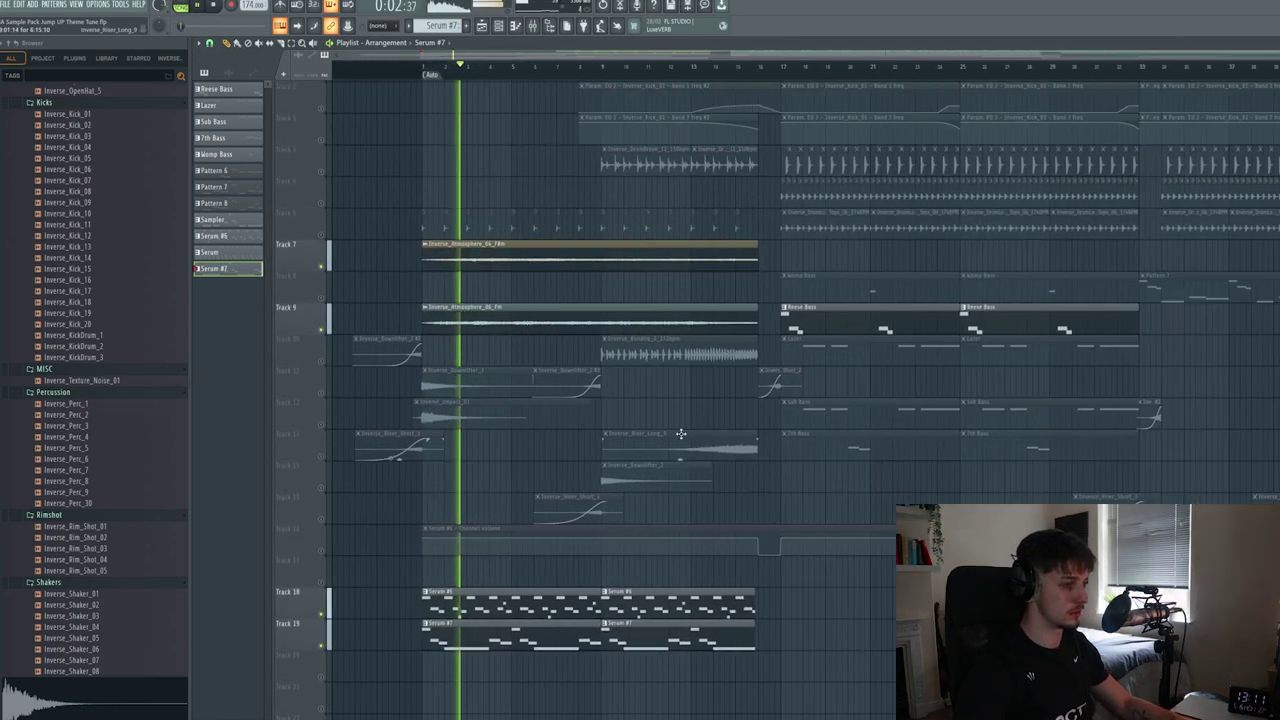
scroll(680, 433, up, 1)
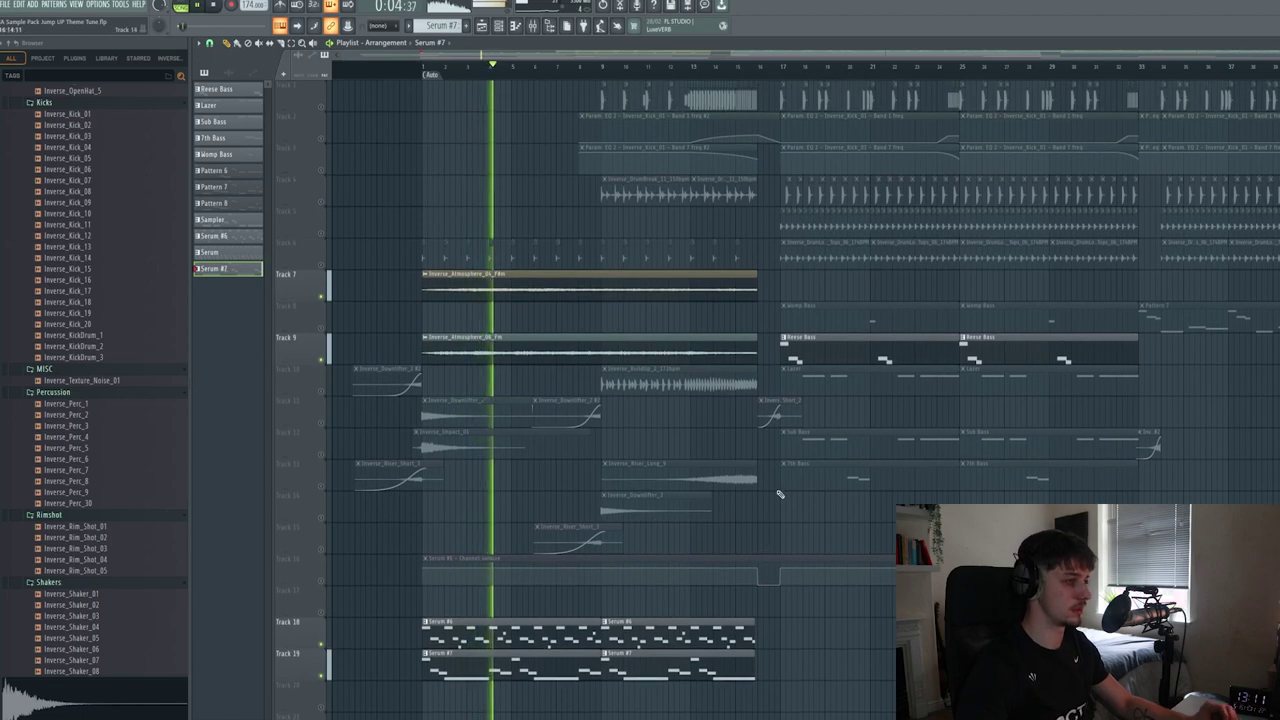
key(space)
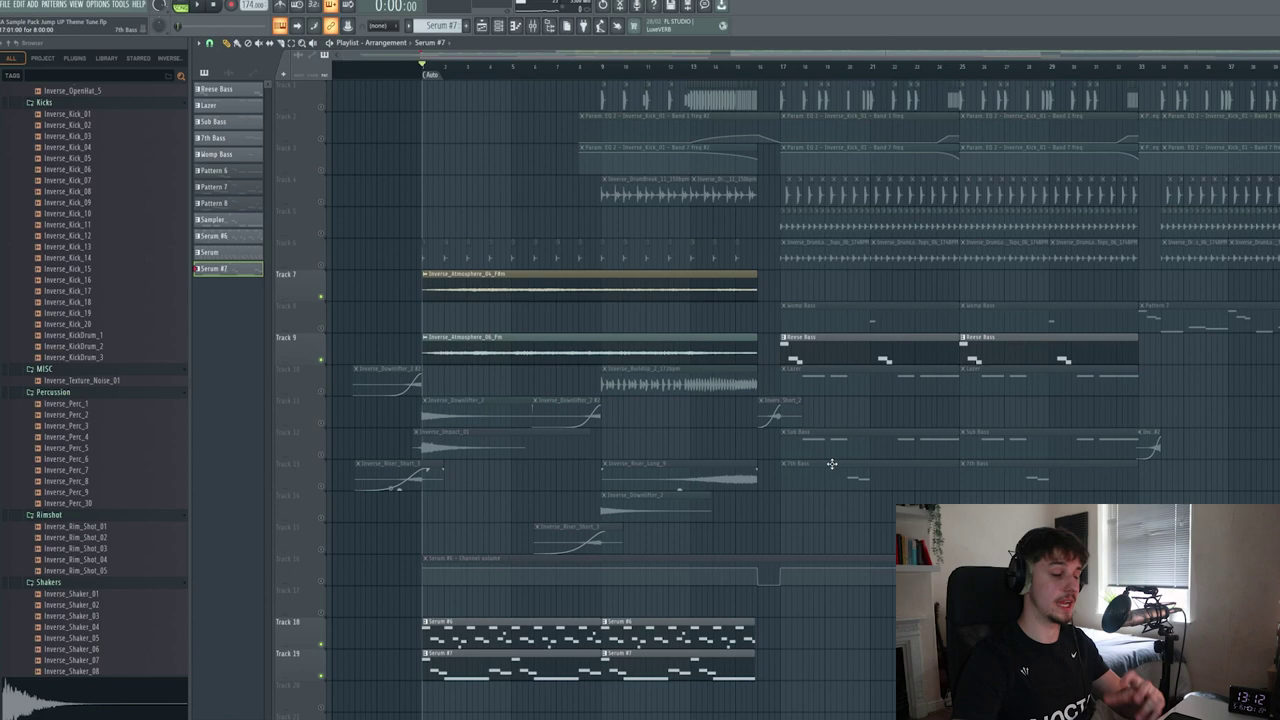
Solo the hi-hat one-shots on Track 6 and examine their placement across the intro.
scroll(428, 500, up, 3)
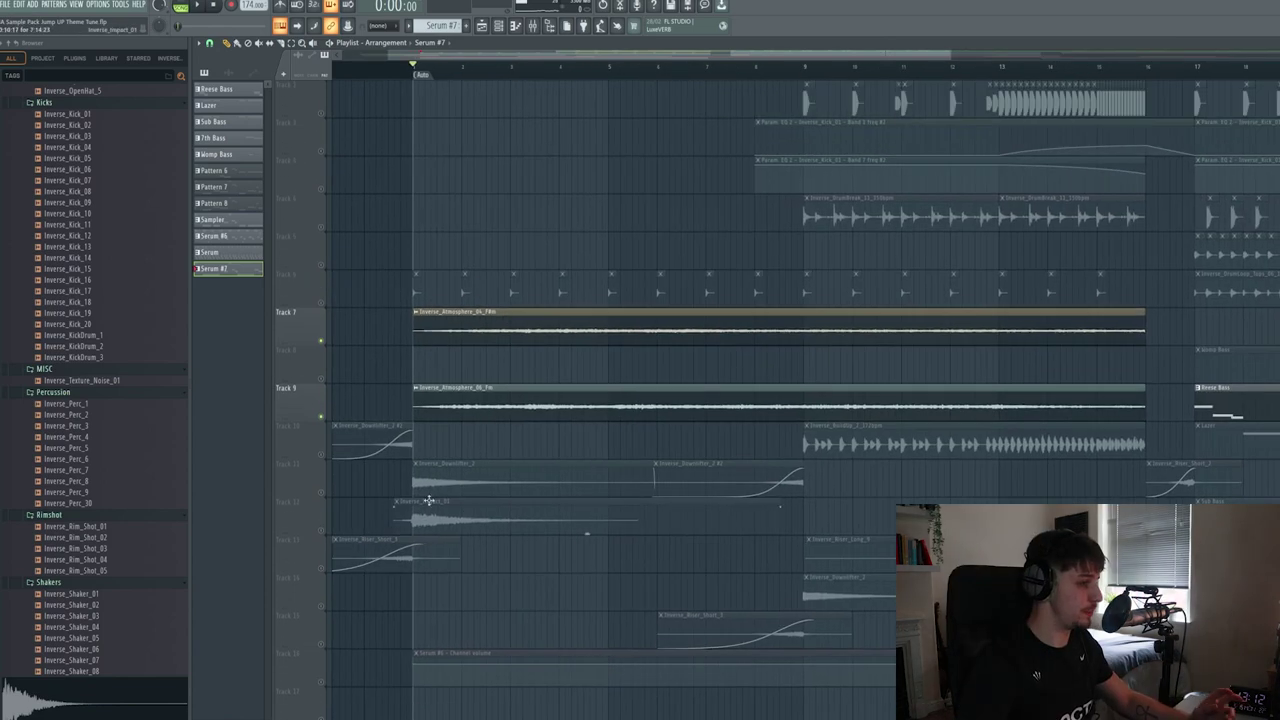
right_click(322, 303)
scroll(487, 314, up, 1)
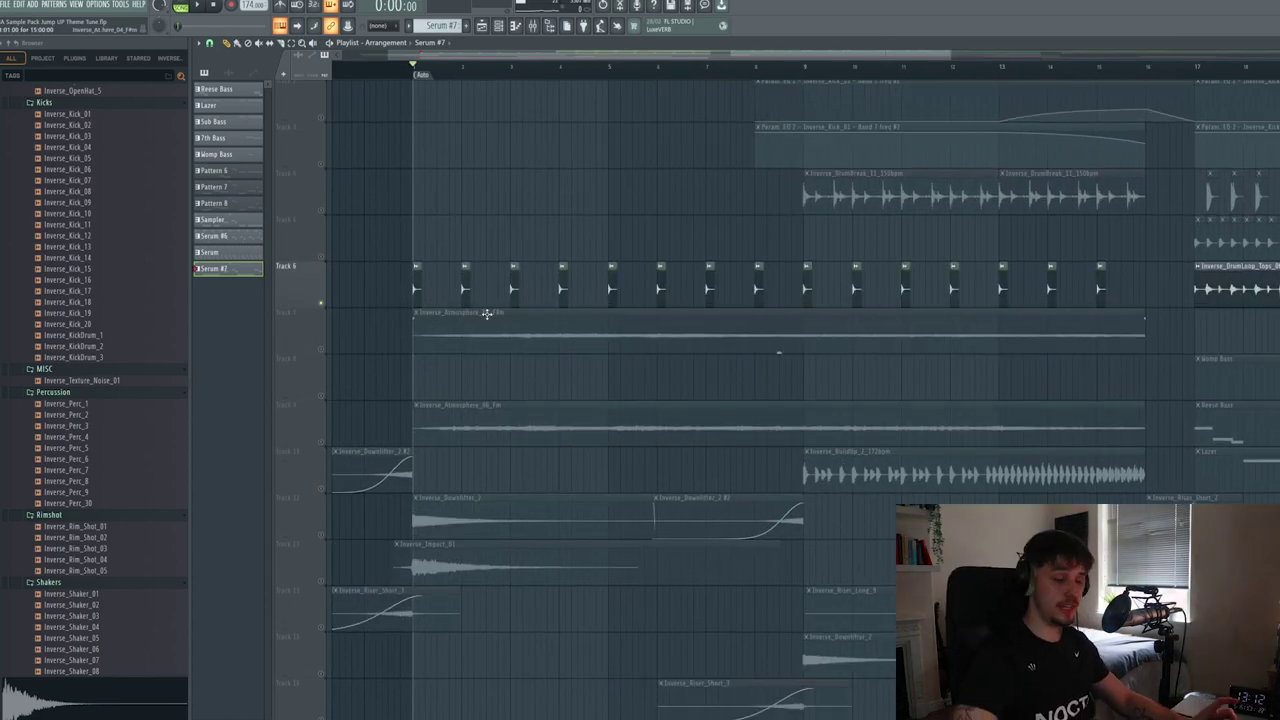
scroll(538, 308, up, 3)
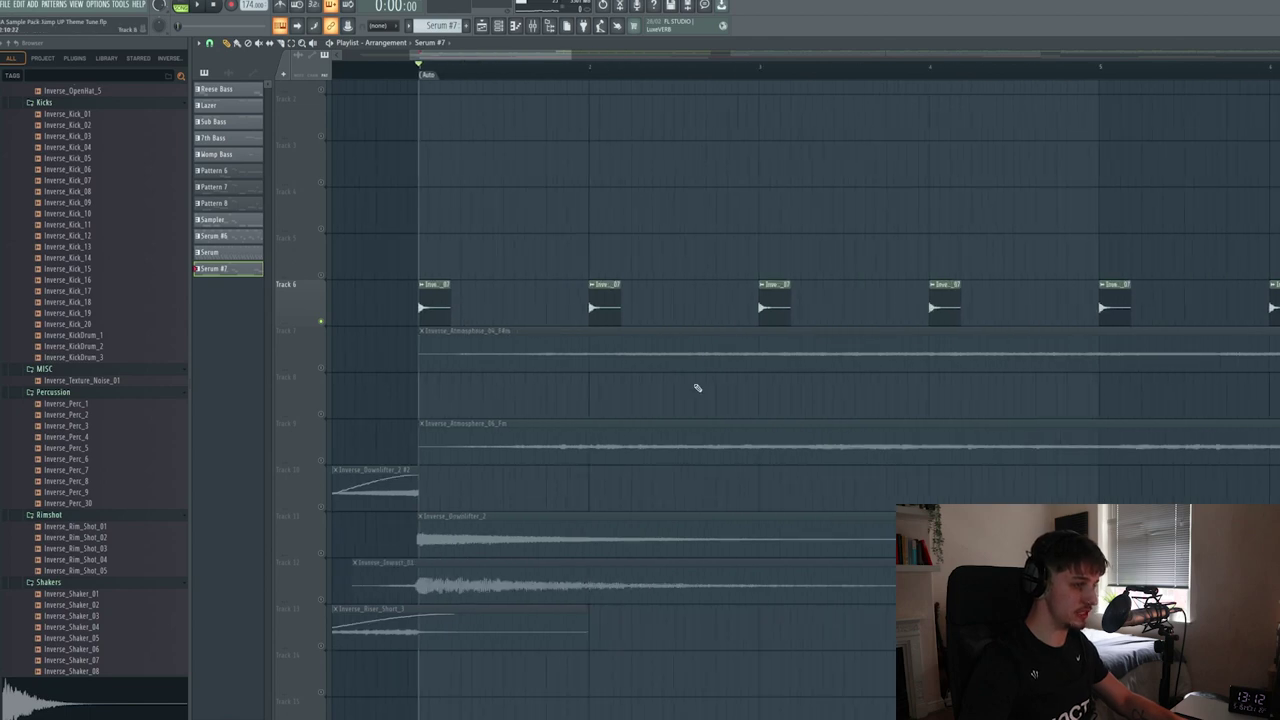
scroll(534, 294, down, 3)
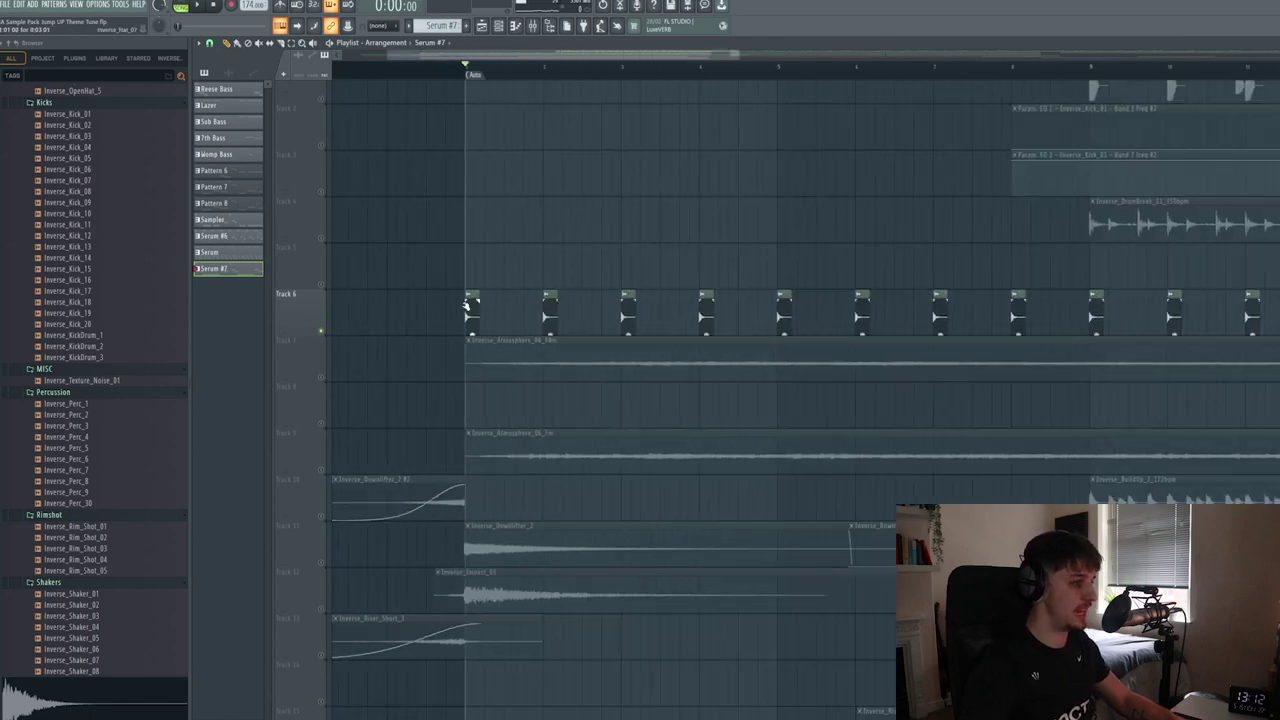
drag(434, 312, 920, 302)
ctrl+click(737, 234)
drag(620, 284, 545, 305)
scroll(547, 306, down, 3)
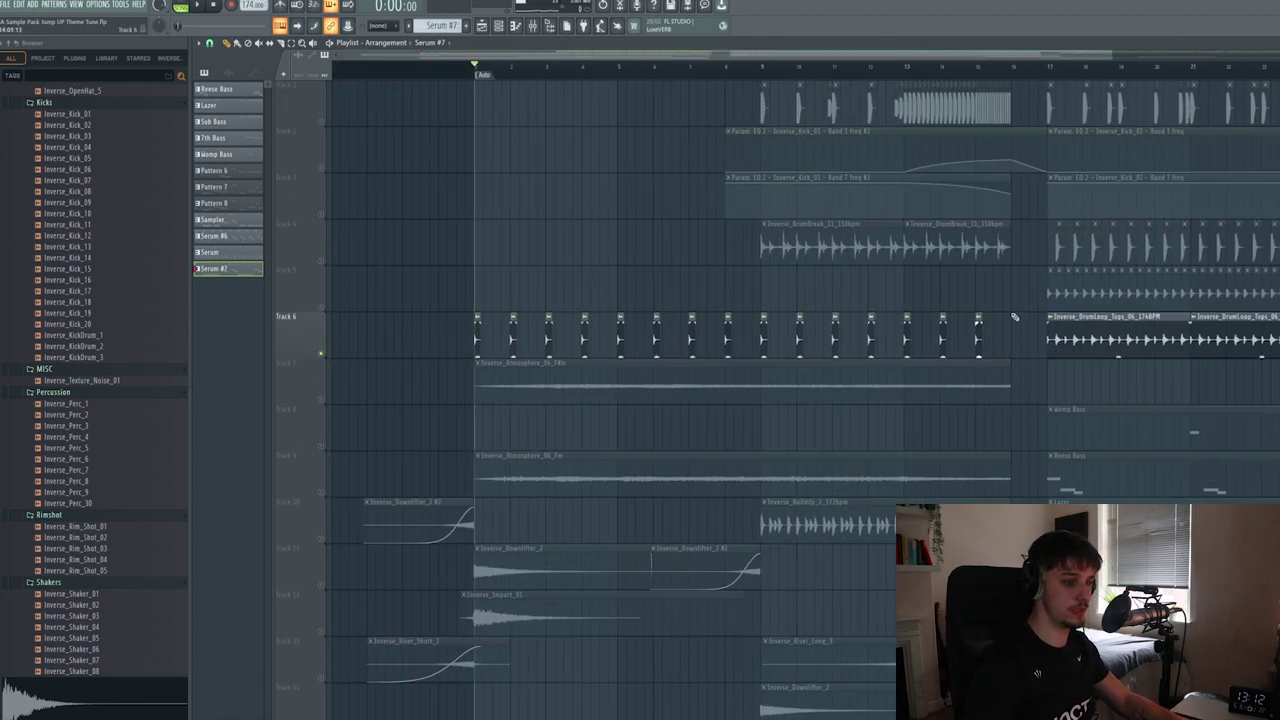
drag(995, 330, 488, 284)
drag(601, 293, 581, 270)
Unmute Tracks 7, 9, 18 and 19 alongside the hi-hats and play the layered intro.
click(322, 379)
key(space)
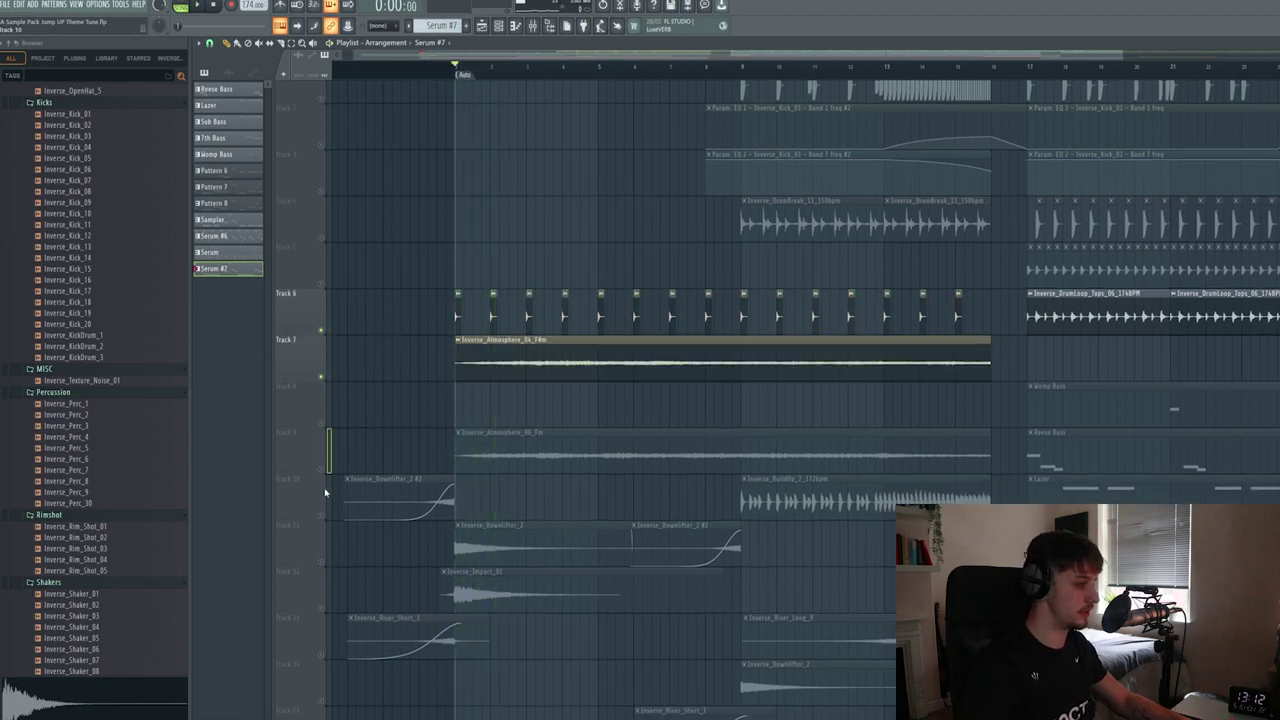
scroll(325, 492, down, 6)
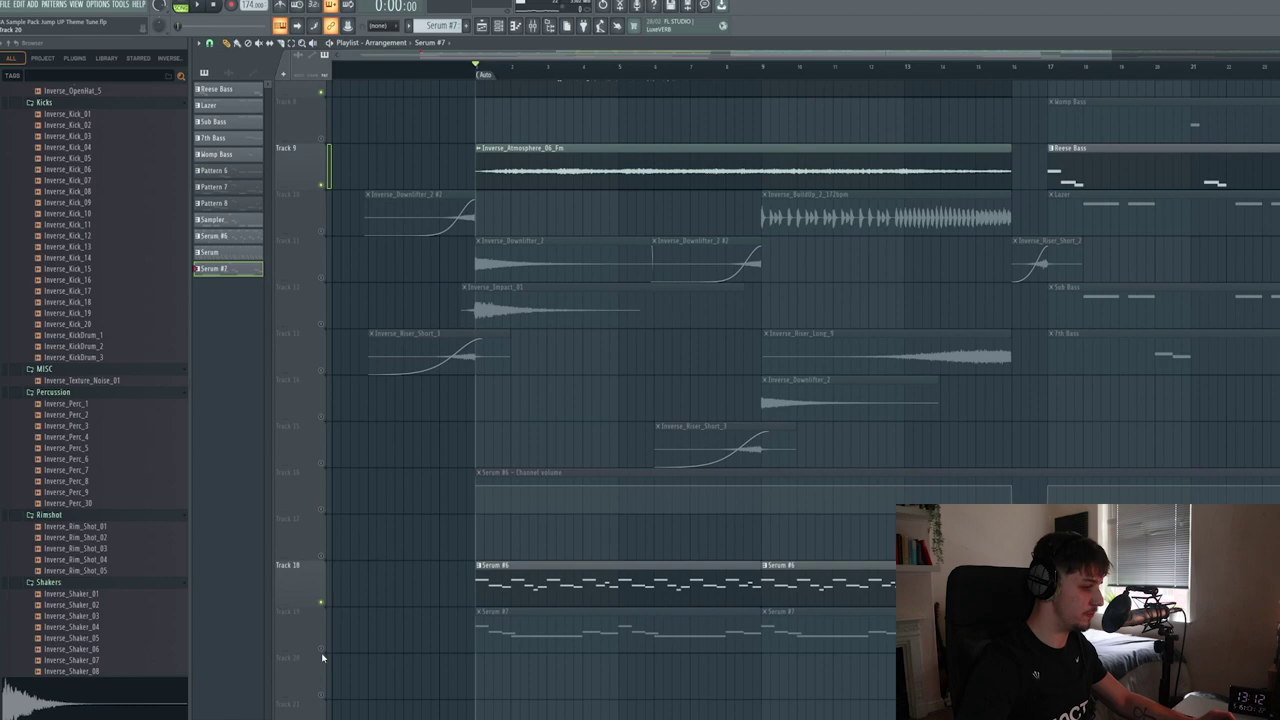
click(322, 650)
key(space)
drag(577, 396, 500, 514)
scroll(494, 516, down, 2)
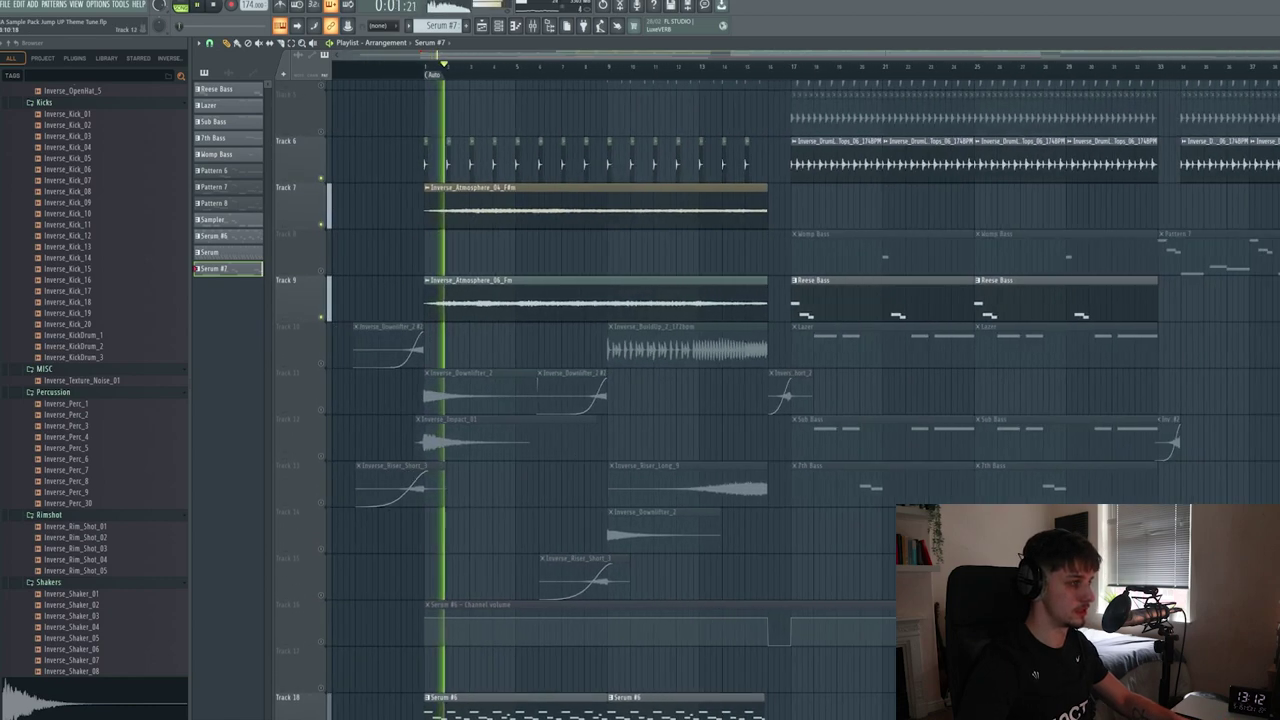
scroll(600, 440, up, 1)
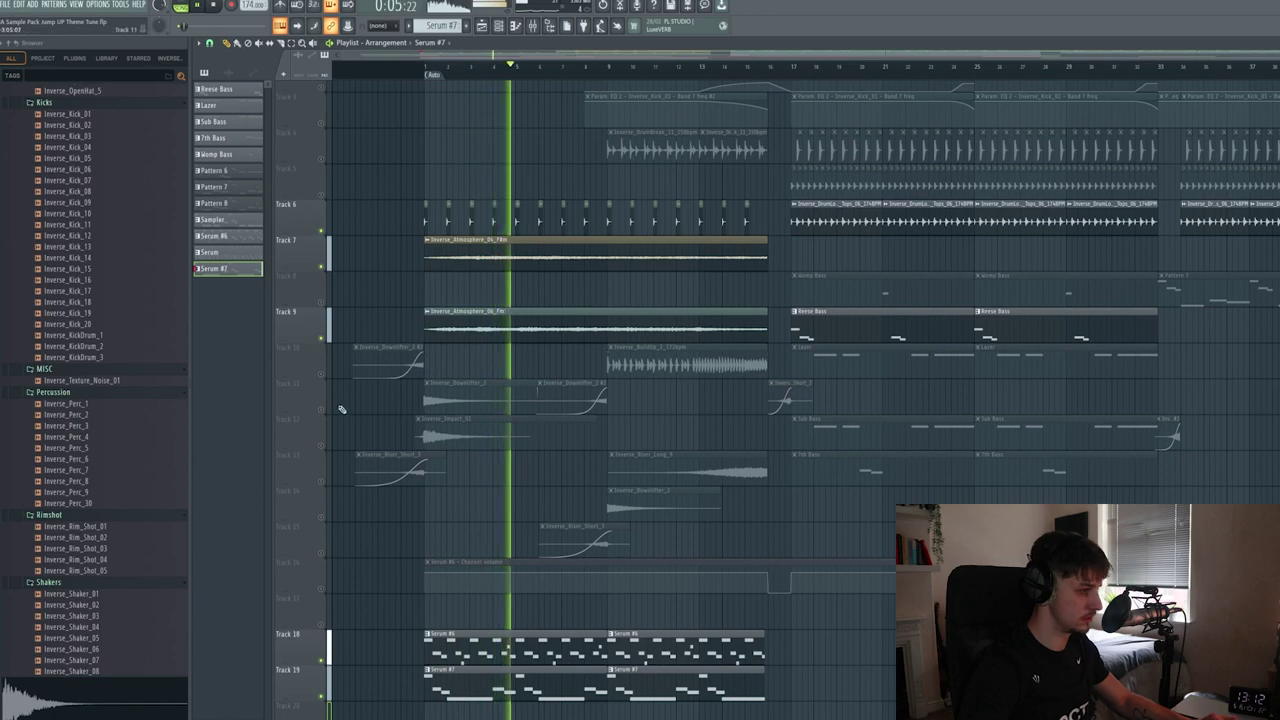
Solo the downlifter, impact and riser effects on Tracks 10 to 15 and play them from before bar 1.
right_click(322, 376)
click(321, 411)
click(322, 447)
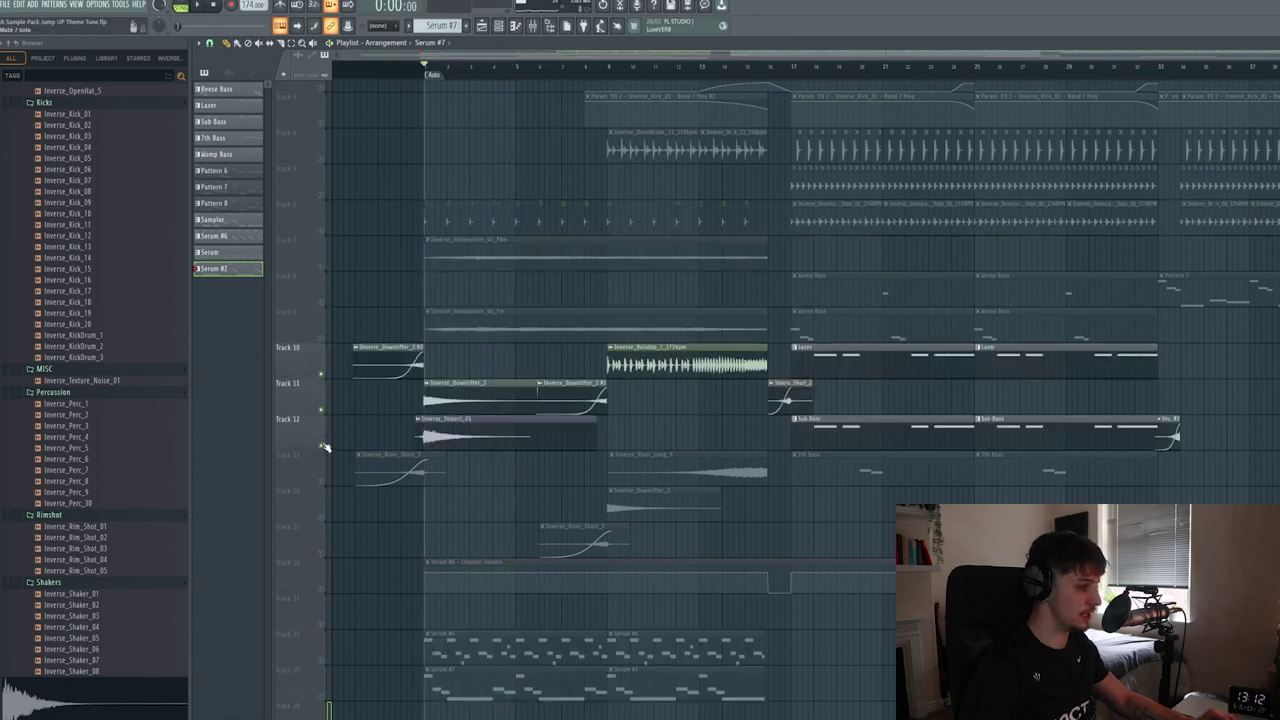
click(322, 482)
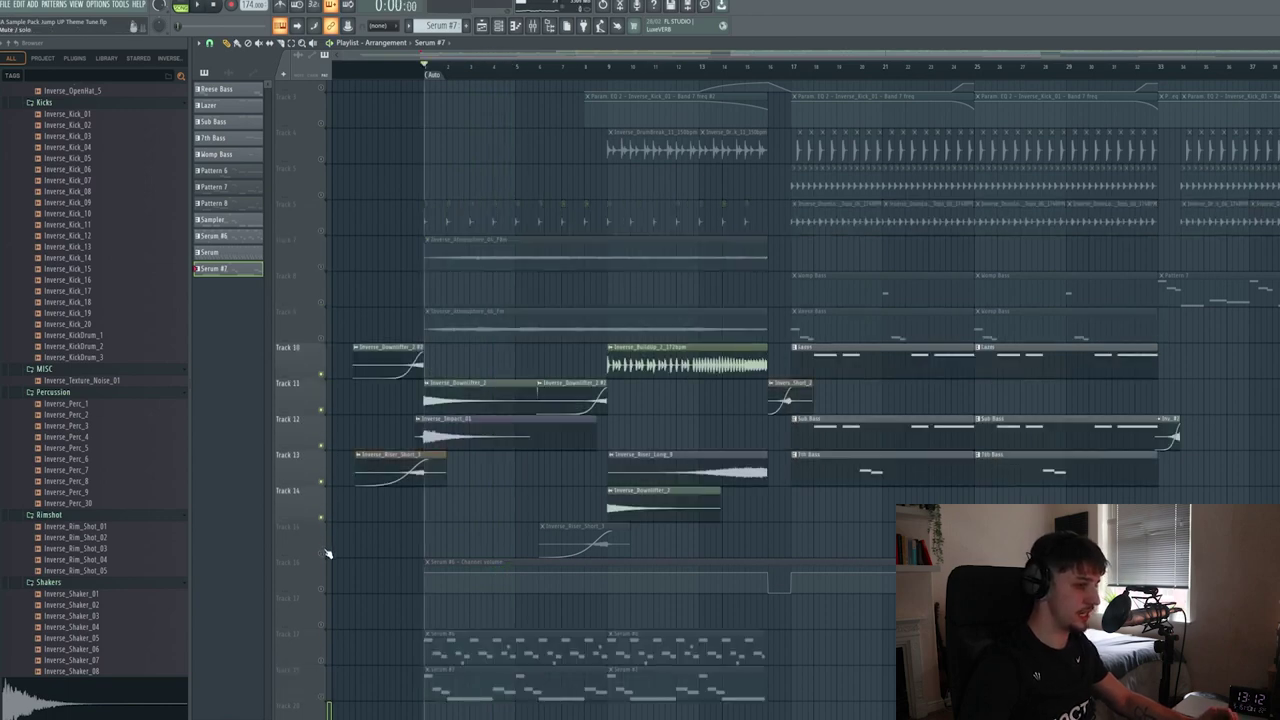
scroll(368, 349, down, 1)
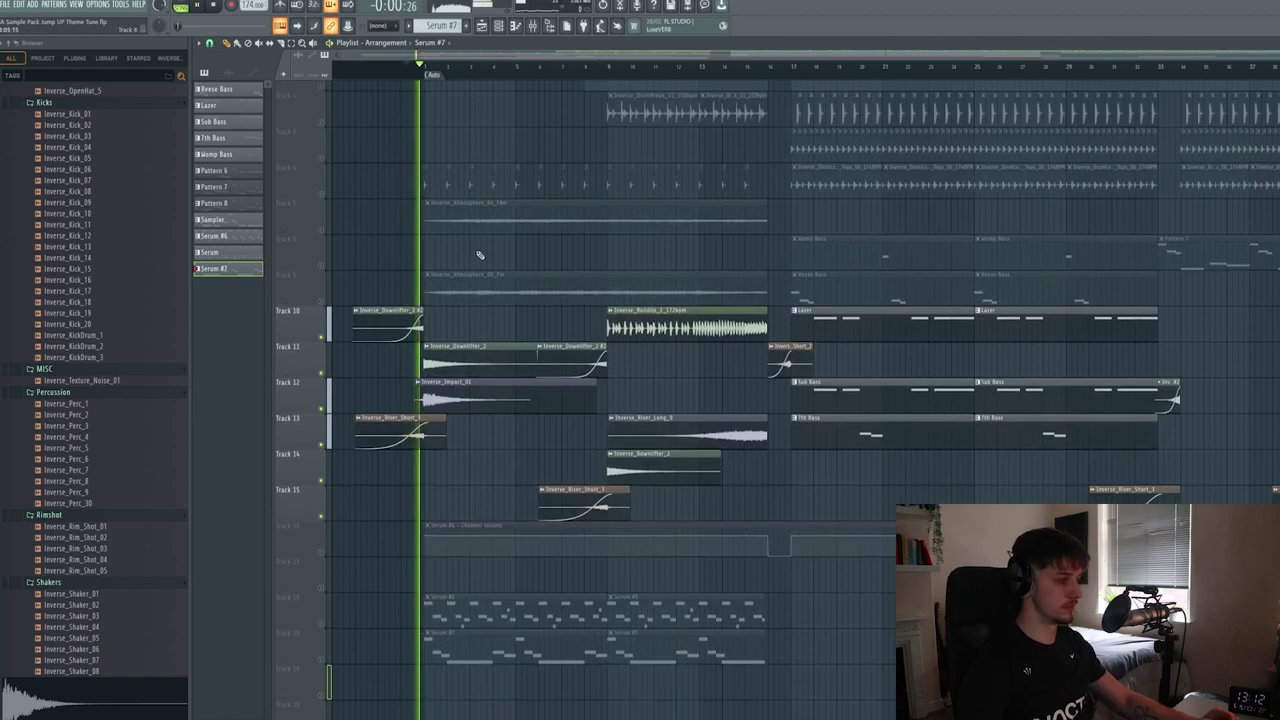
scroll(640, 385, down, 1)
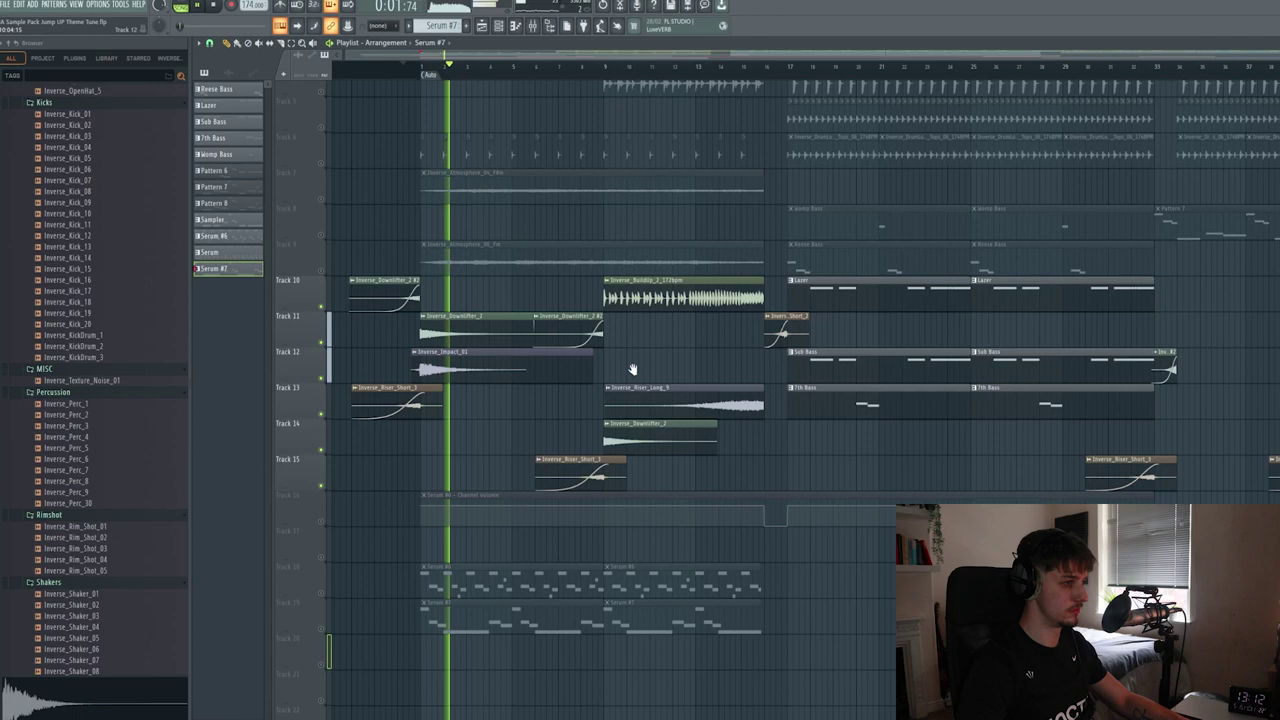
scroll(631, 369, up, 4)
key(space)
Solo the drum break on Track 4 and play it from bar 9.
click(321, 219)
scroll(535, 69, up, 3)
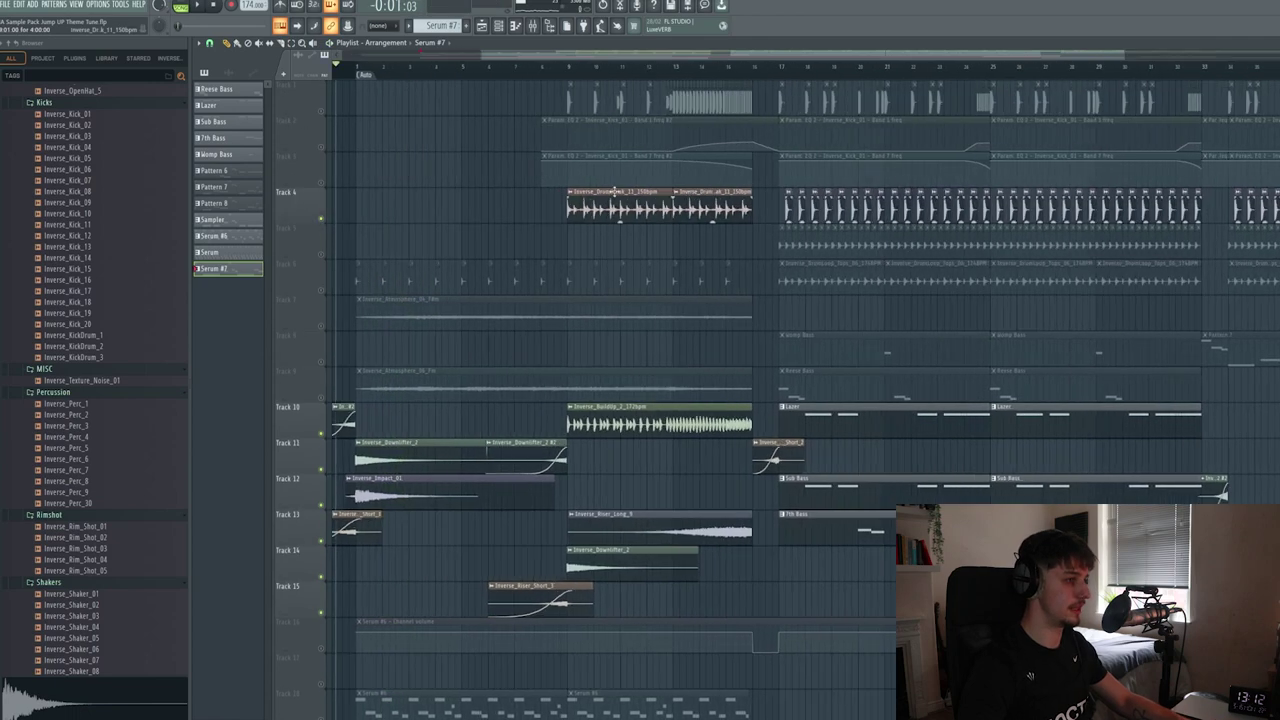
key(space)
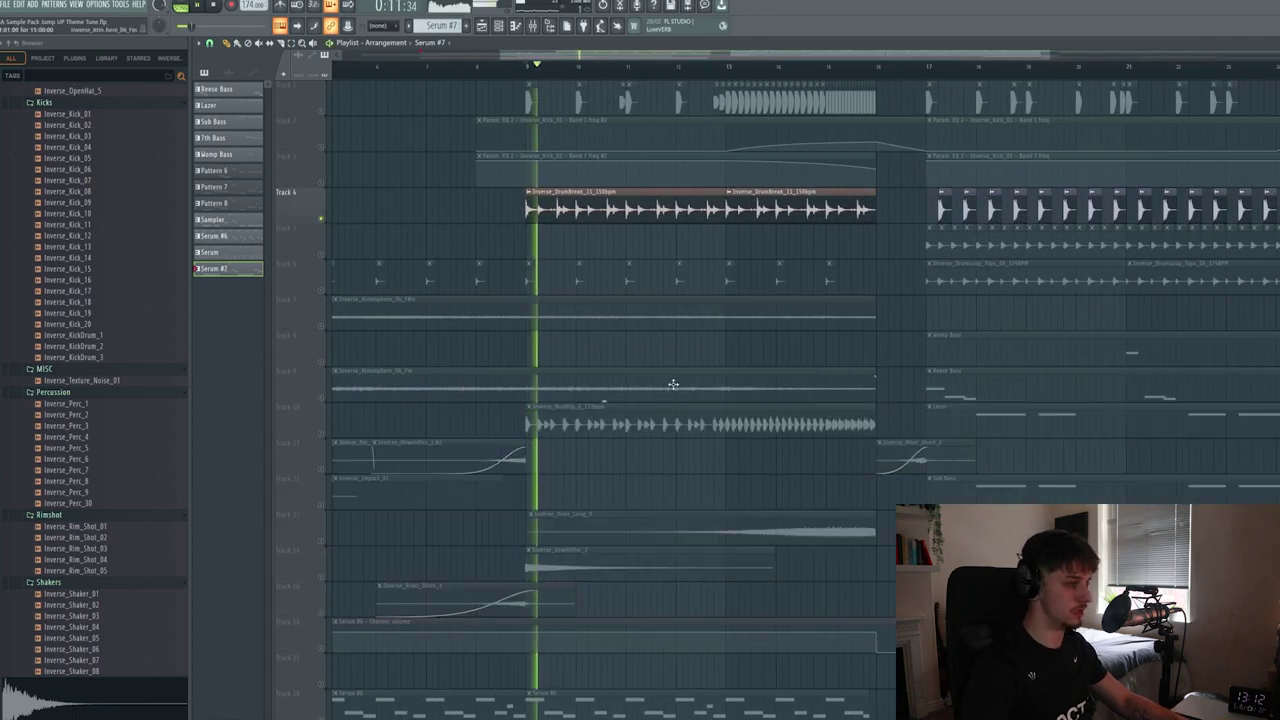
scroll(621, 300, down, 3)
scroll(621, 300, down, 2)
scroll(623, 343, up, 2)
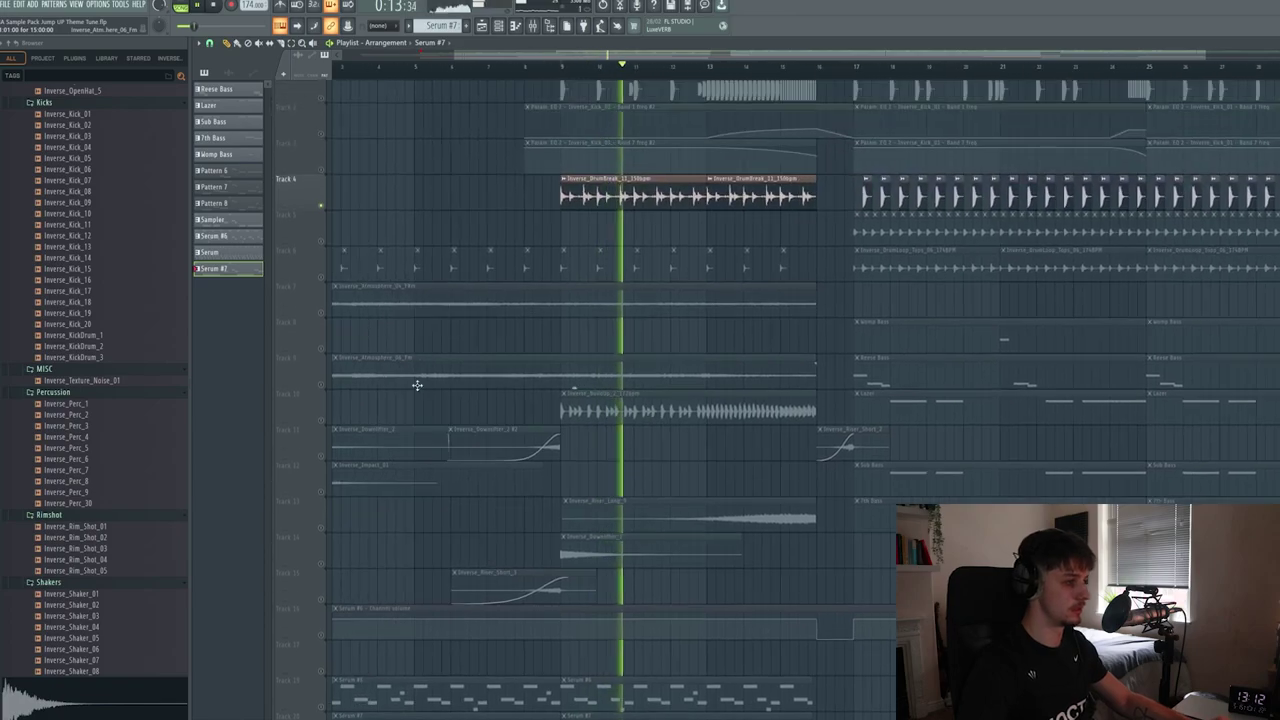
Solo the Inverse build-up loop on Track 10 and audition it from bar 9.
scroll(443, 374, down, 3)
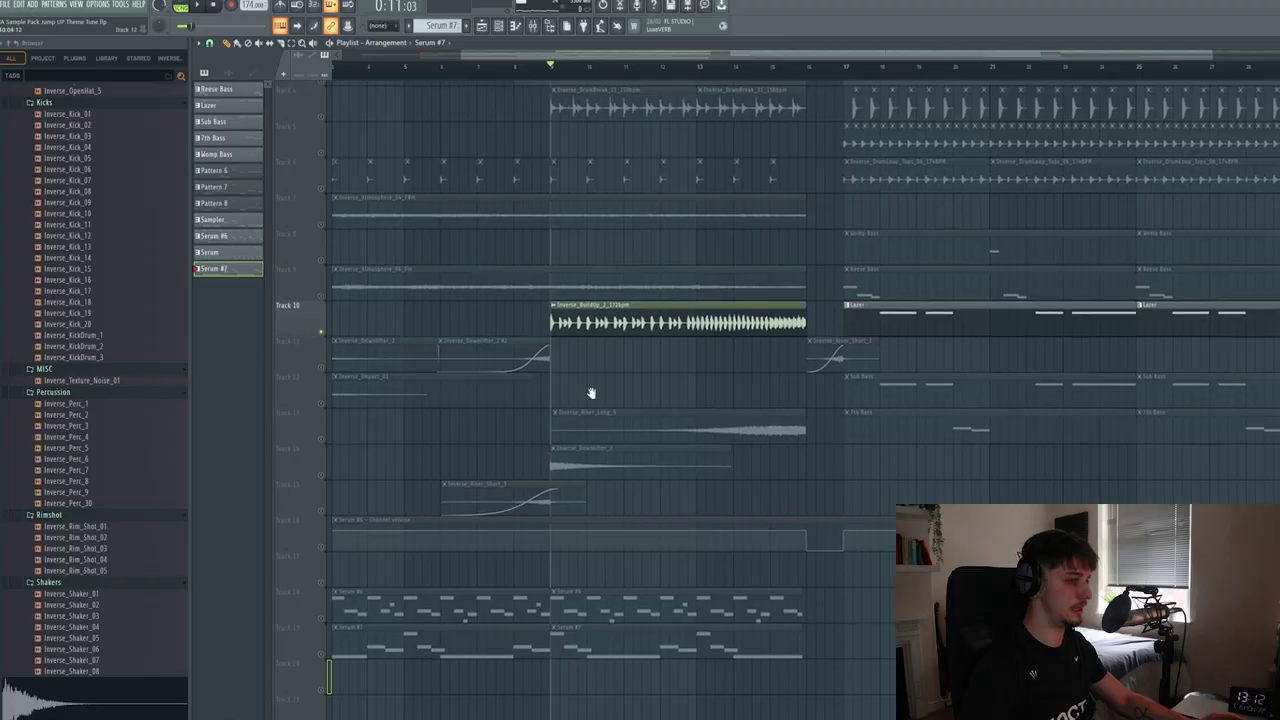
scroll(620, 400, up, 2)
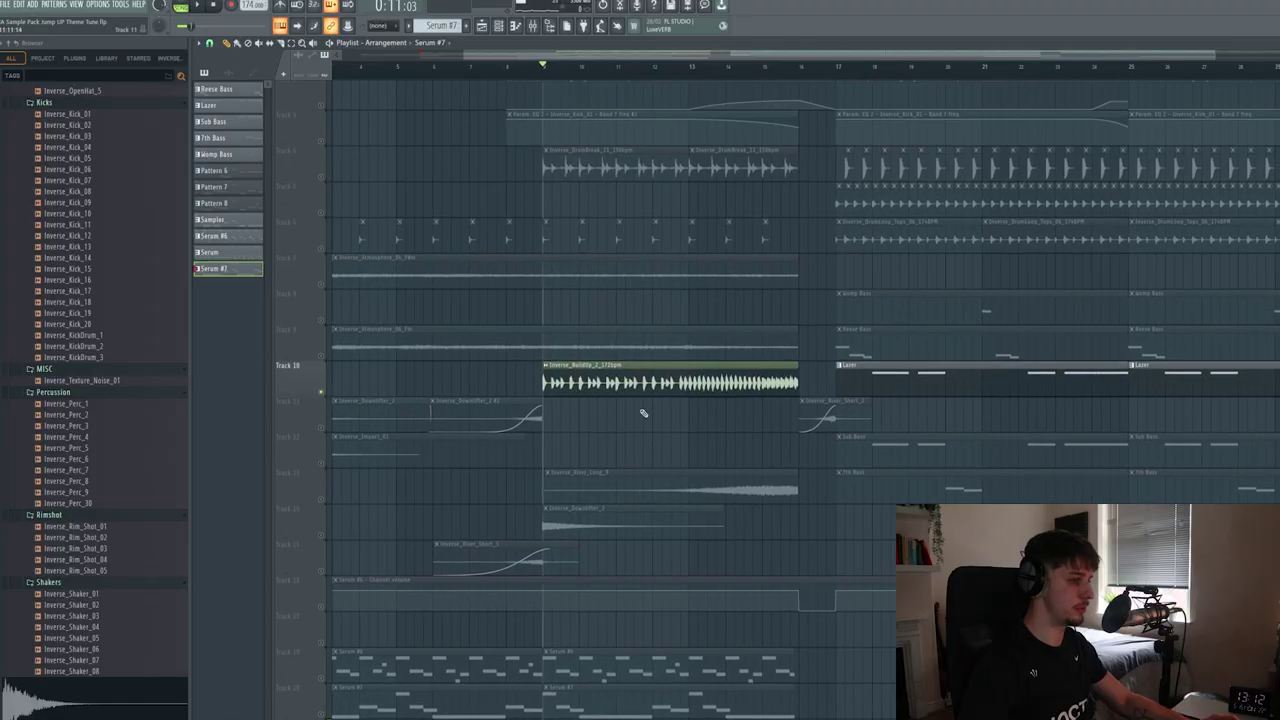
drag(674, 414, 629, 371)
scroll(629, 371, down, 1)
drag(687, 471, 841, 561)
scroll(782, 435, down, 1)
key(space)
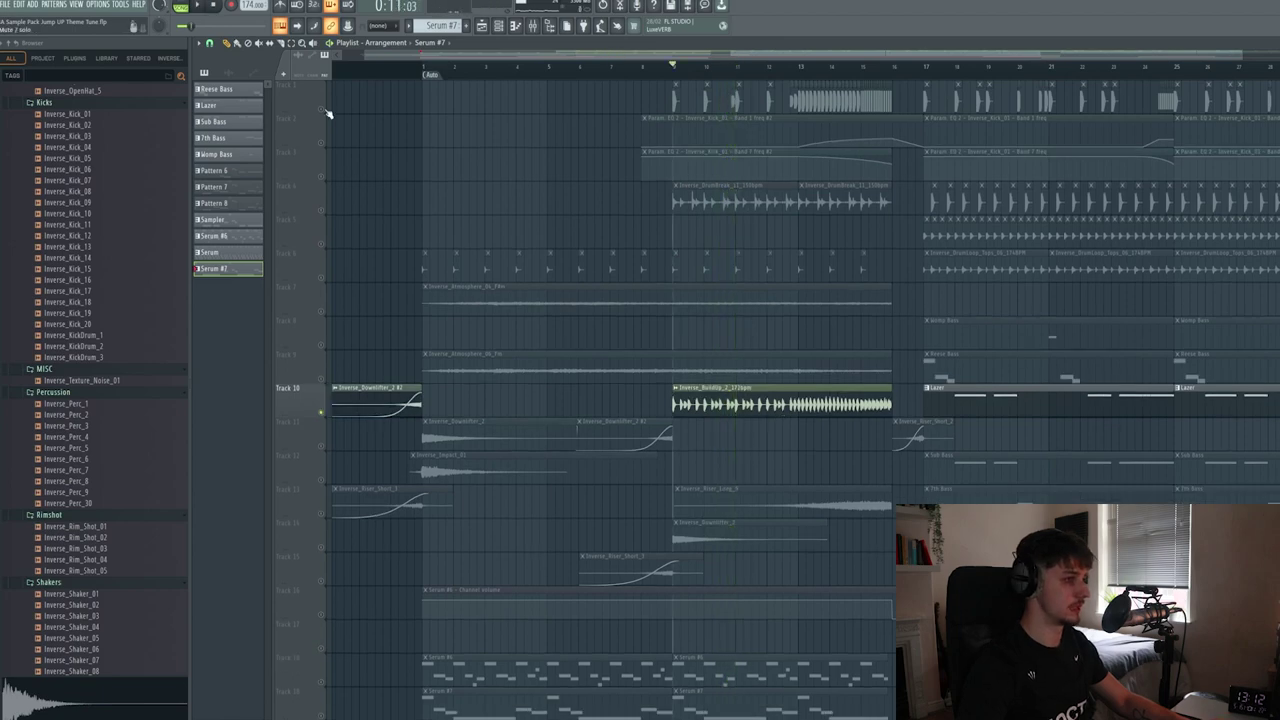
Solo the kick build-up and its EQ automation on Tracks 1 to 3 and play them from bar 9.
click(322, 143)
scroll(868, 167, up, 3)
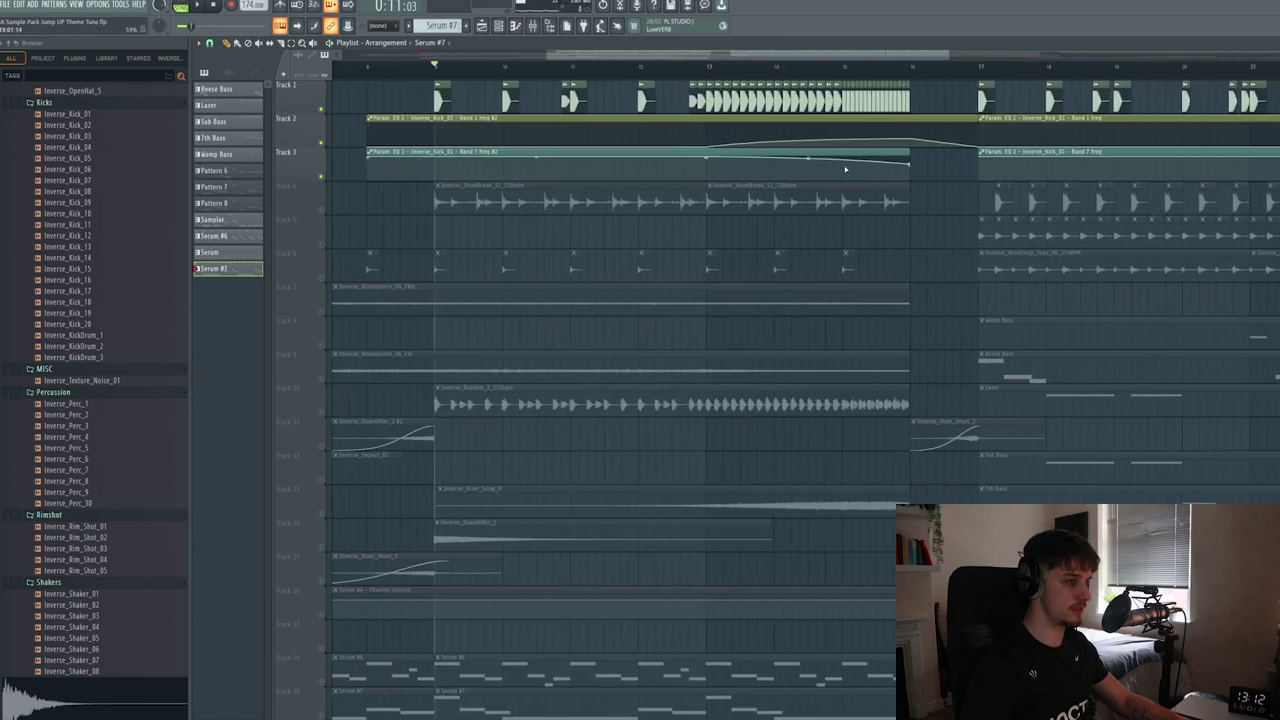
mouse_move(903, 150)
mouse_down()
mouse_move(864, 150)
mouse_move(923, 148)
mouse_up()
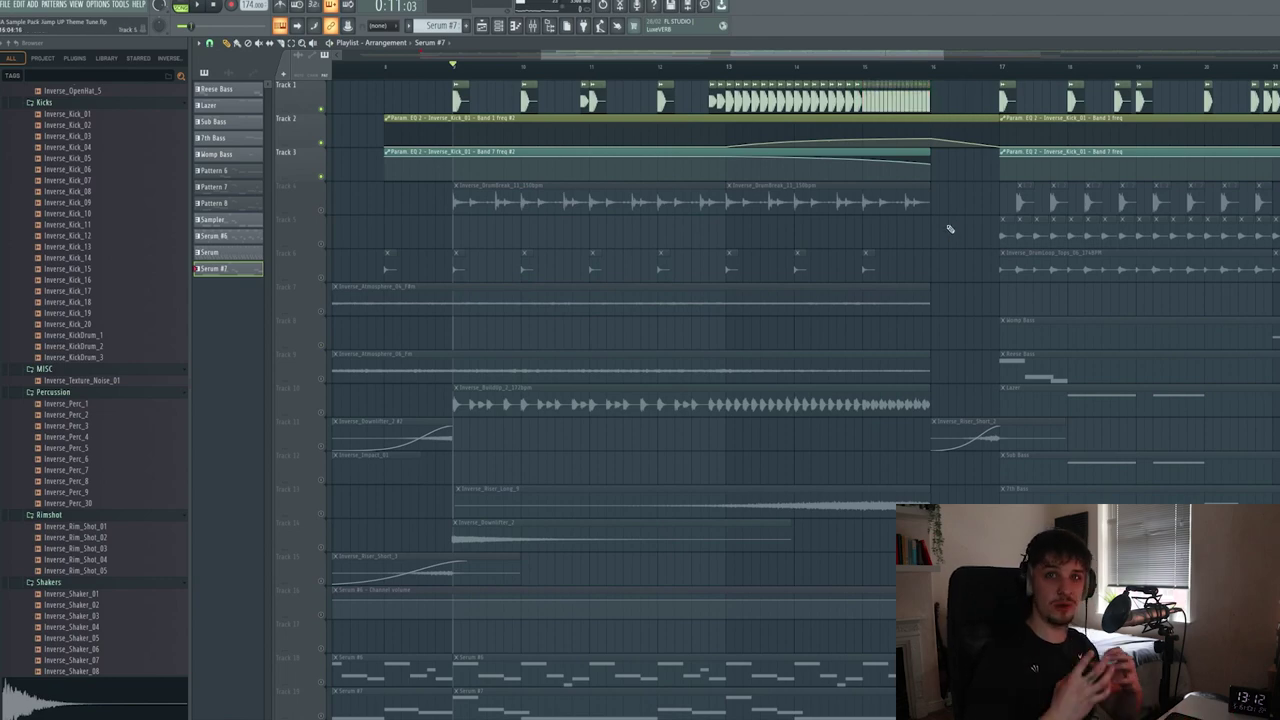
key(space)
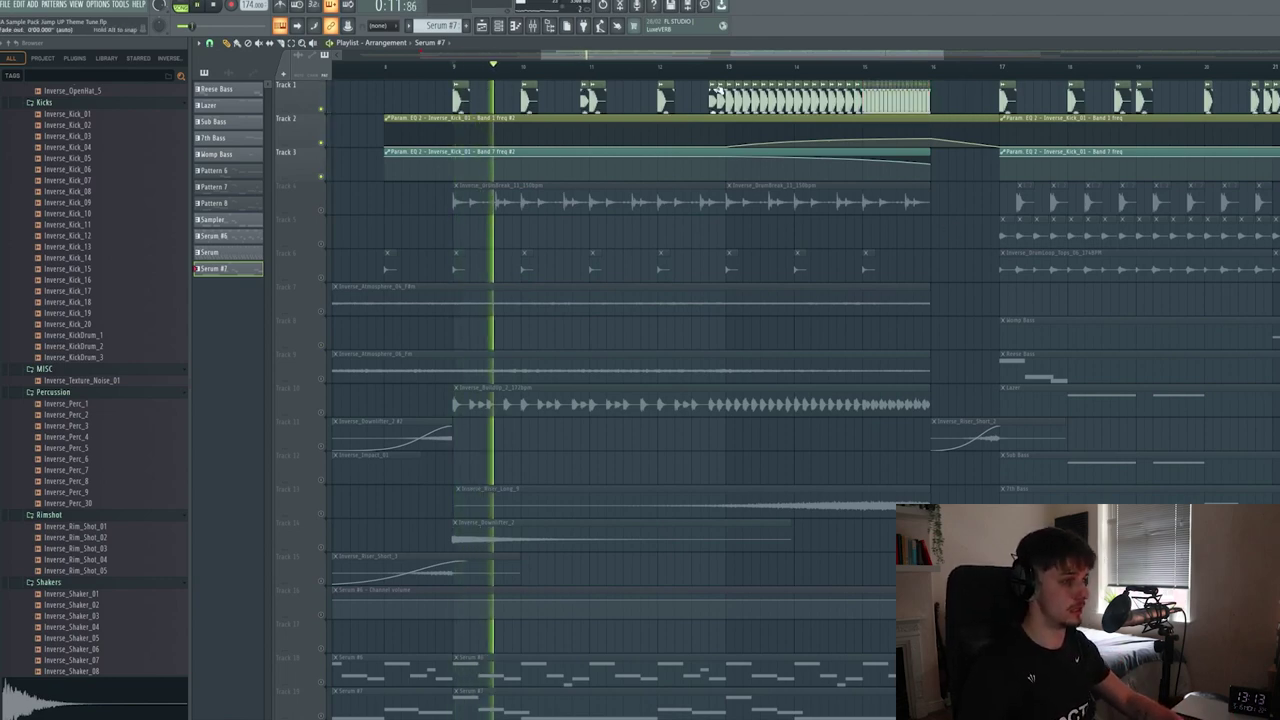
scroll(745, 220, right, 1)
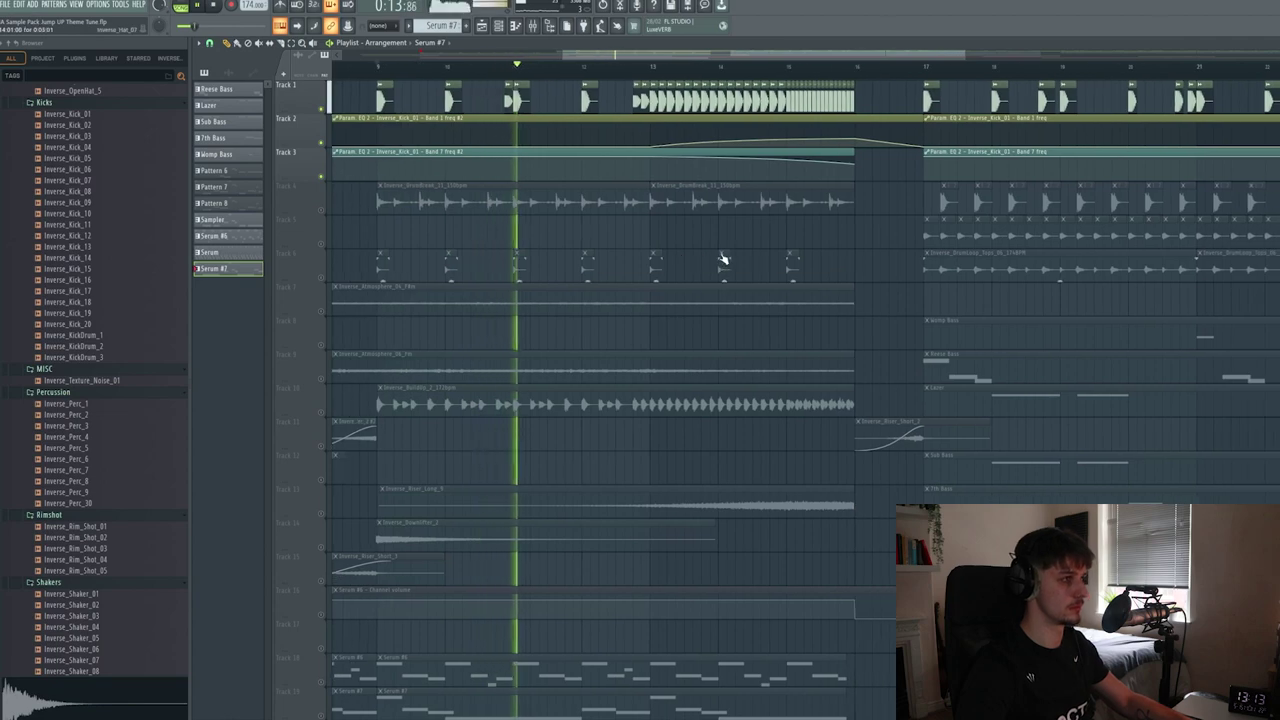
scroll(728, 240, right, 1)
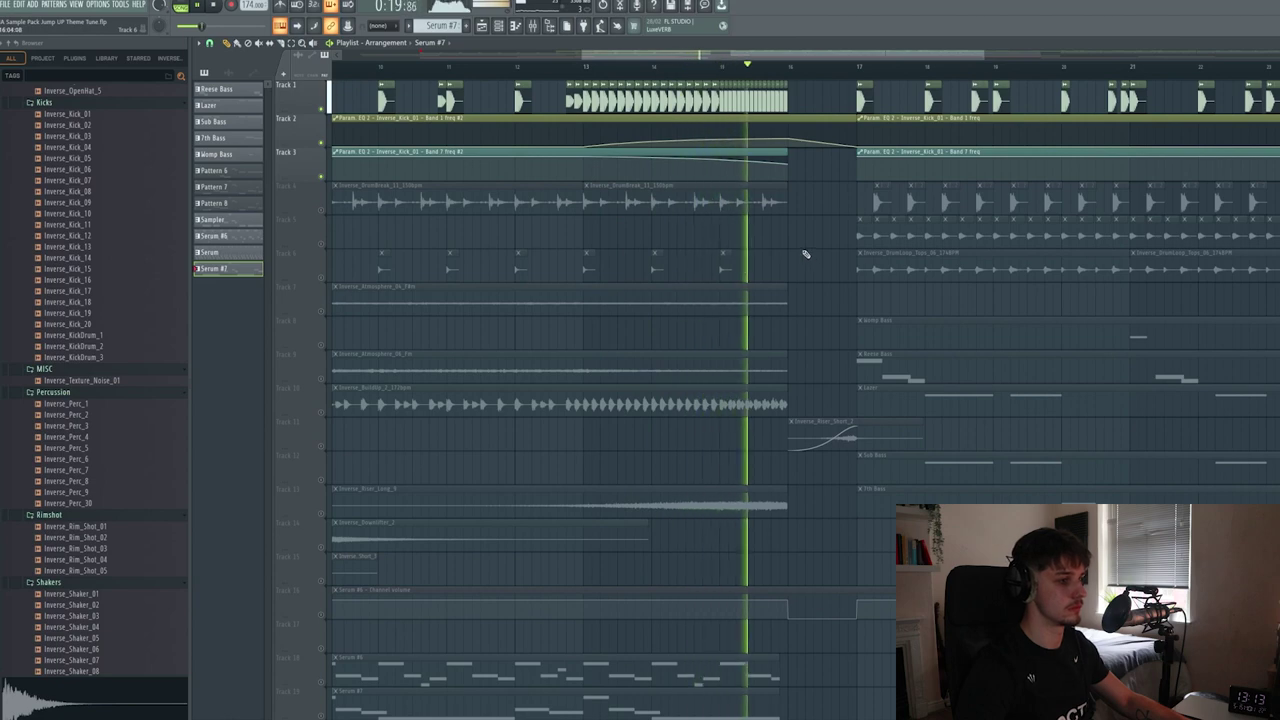
Bring all tracks back in and play the full intro and build-up from bar 1.
drag(890, 275, 908, 263)
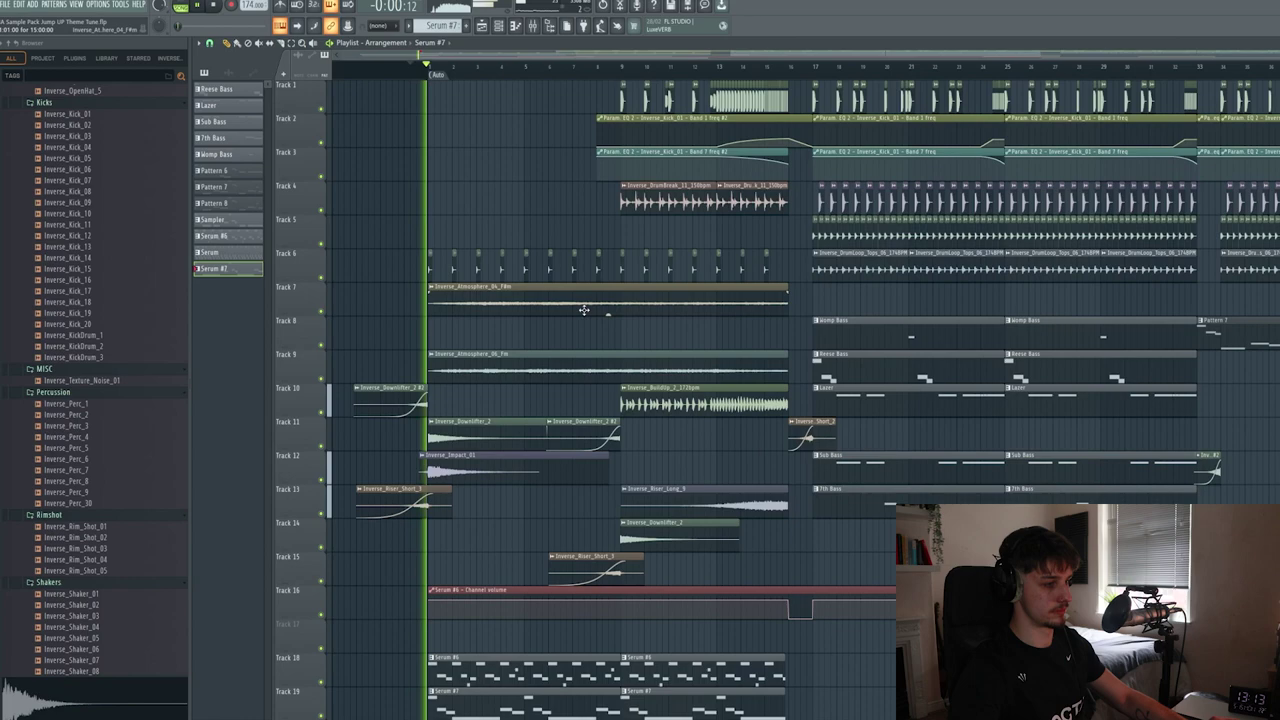
scroll(636, 332, down, 4)
scroll(560, 380, up, 4)
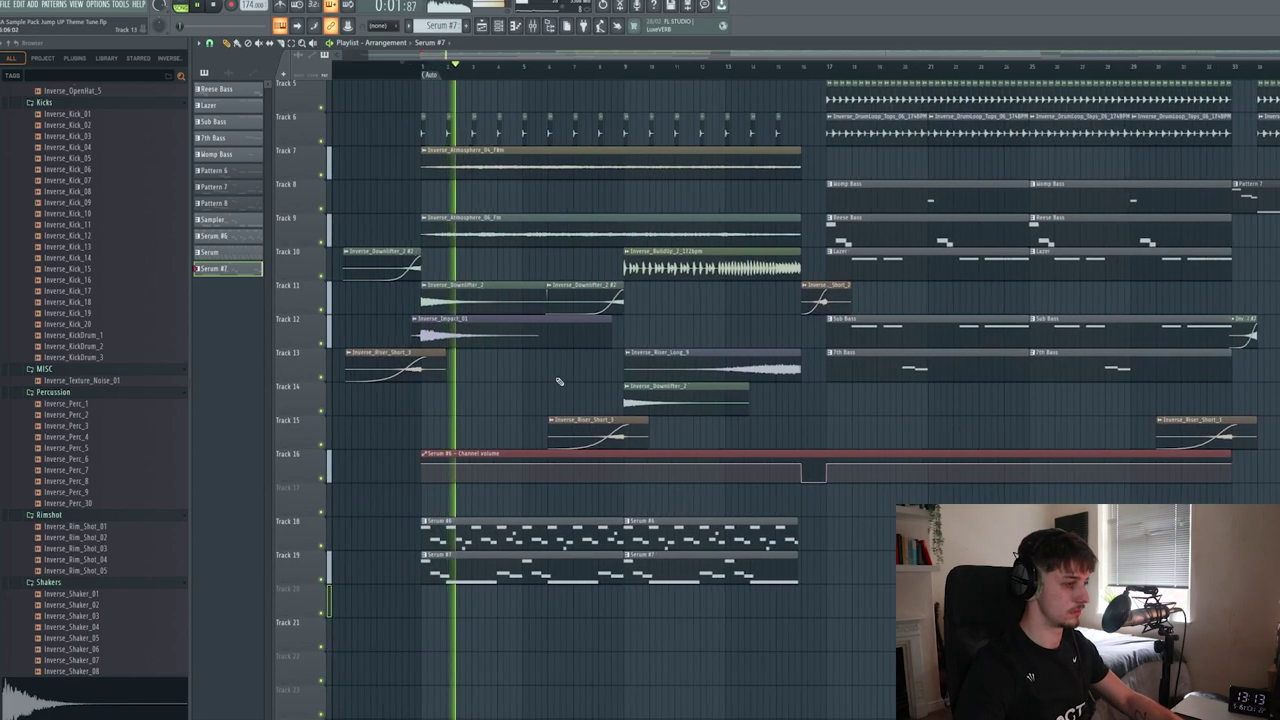
drag(708, 384, 893, 463)
scroll(943, 457, up, 2)
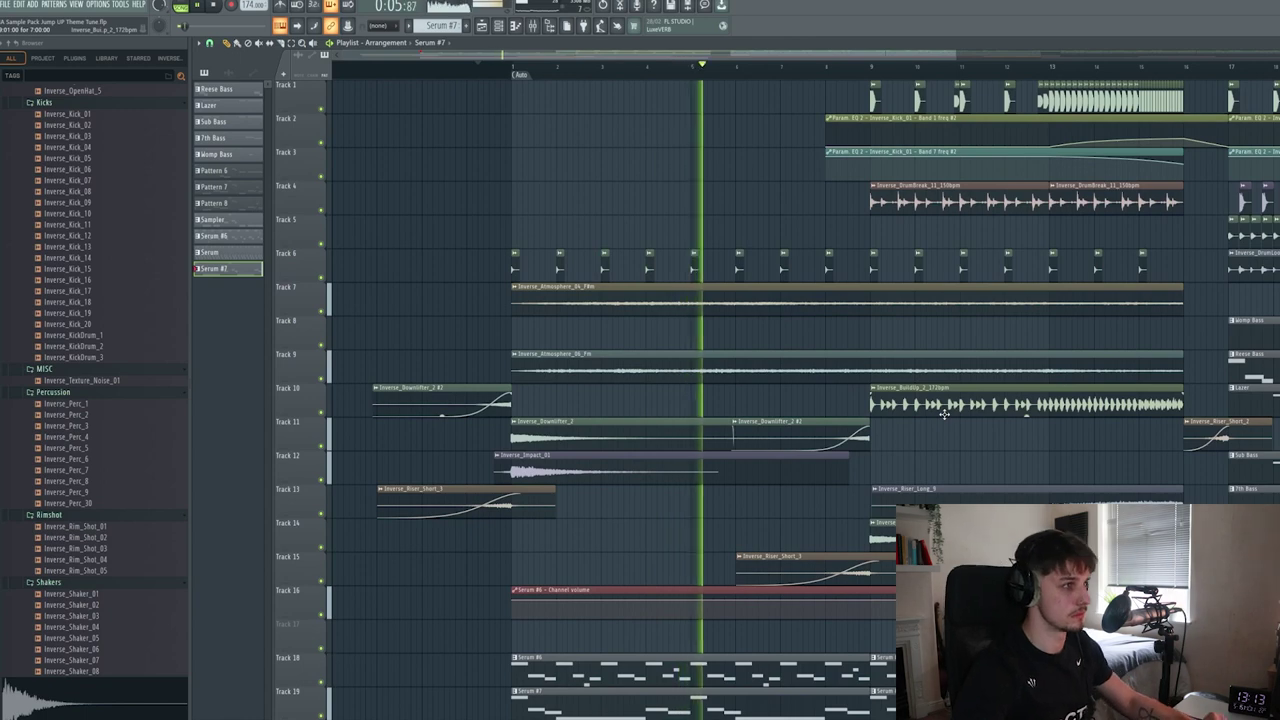
scroll(963, 340, right, 3)
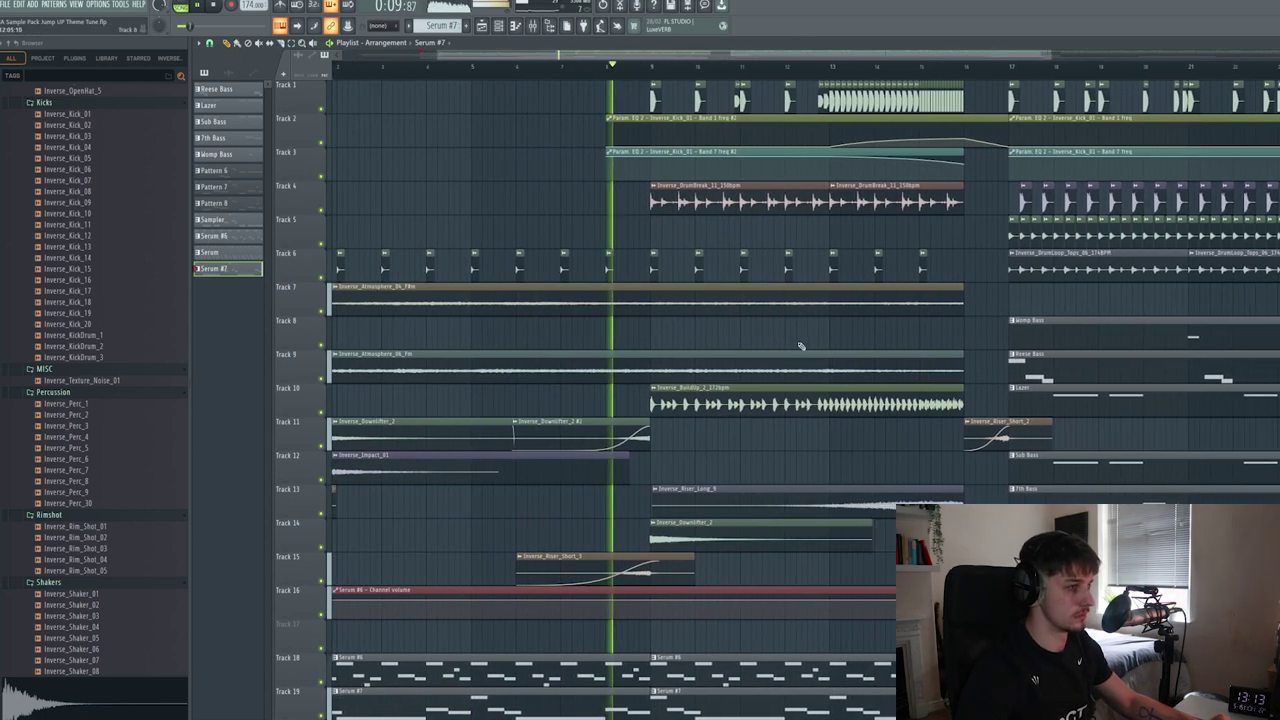
drag(820, 336, 717, 357)
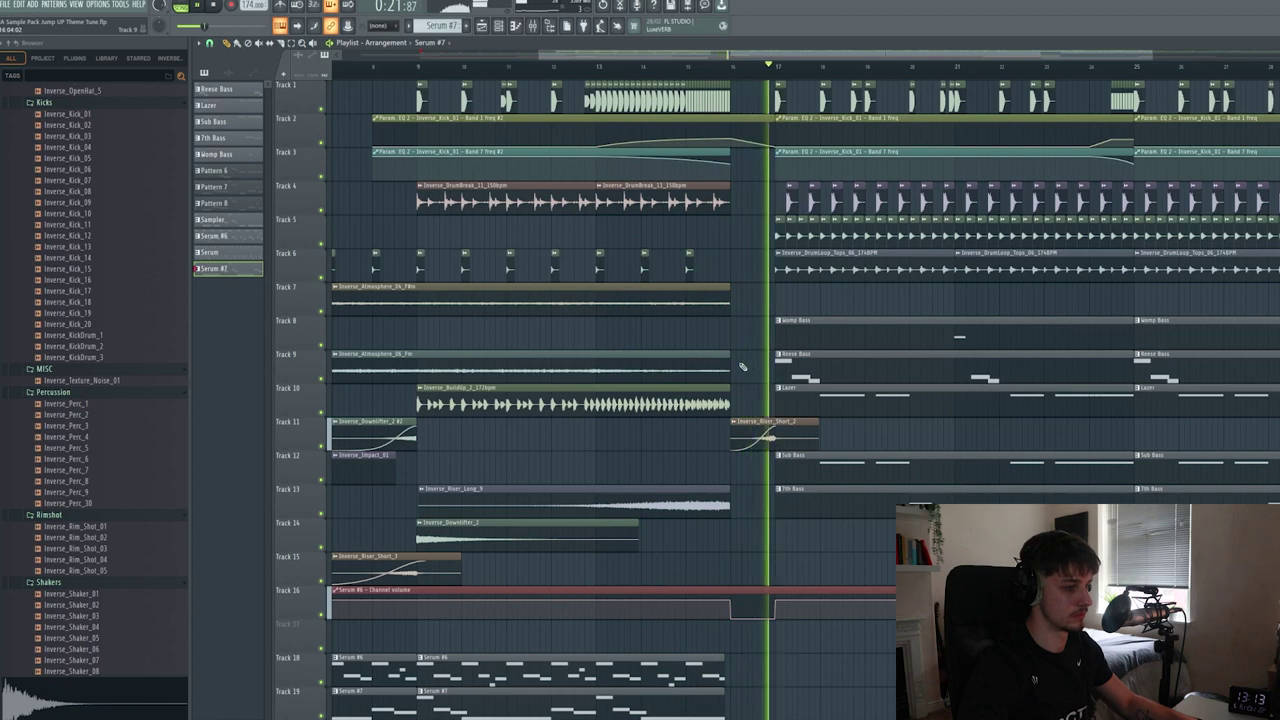
key(space)
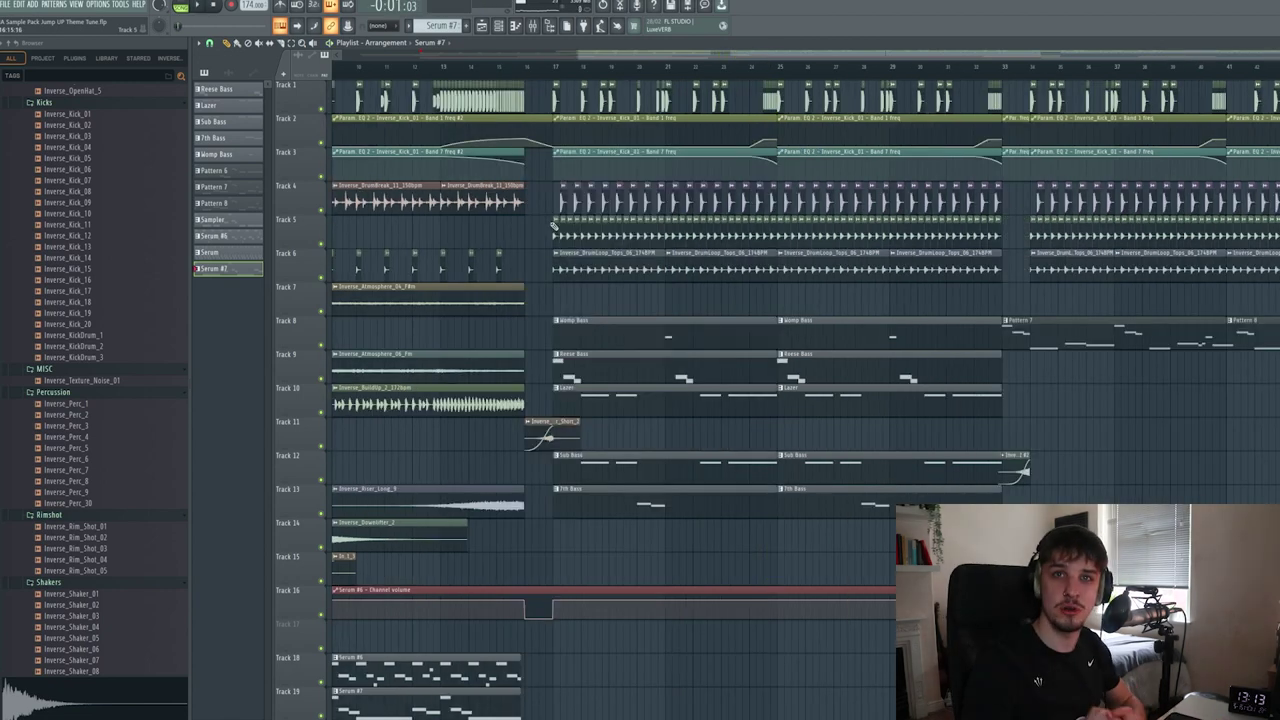
Solo the drop's kick on Track 1 and its snare on Track 4 in turn, playing each from bar 17.
ctrl+click(325, 111)
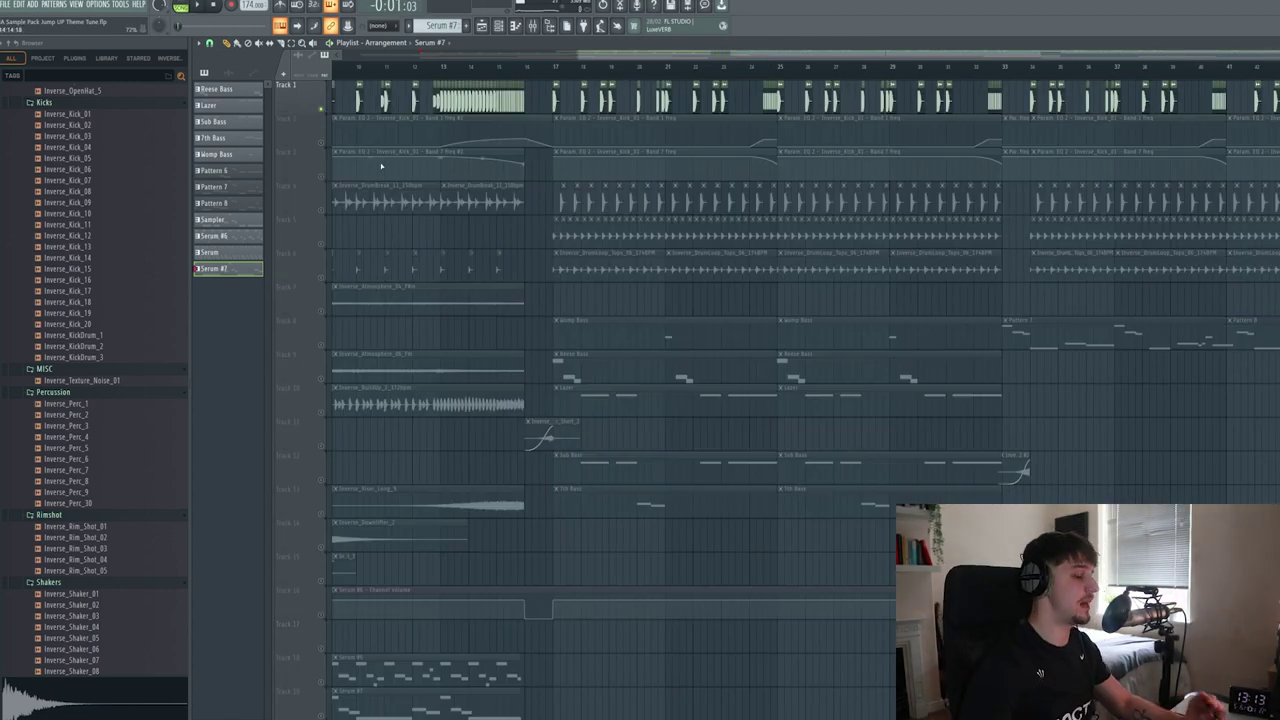
click(323, 208)
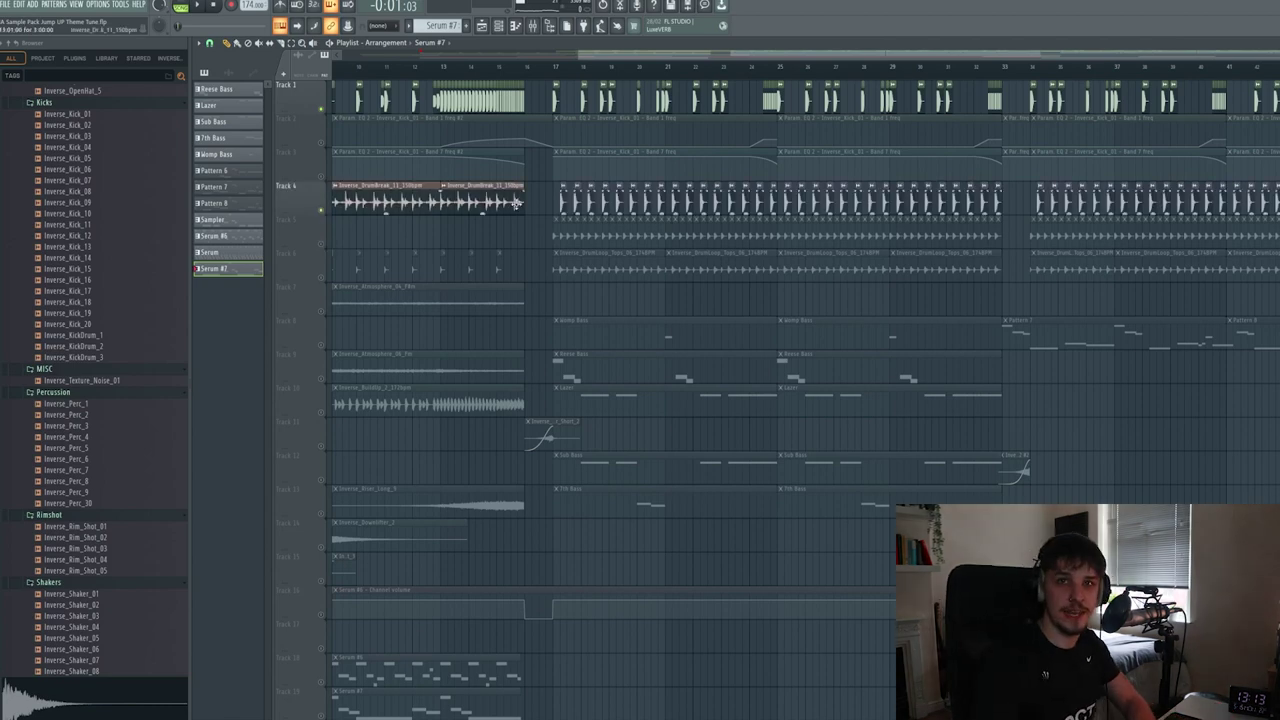
scroll(597, 127, up, 5)
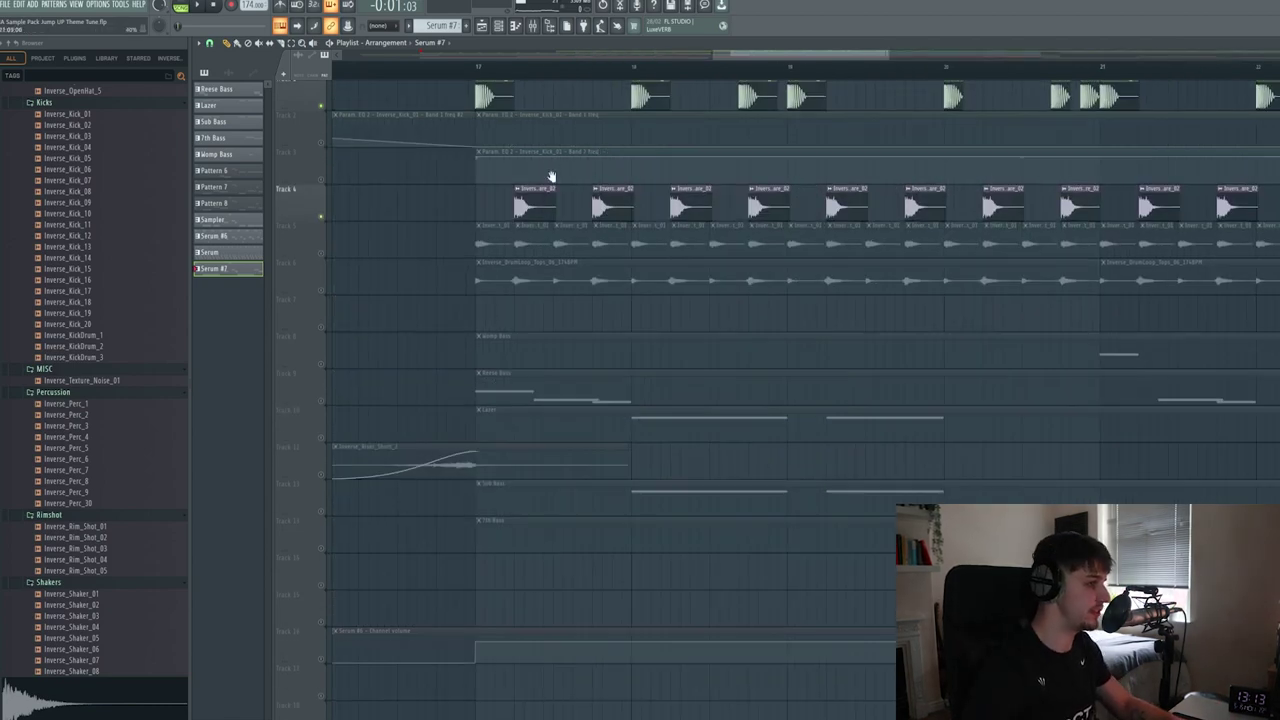
drag(526, 246, 488, 236)
drag(416, 108, 340, 145)
right_click(322, 113)
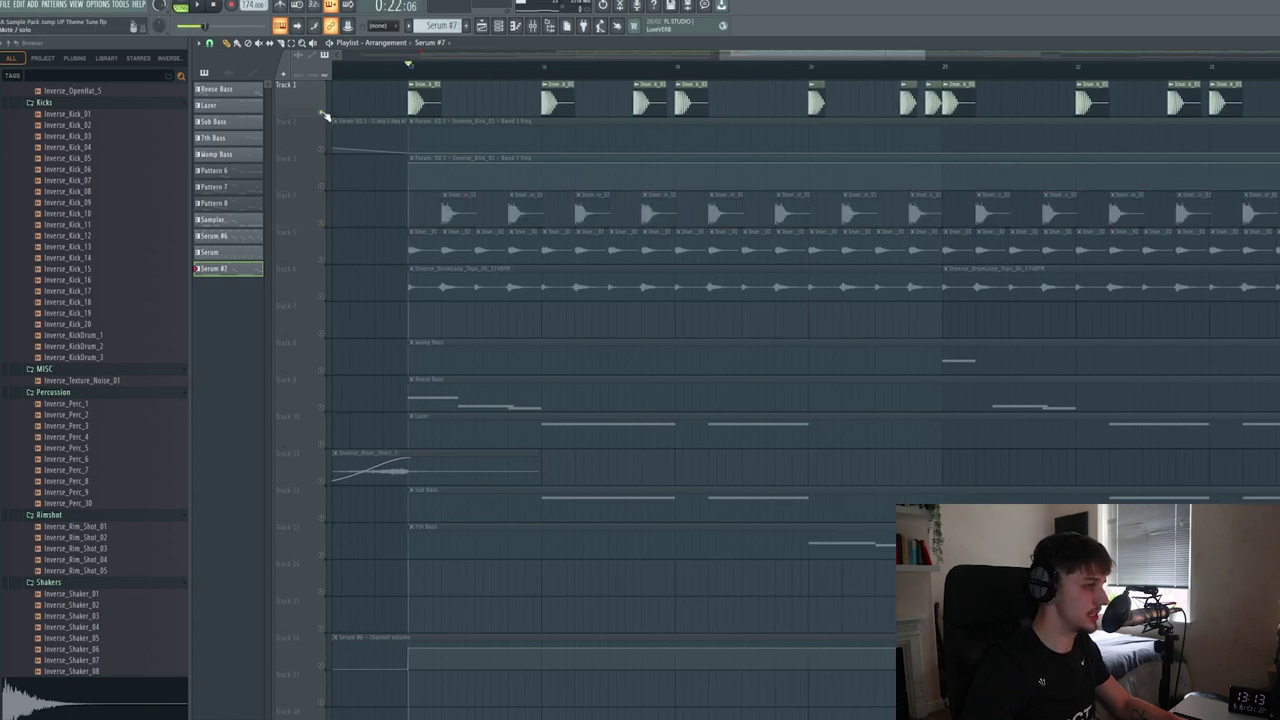
key(space)
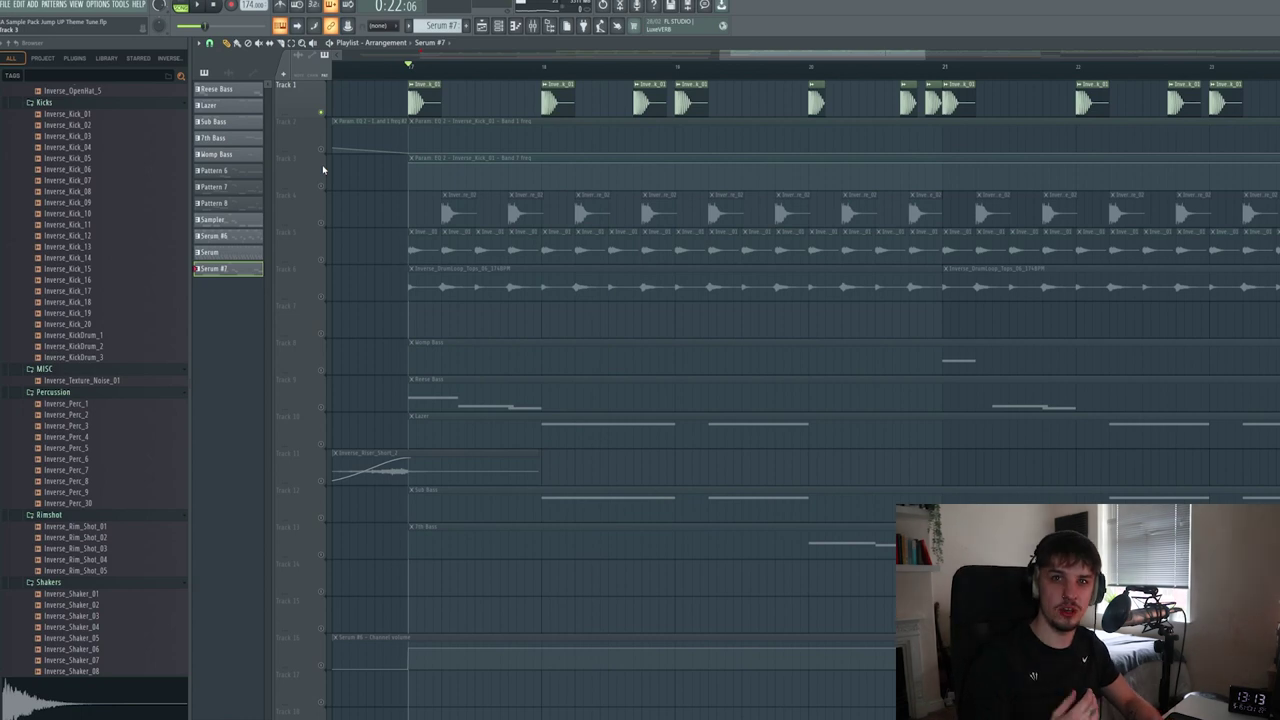
ctrl+click(322, 224)
key(space)
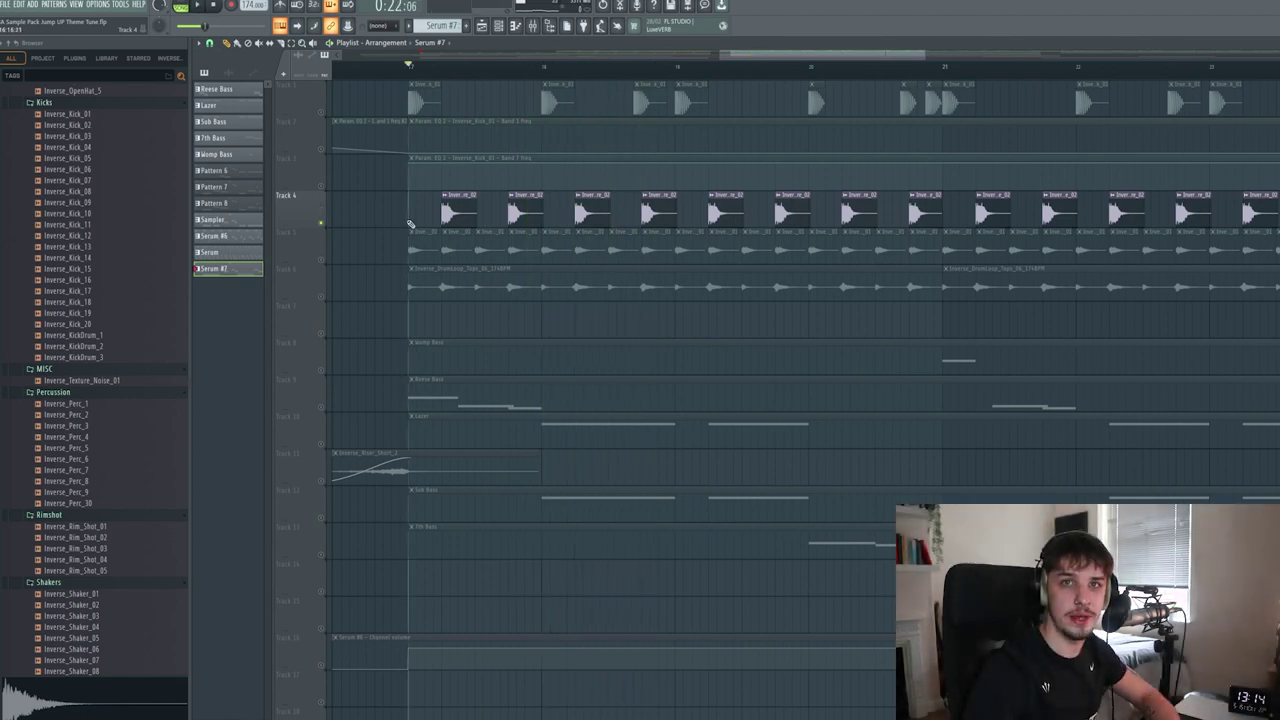
Compare the hats on Track 5 with the DrumLoop Tops on Track 6, and play the soloed hats from bar 17.
ctrl+click(321, 261)
click(322, 298)
scroll(352, 242, right, 1)
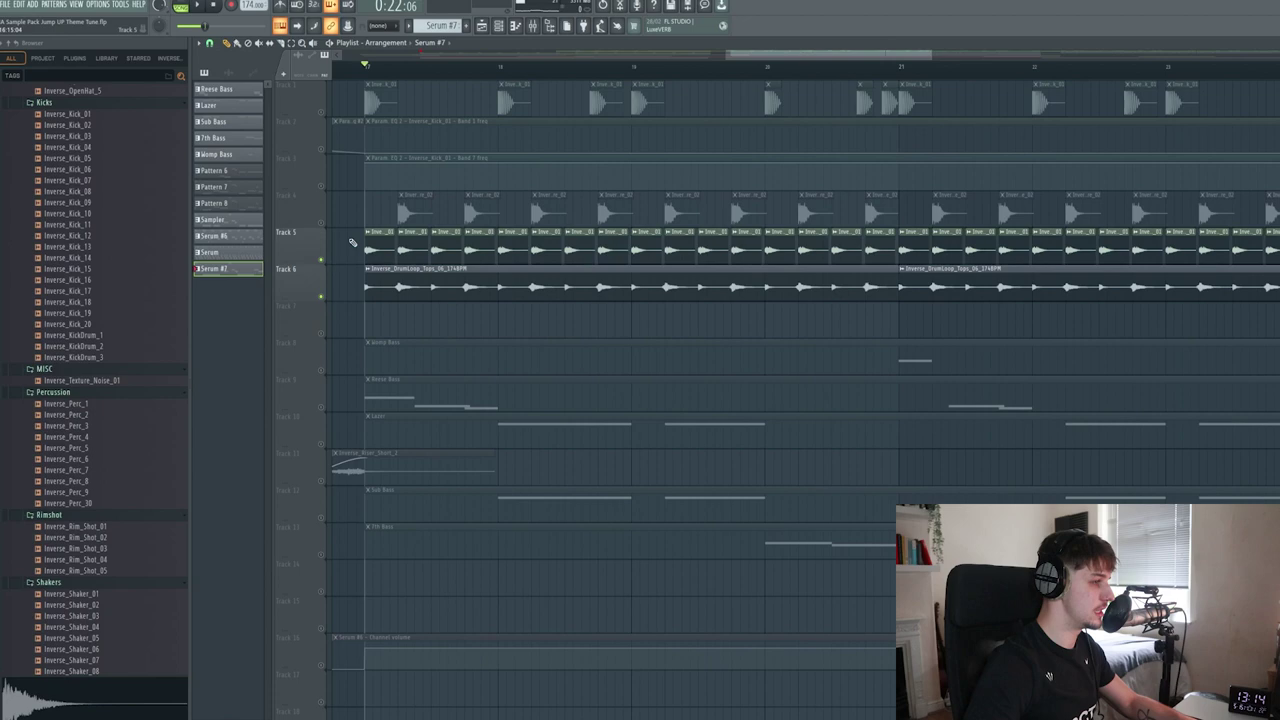
ctrl+click(322, 261)
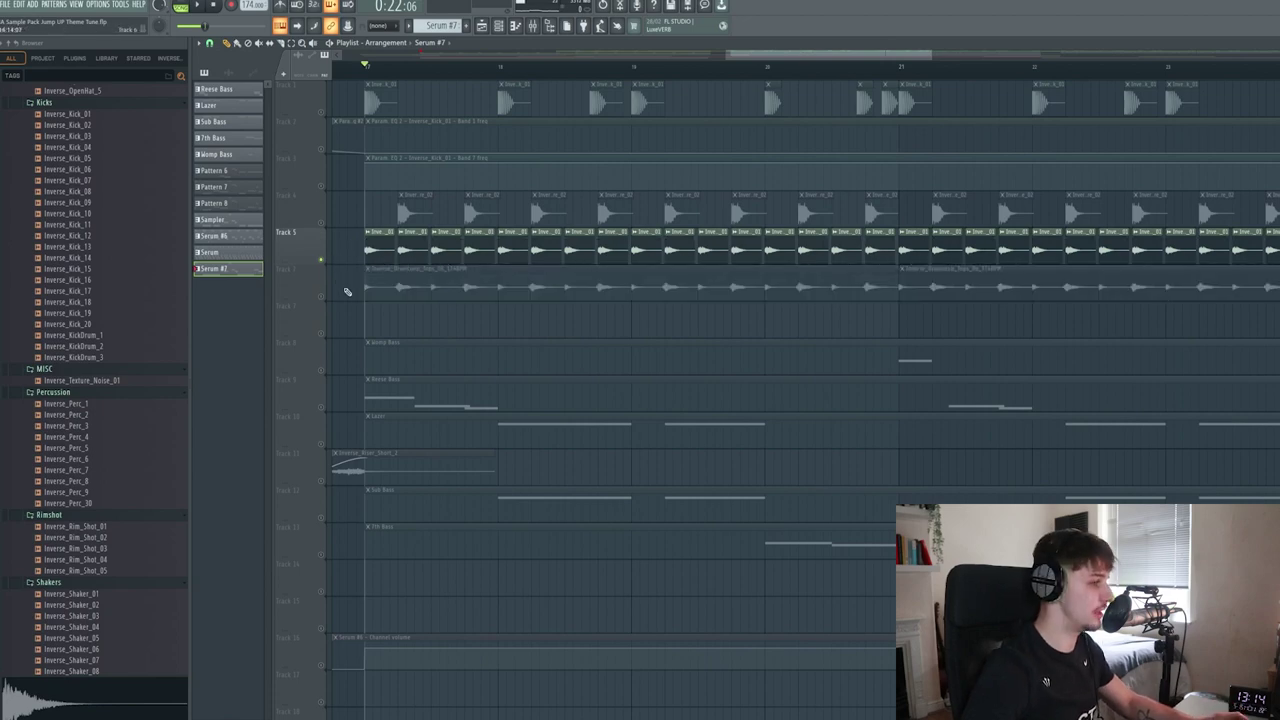
ctrl+click(322, 298)
ctrl+click(322, 261)
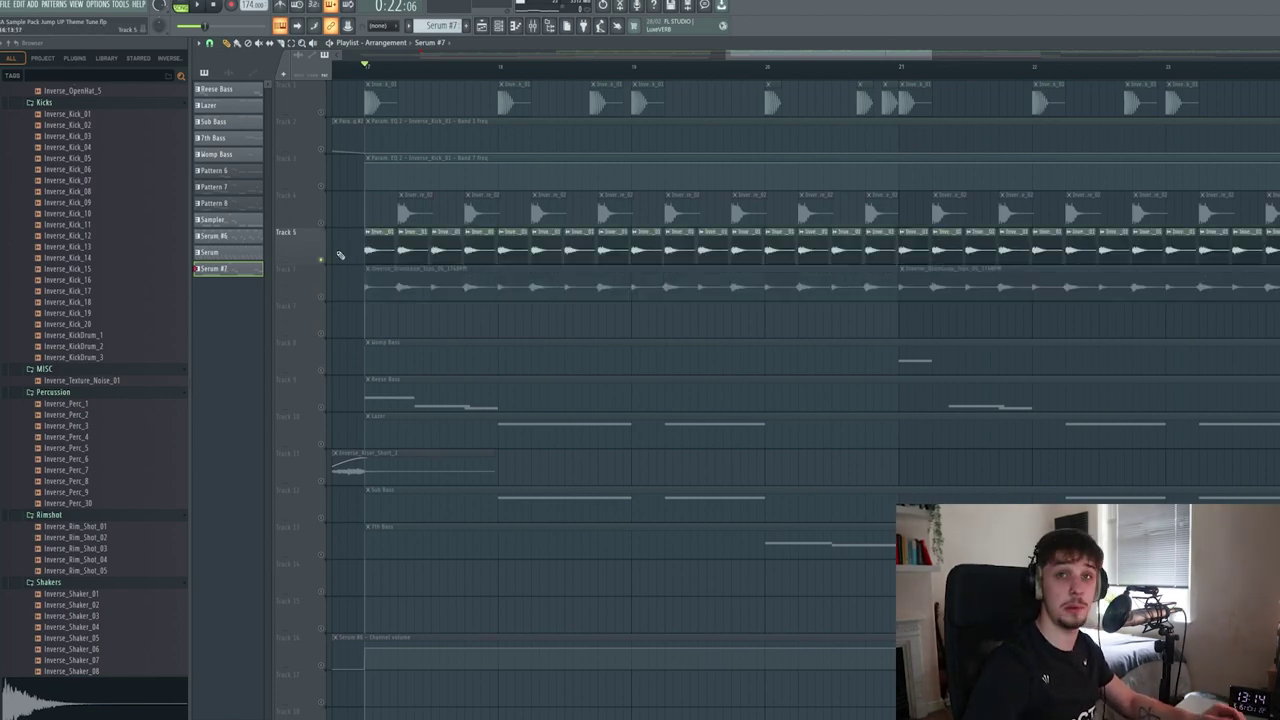
drag(545, 303, 565, 319)
scroll(508, 302, down, 3)
key(space)
Examine the placement of the alternate Inverse_Hat_01 clips on Track 5 against the snares and play them.
scroll(470, 292, up, 5)
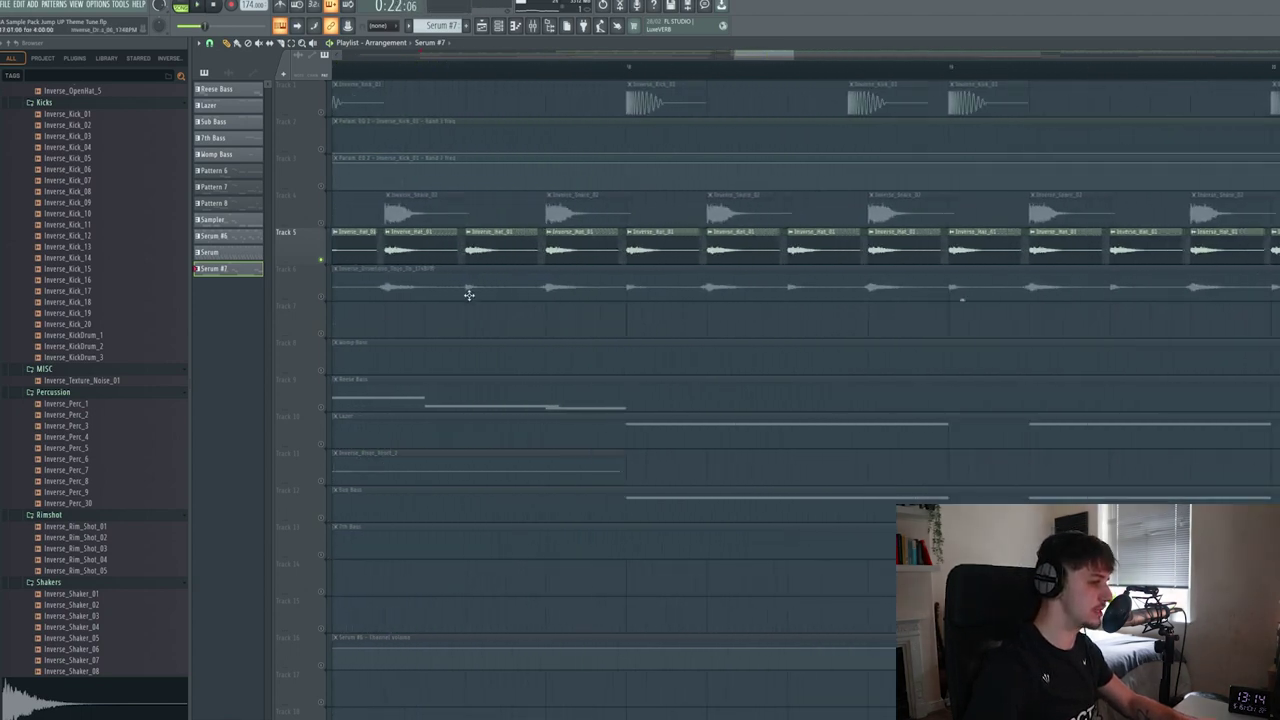
drag(378, 246, 402, 252)
scroll(634, 268, up, 3)
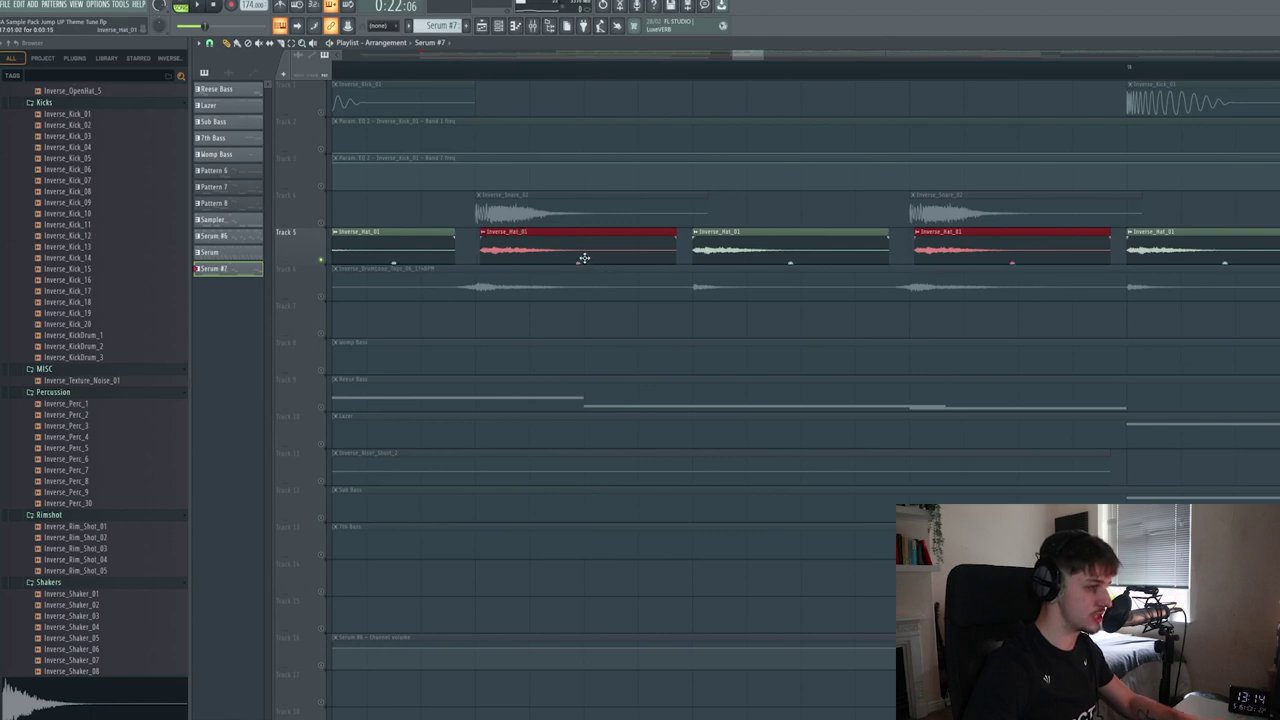
key(space)
scroll(595, 290, down, 3)
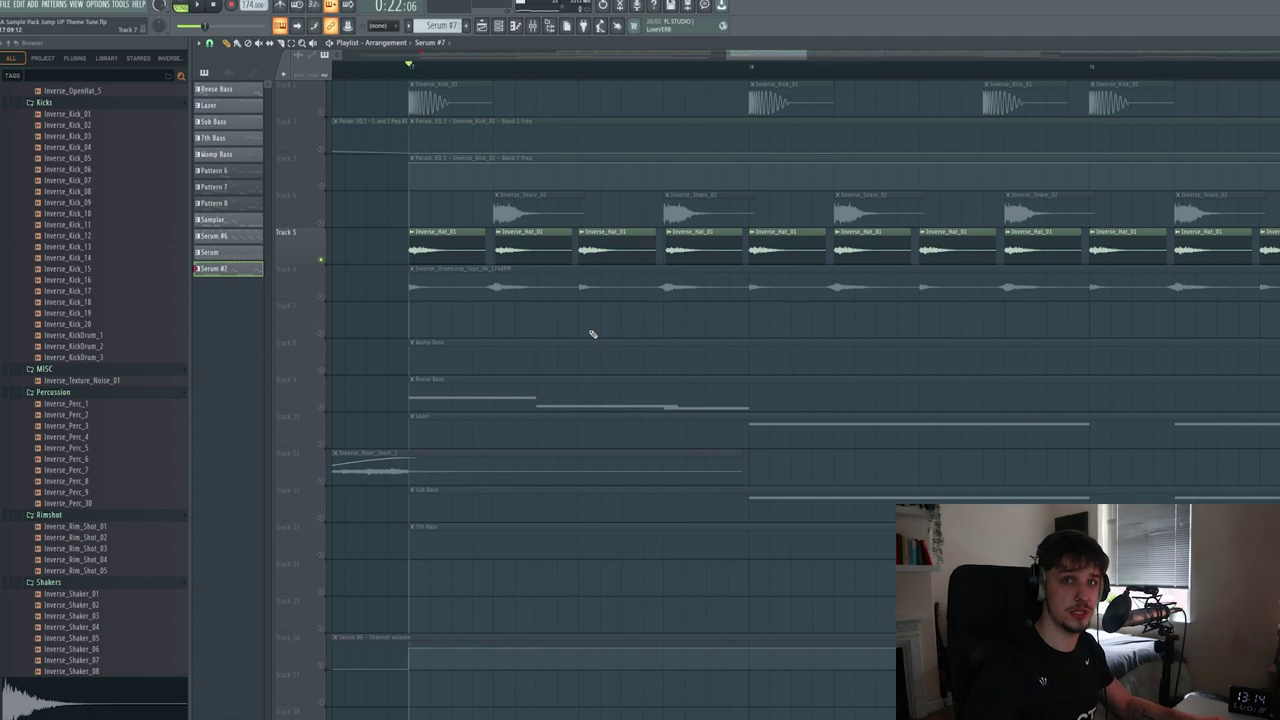
Add the top loop, snare and kick on Tracks 6, 4 and 1 to the hats and play the drop drums from bar 17.
scroll(586, 330, down, 3)
drag(580, 326, 523, 322)
click(321, 297)
click(321, 223)
click(321, 114)
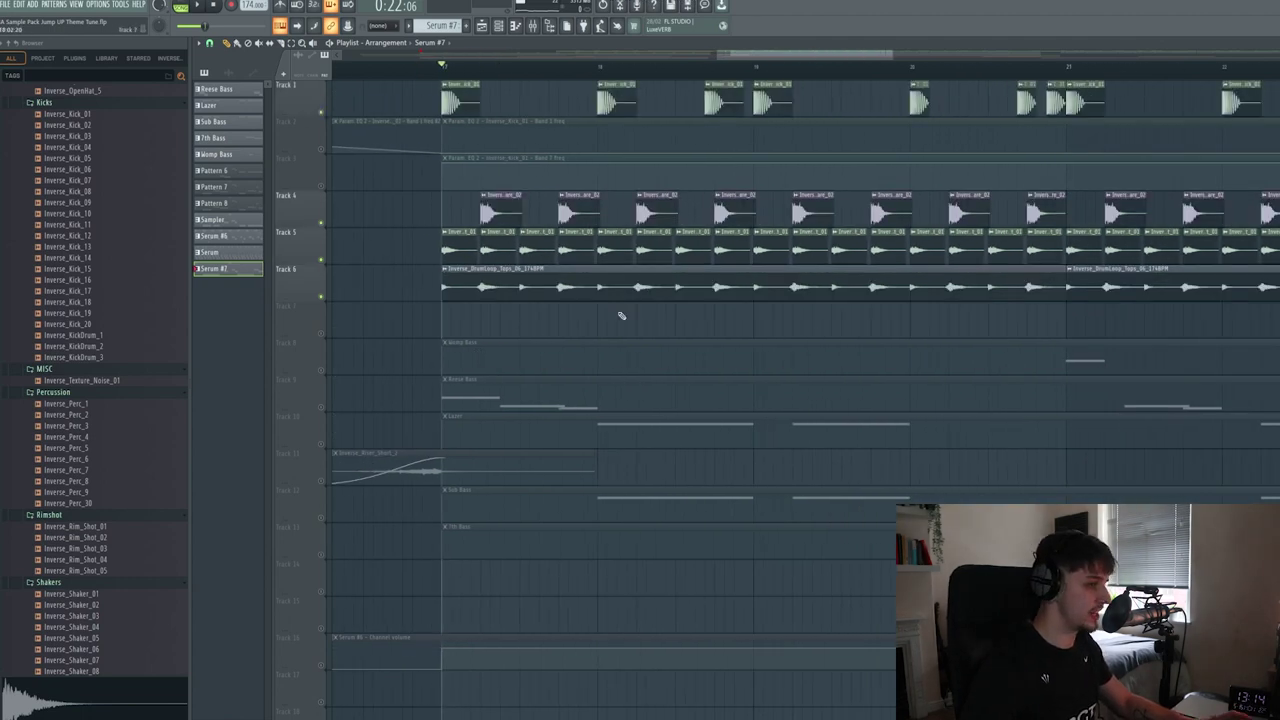
drag(631, 352, 664, 321)
scroll(650, 360, up, 1)
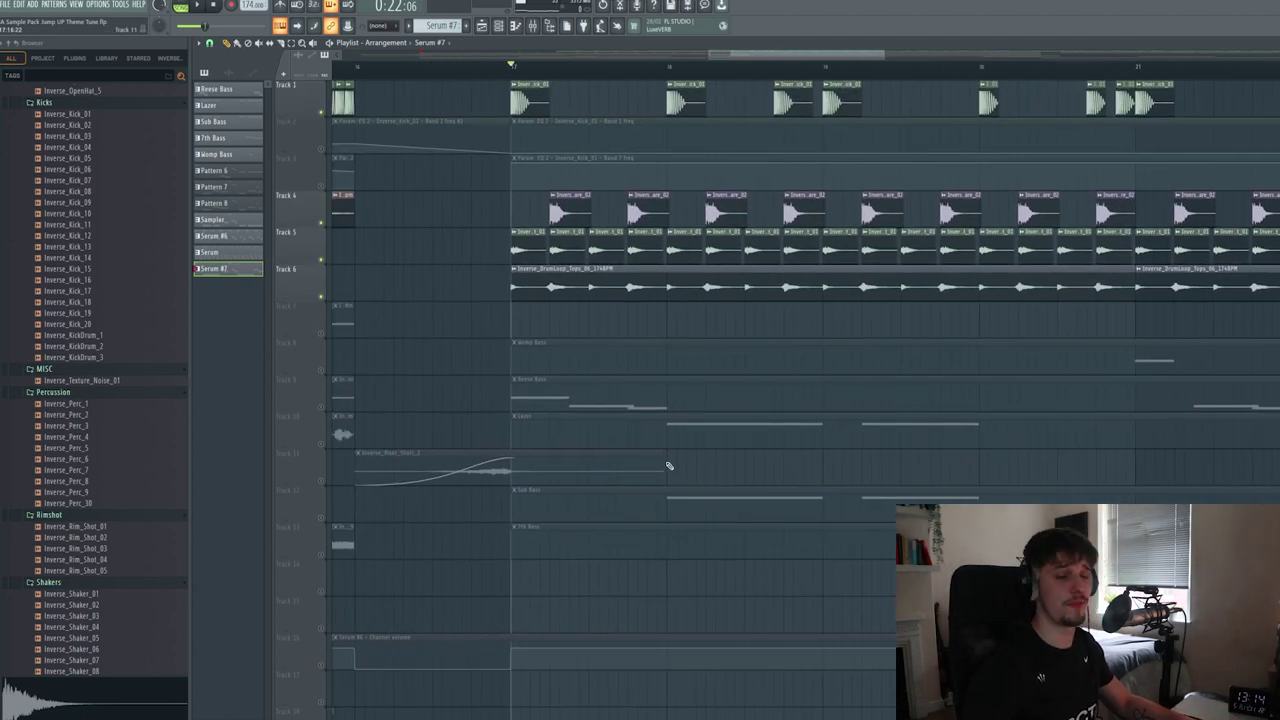
key(space)
drag(738, 469, 726, 425)
scroll(730, 442, down, 3)
key(space)
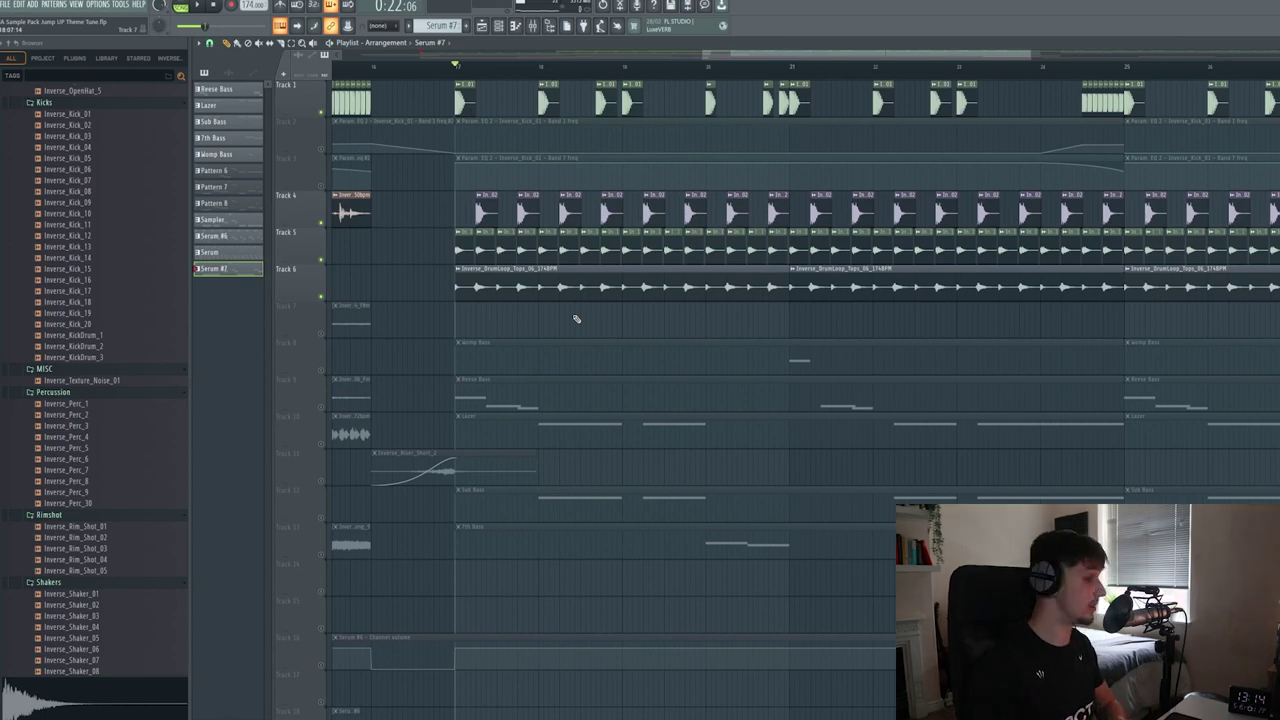
Solo the Reese Bass on Track 9.
scroll(450, 367, down, 1)
right_click(324, 407)
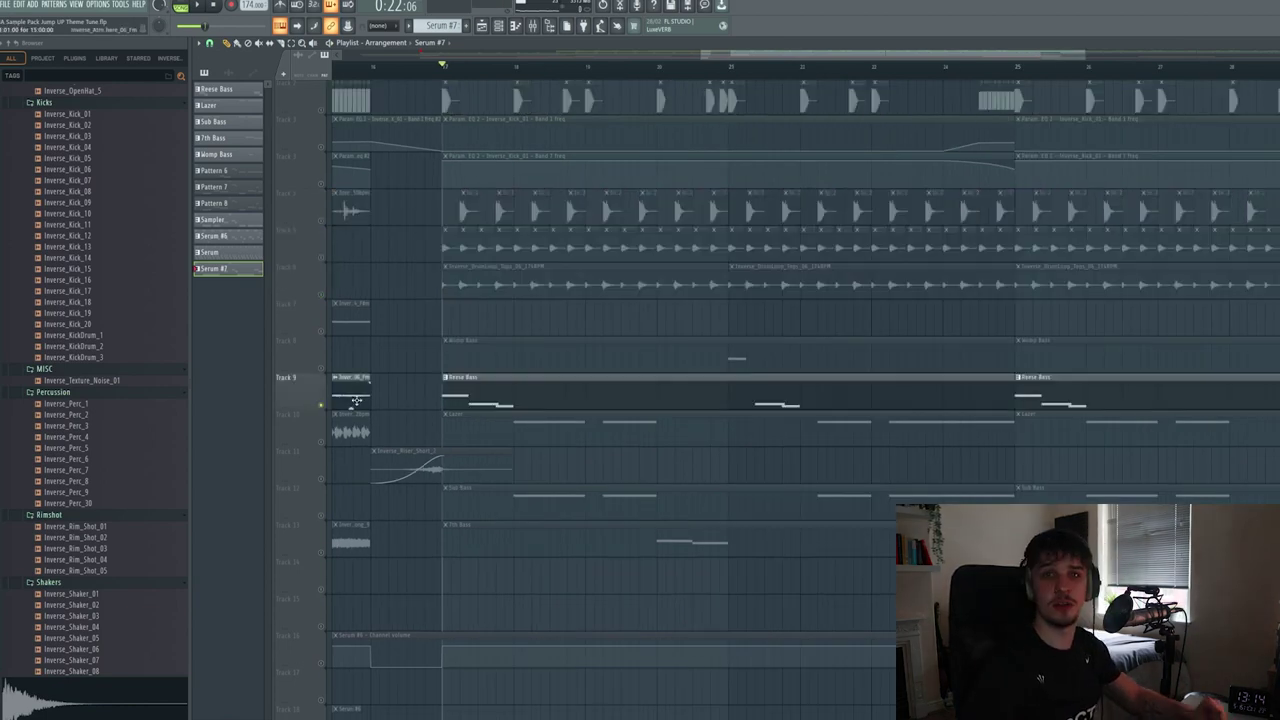
click(502, 30)
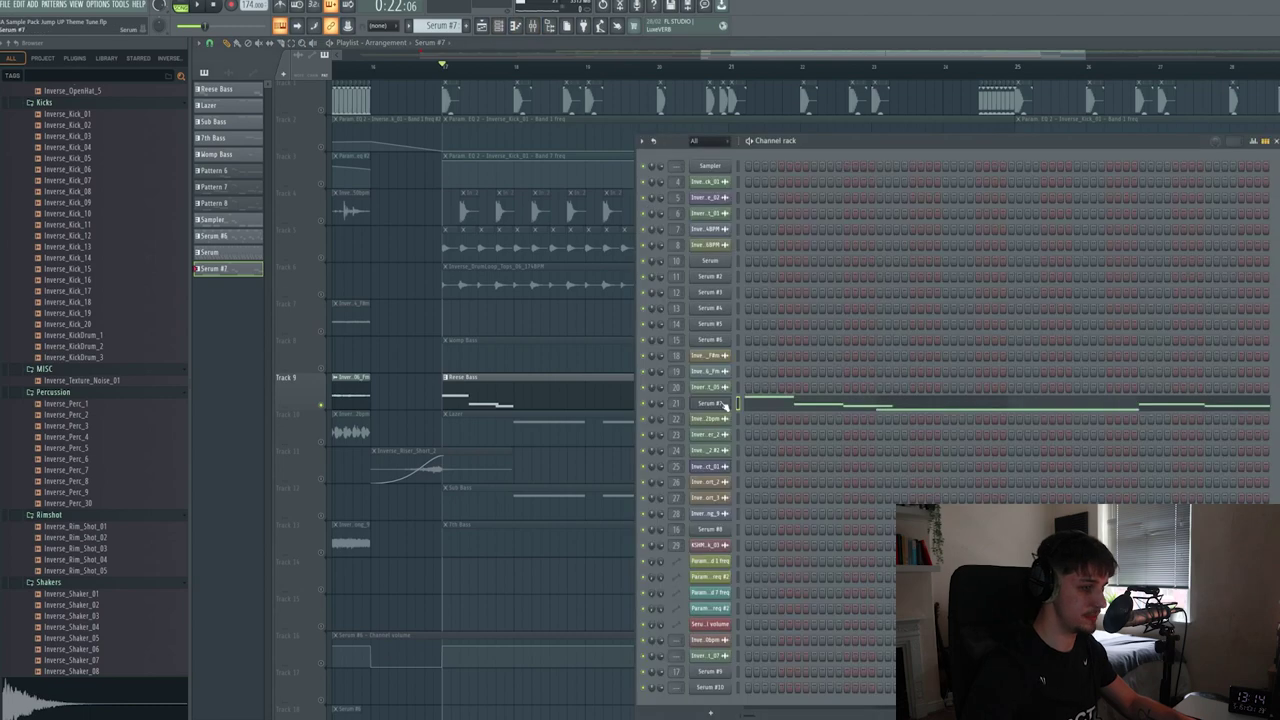
click(725, 406)
key(space)
click(603, 138)
key(space)
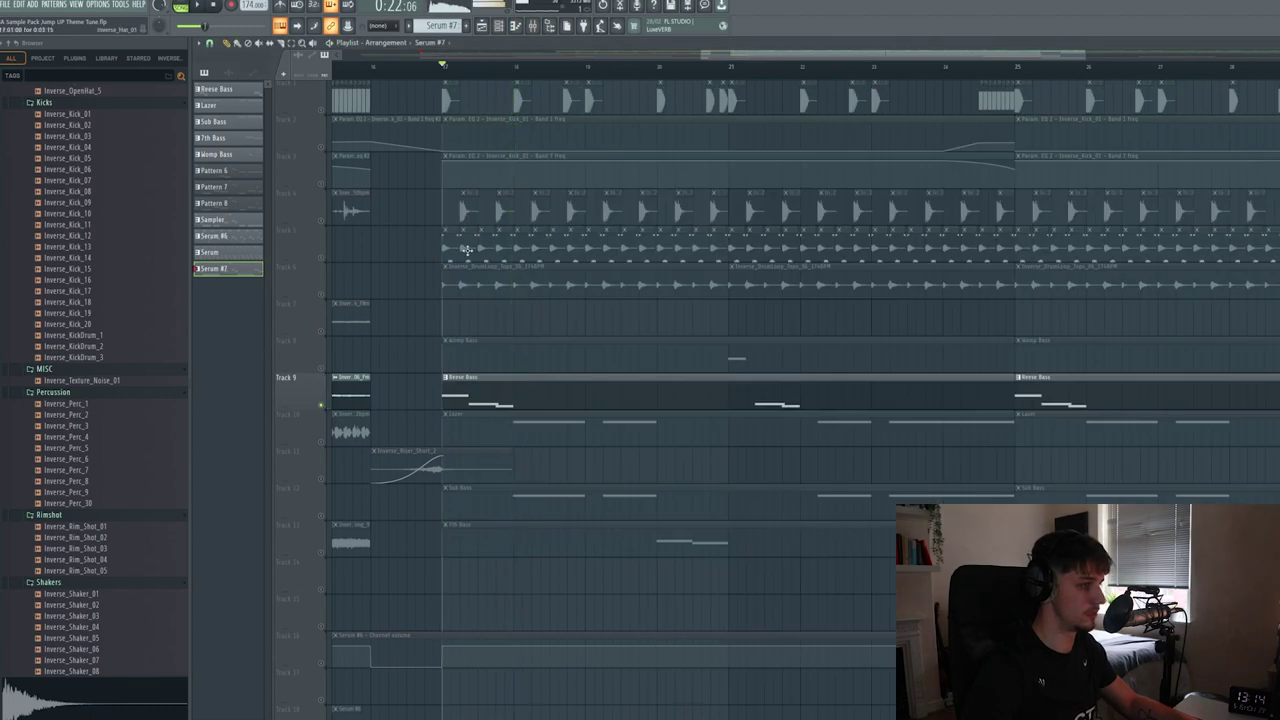
Open the Reese Bass Serum instrument with its effects, and inspect the Decapitator settings.
key(F6)
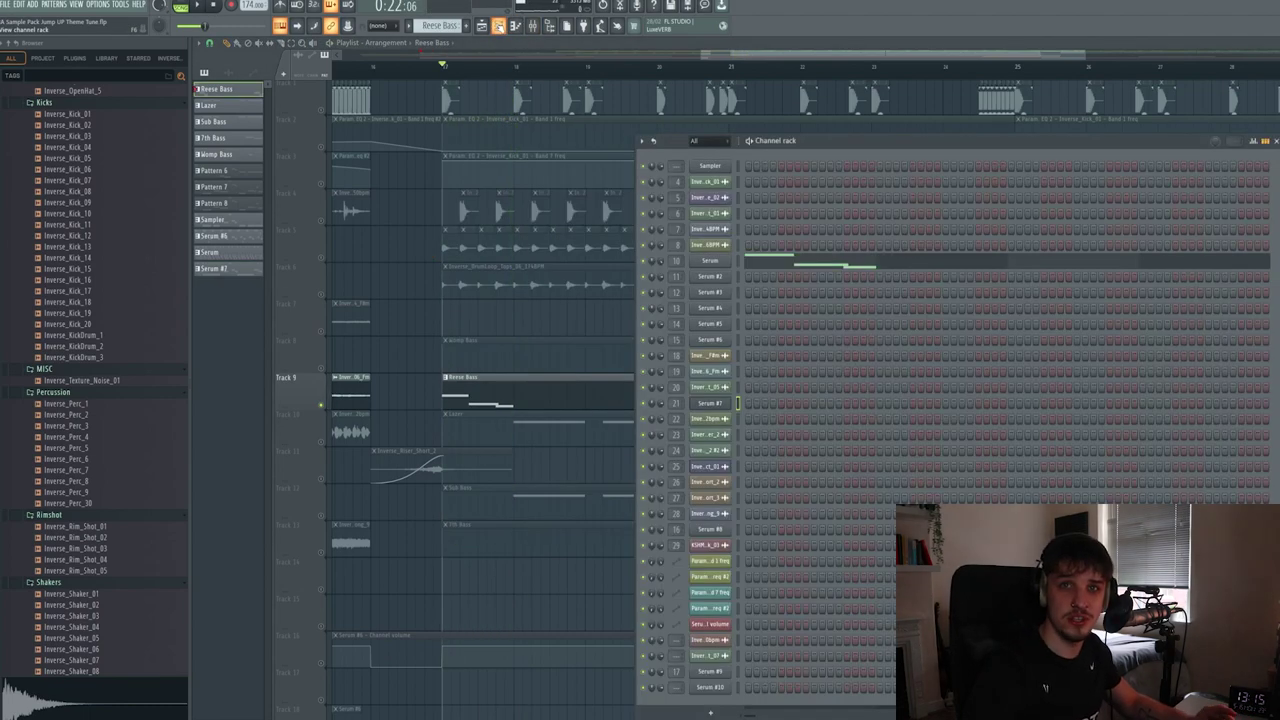
click(712, 261)
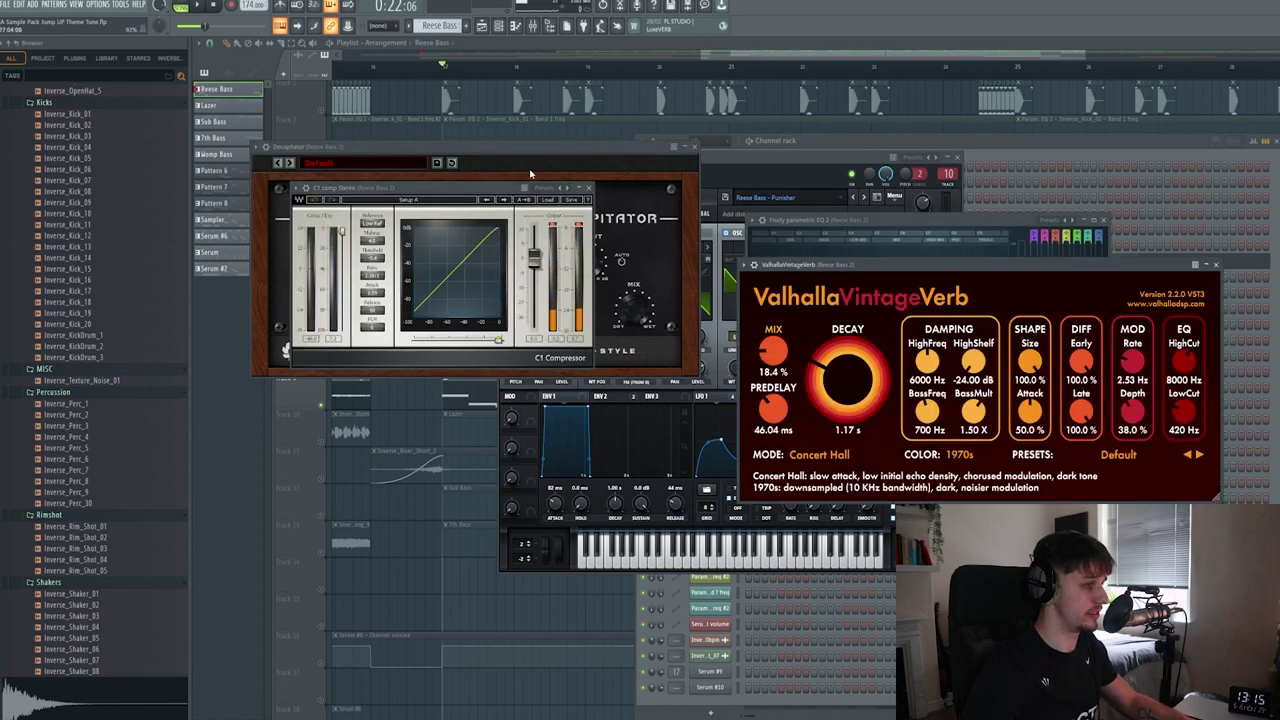
drag(484, 194, 466, 431)
drag(502, 158, 587, 186)
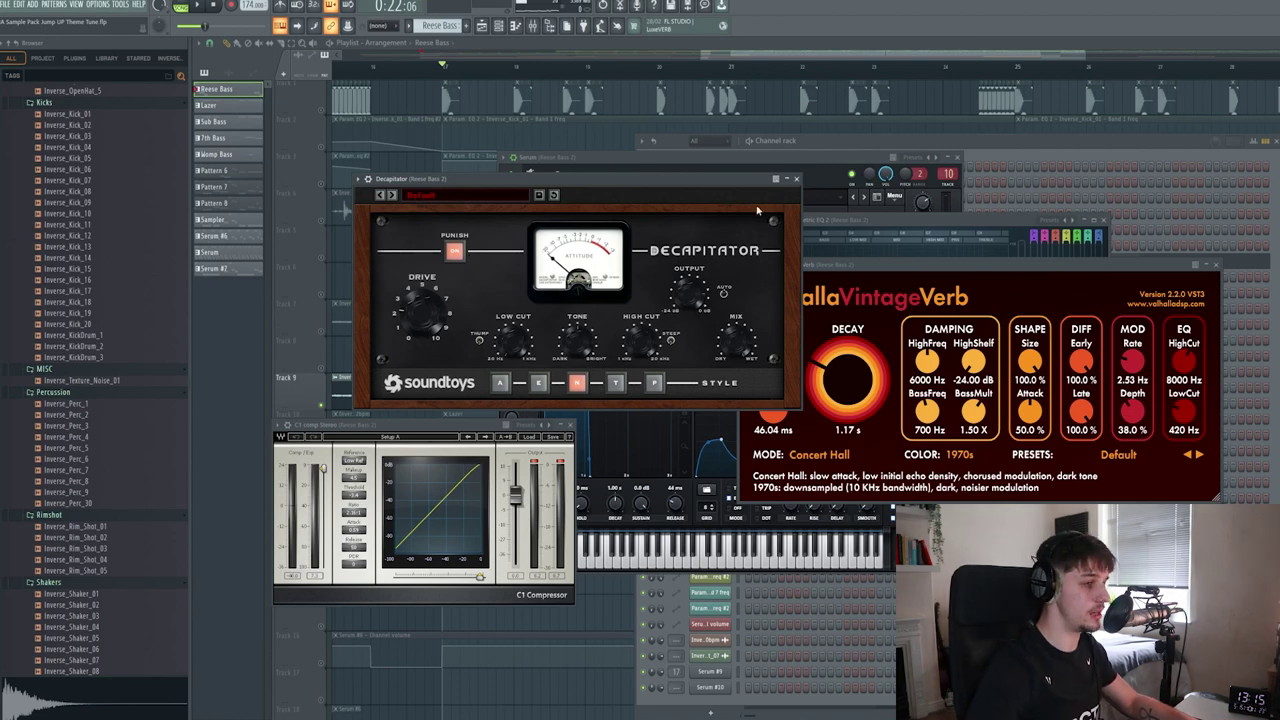
click(796, 179)
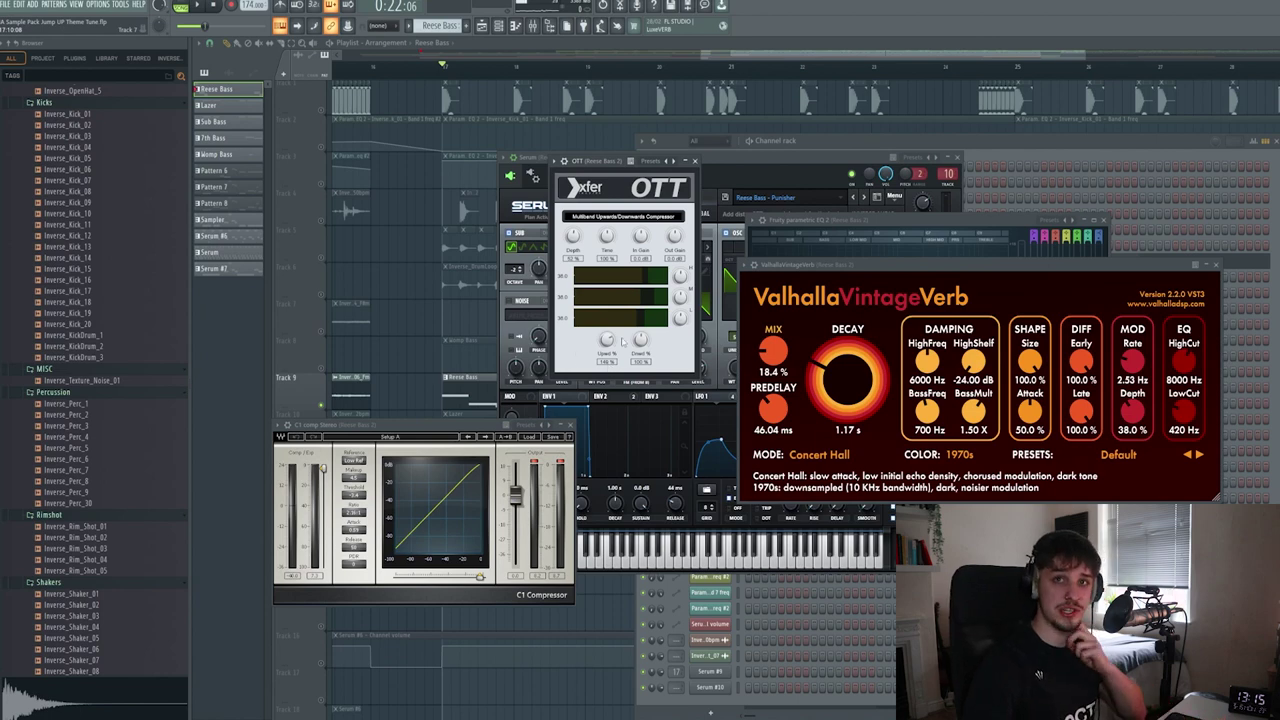
Review the Reese Bass's OTT, Fruity parametric EQ 2, C1 Compressor and ValhallaVintageVerb settings, closing each plugin window.
click(695, 161)
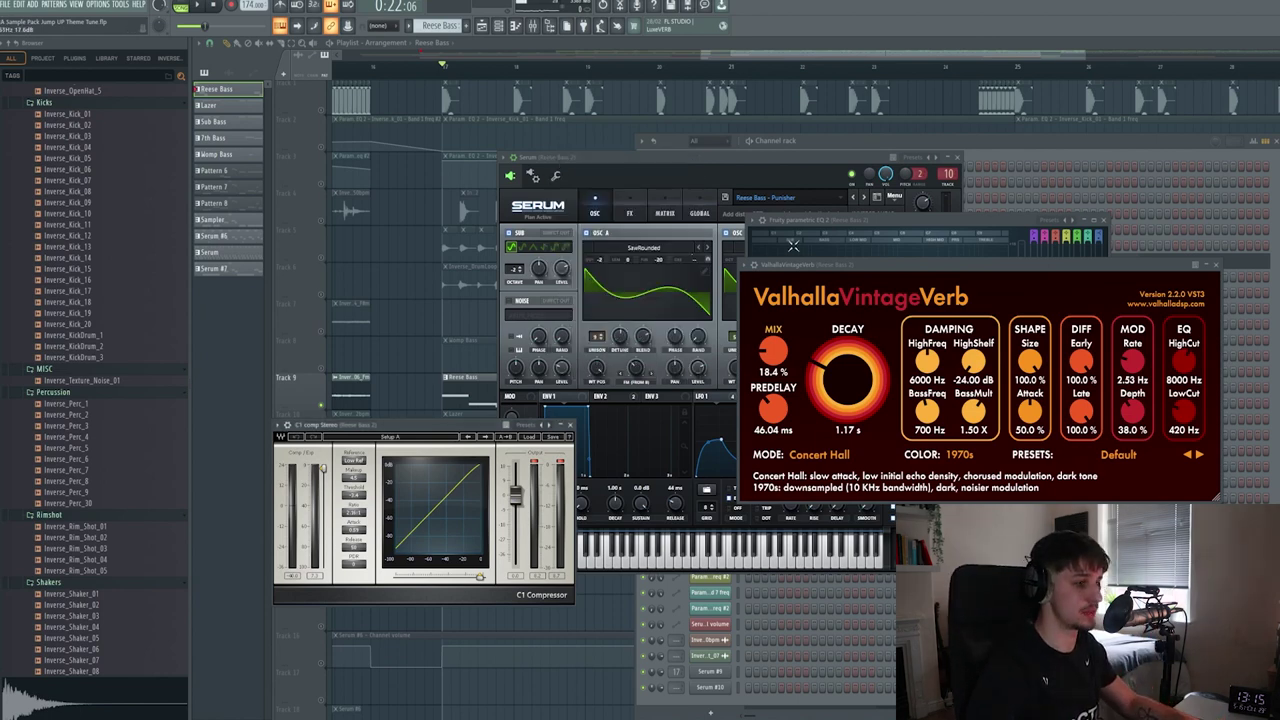
drag(828, 222, 561, 183)
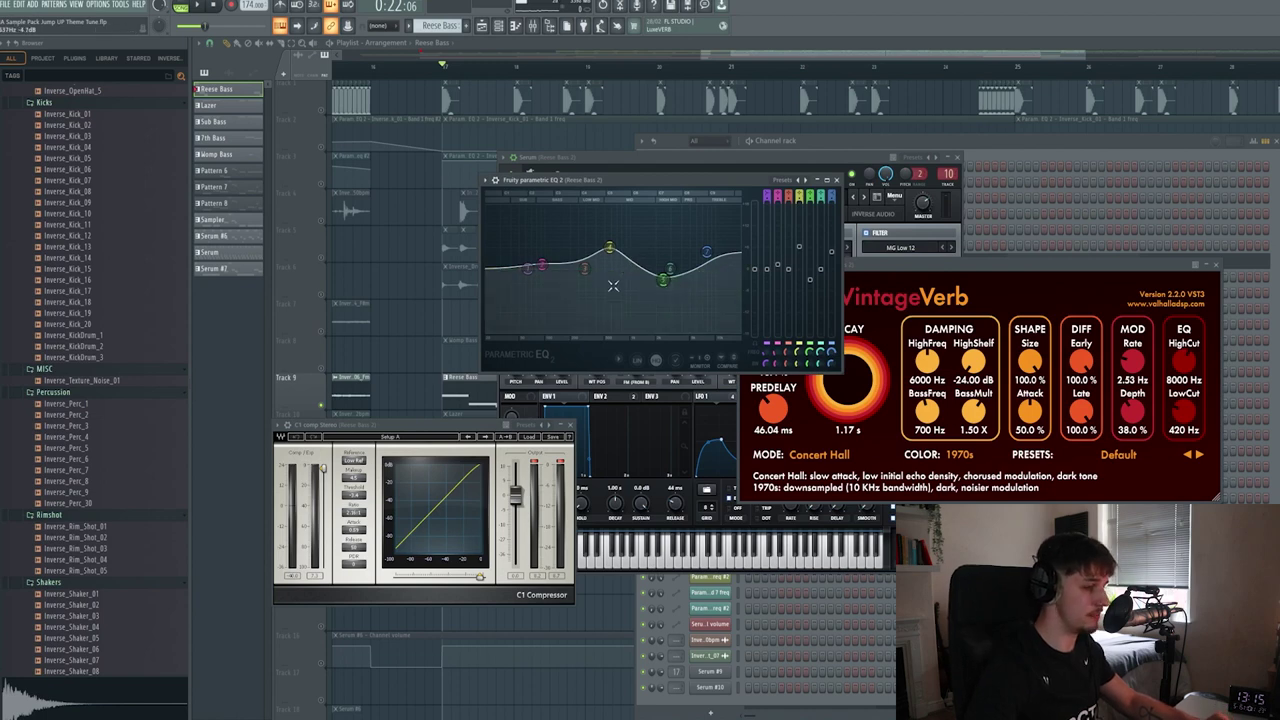
click(837, 180)
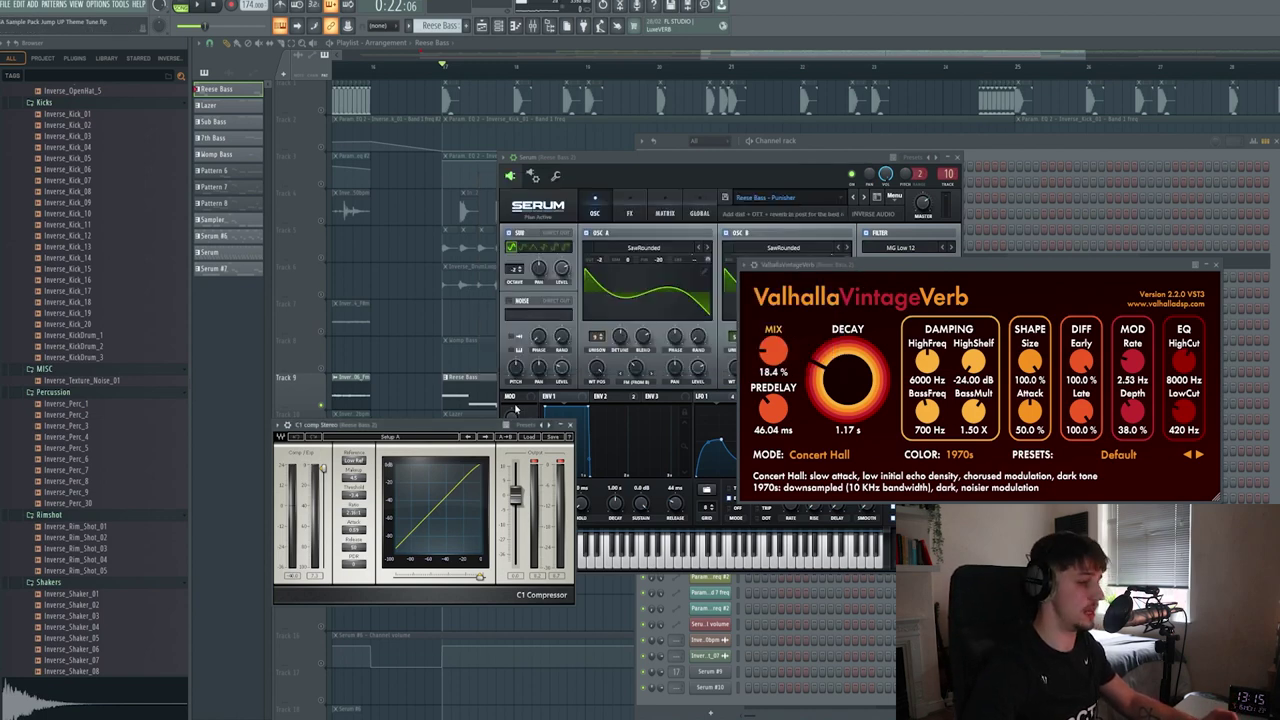
drag(477, 427, 680, 228)
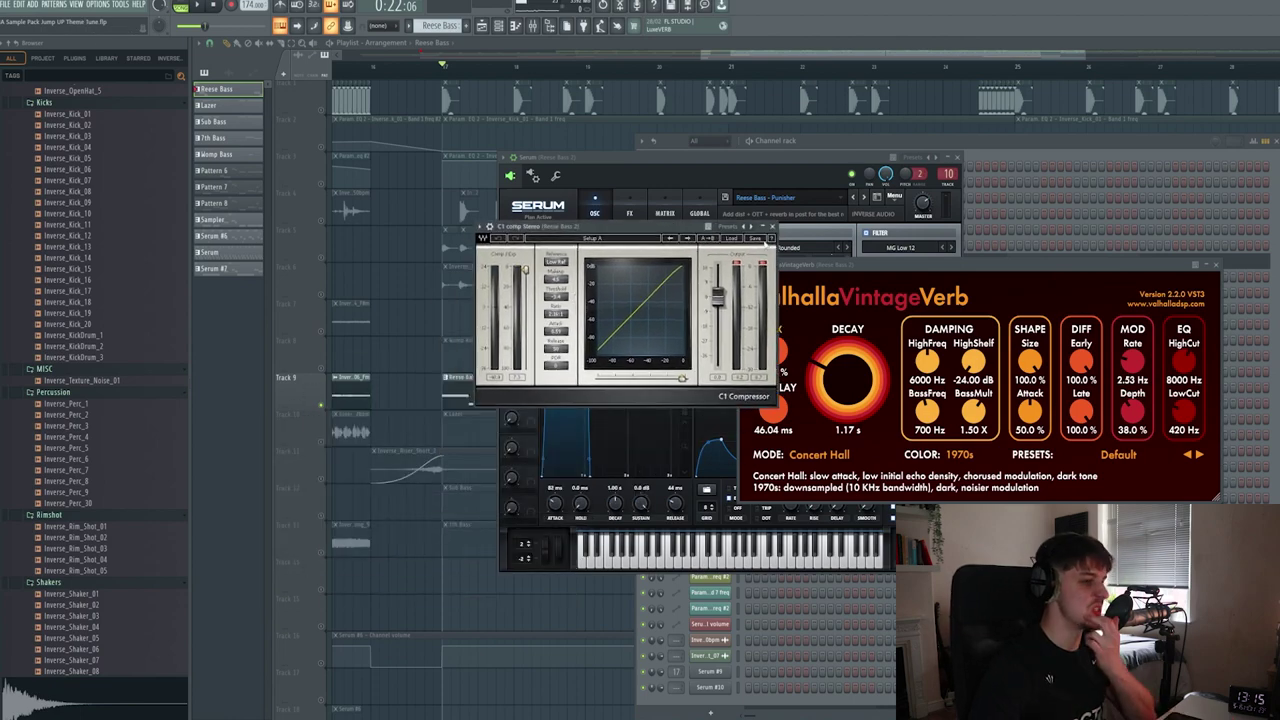
click(773, 228)
drag(1061, 267, 804, 247)
click(958, 247)
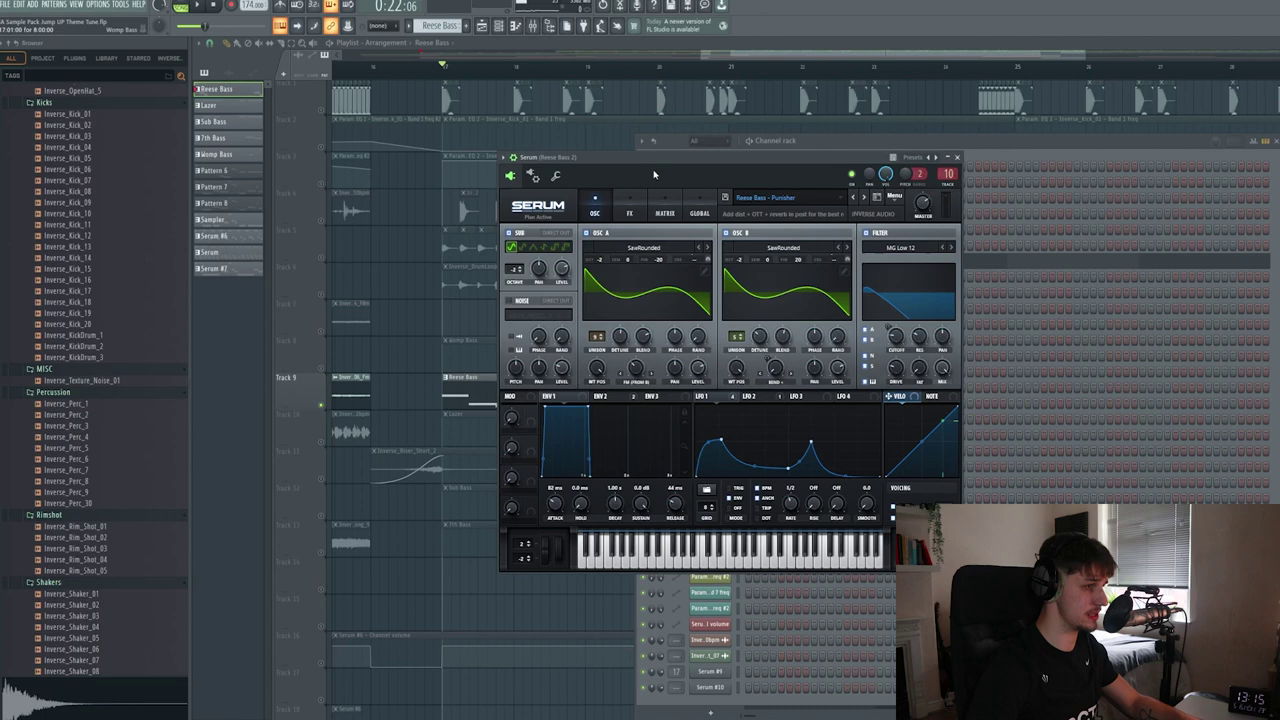
Play the soloed Reese Bass from bar 17 with its Serum Punisher patch in view.
drag(654, 175, 834, 163)
key(space)
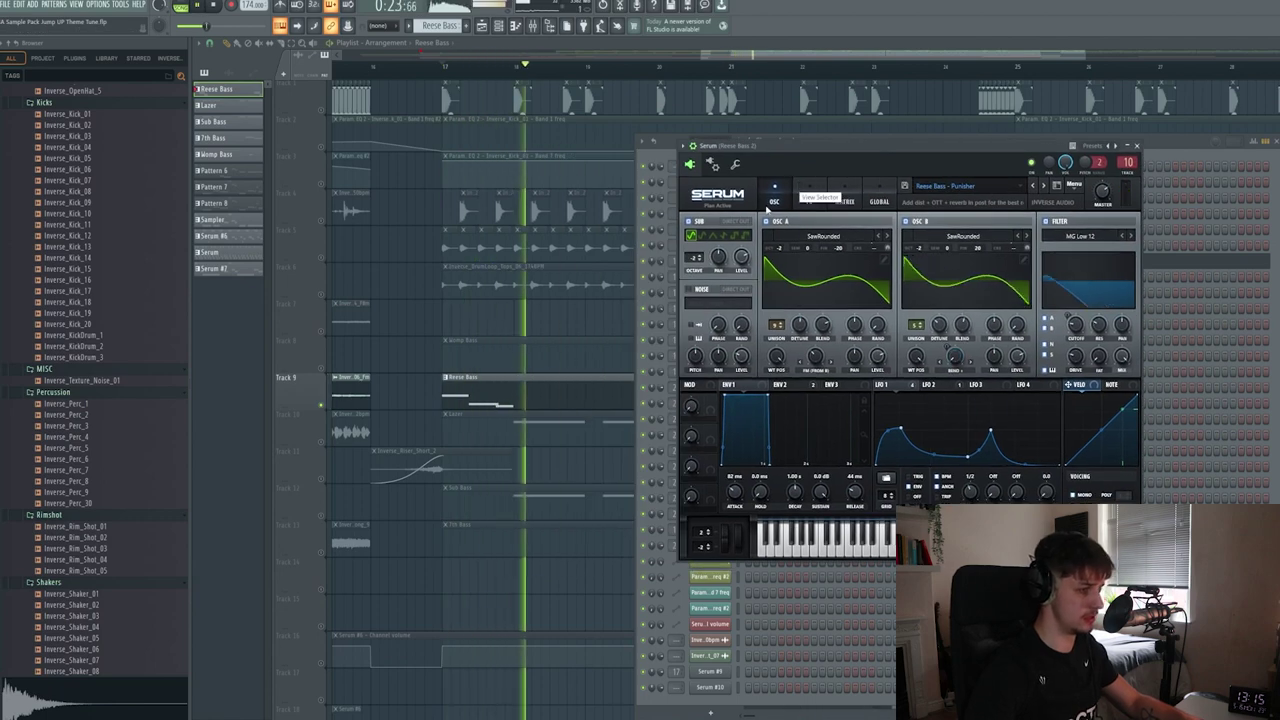
right_click(417, 314)
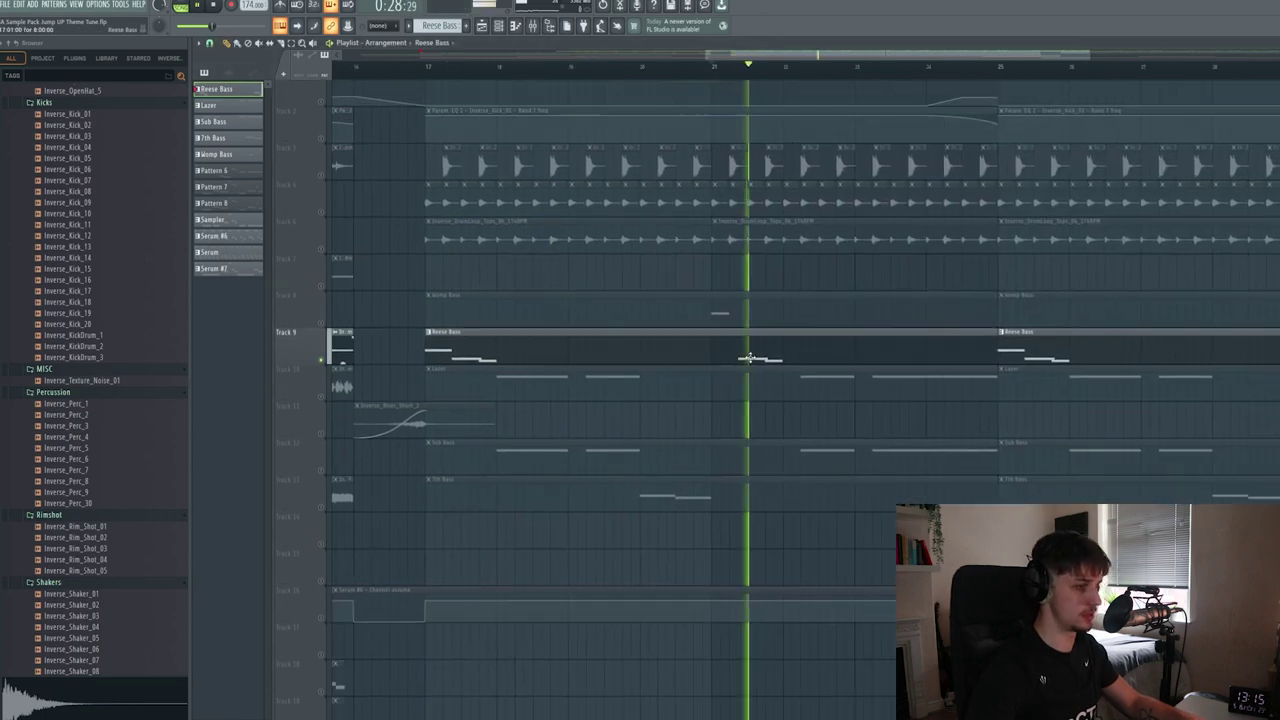
Open the Reese Bass pattern in the piano roll, examine its notes, and return to the playlist.
double_click(700, 358)
scroll(539, 319, left, 5)
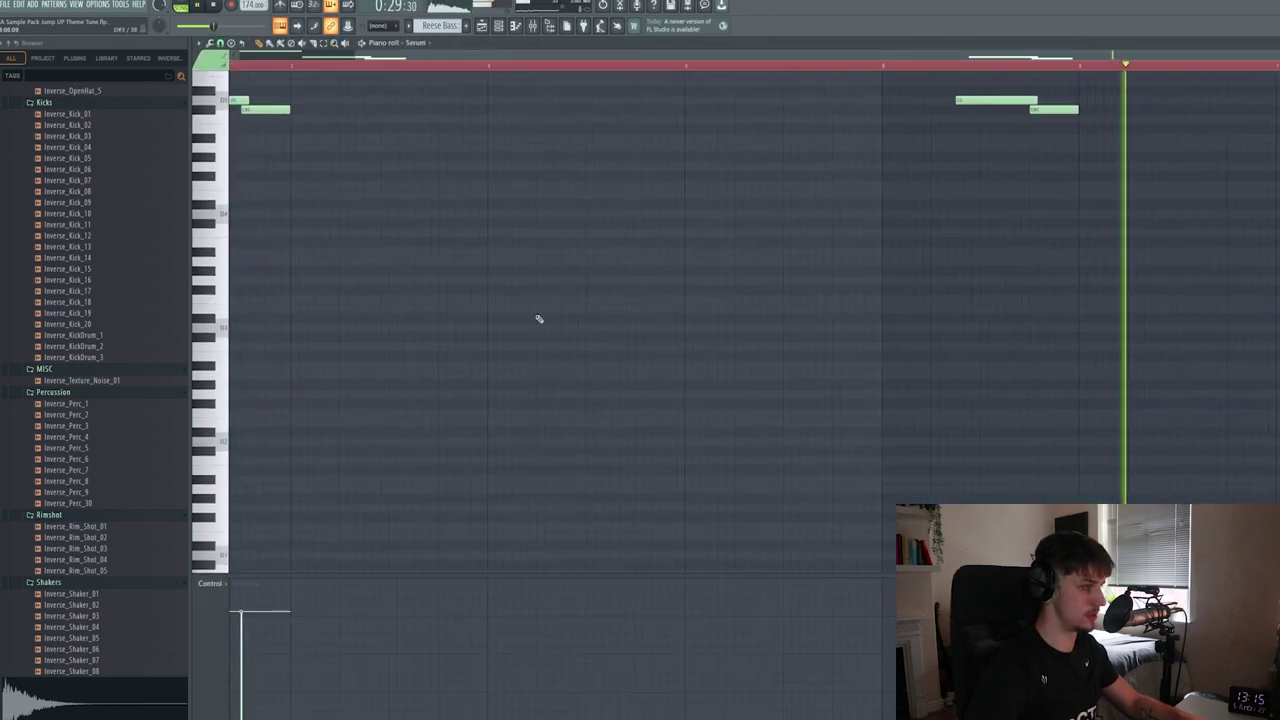
scroll(539, 319, down, 1)
scroll(539, 319, up, 4)
key(space)
right_click(468, 67)
click(482, 26)
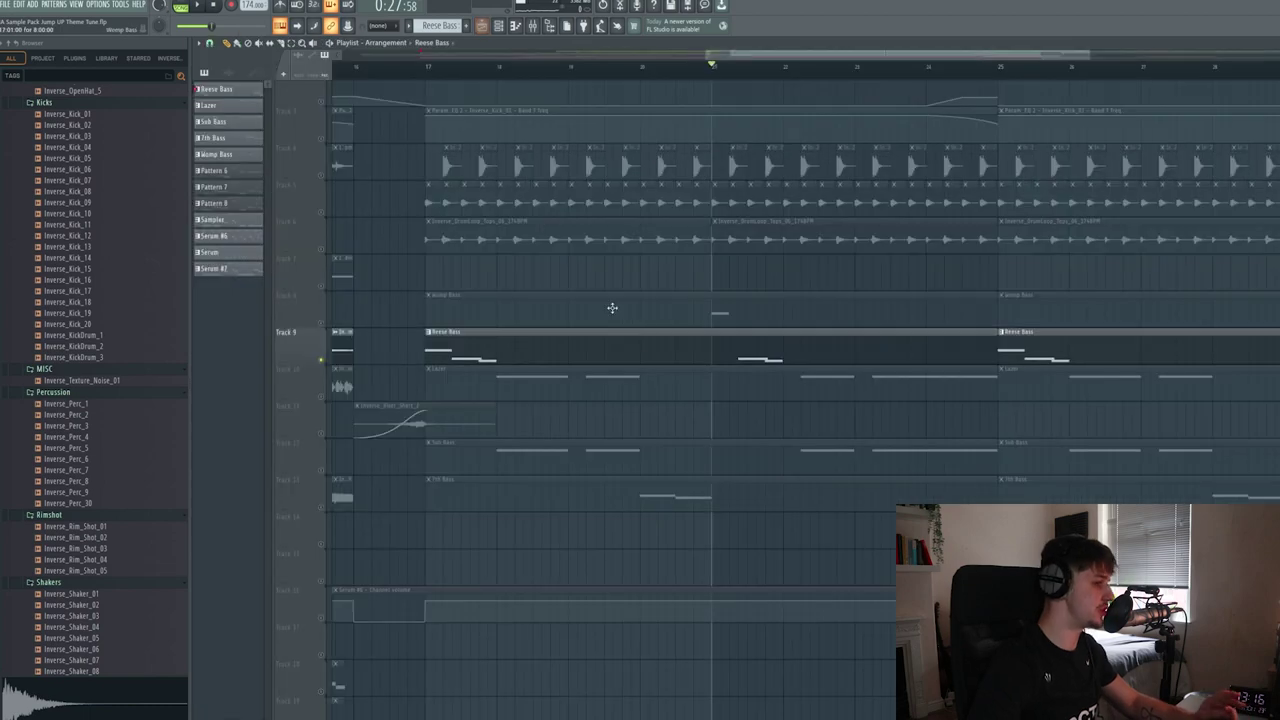
Solo the Lazer on Track 10 and play it from bar 17.
scroll(594, 277, down, 1)
click(429, 63)
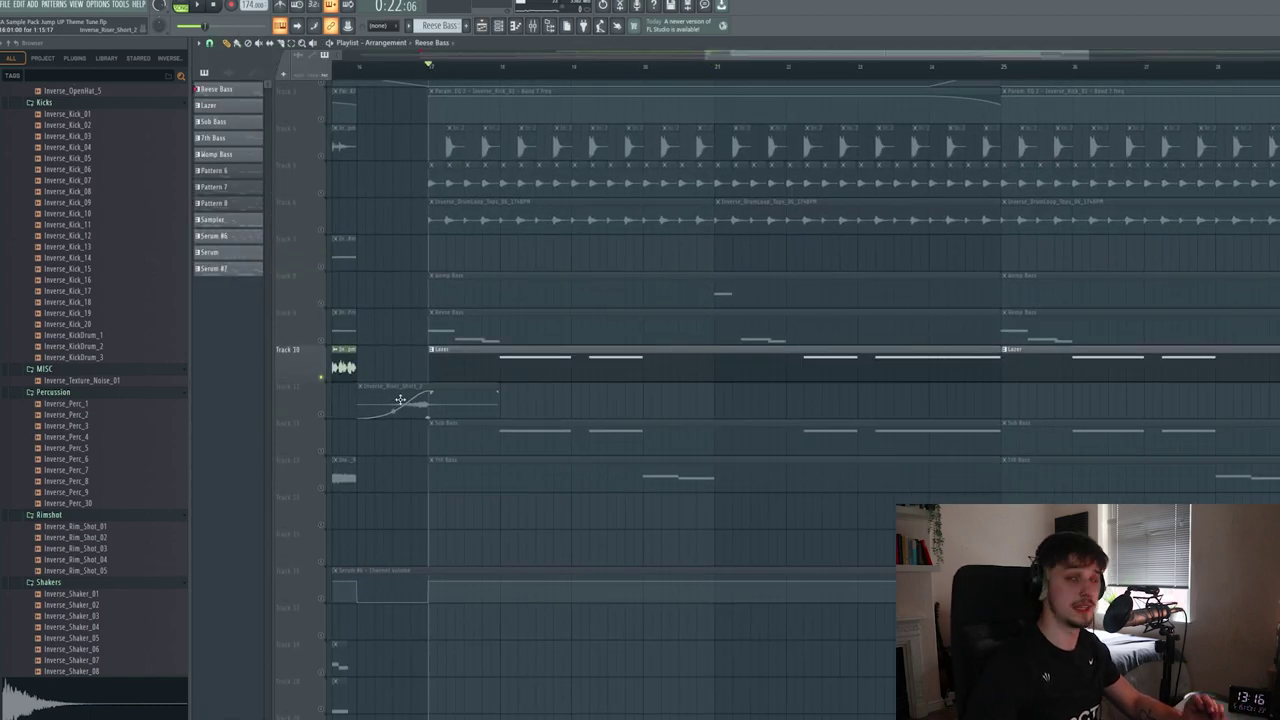
key(space)
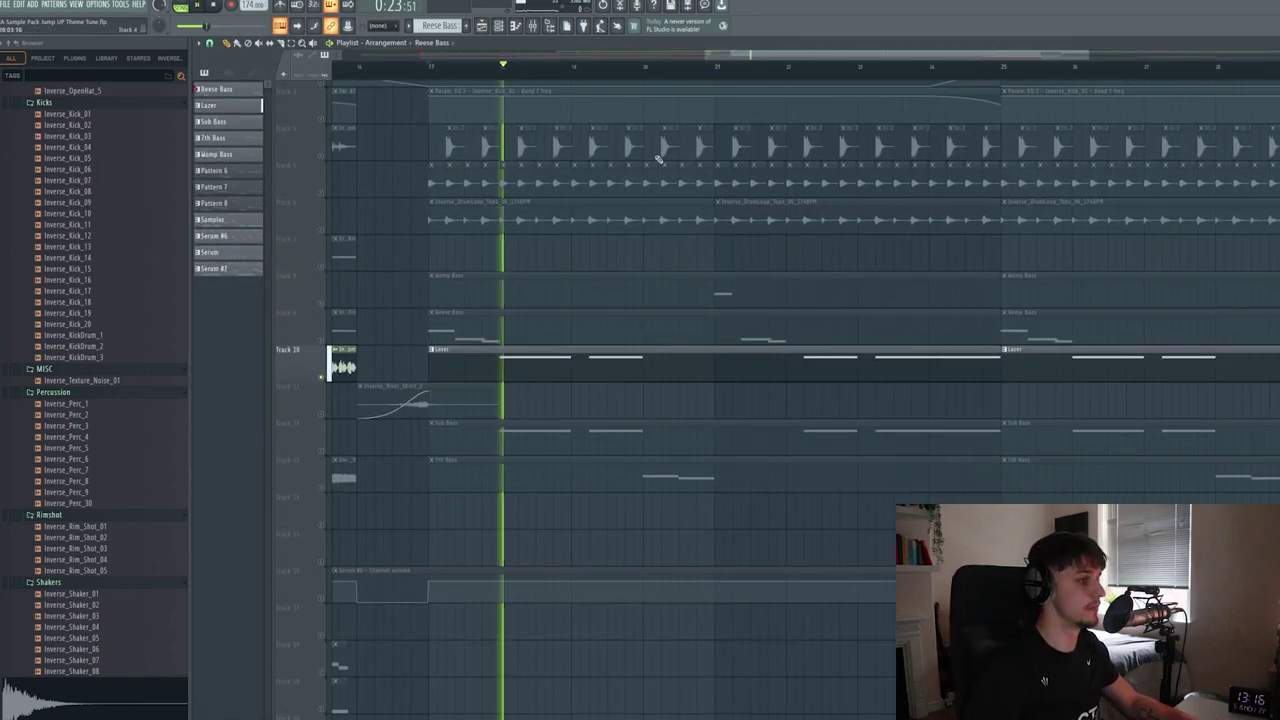
Select the Lazer pattern and open its Serum #4 instrument from the channel rack.
key(F6)
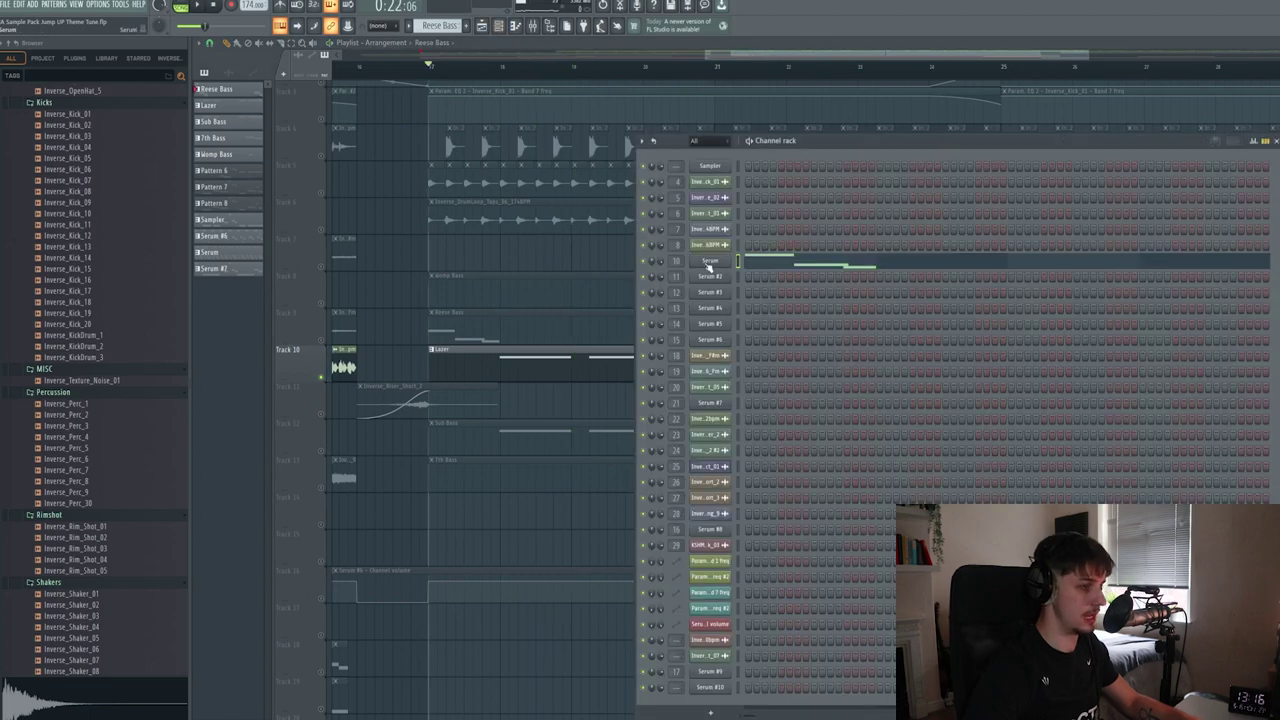
click(489, 374)
click(503, 29)
click(502, 27)
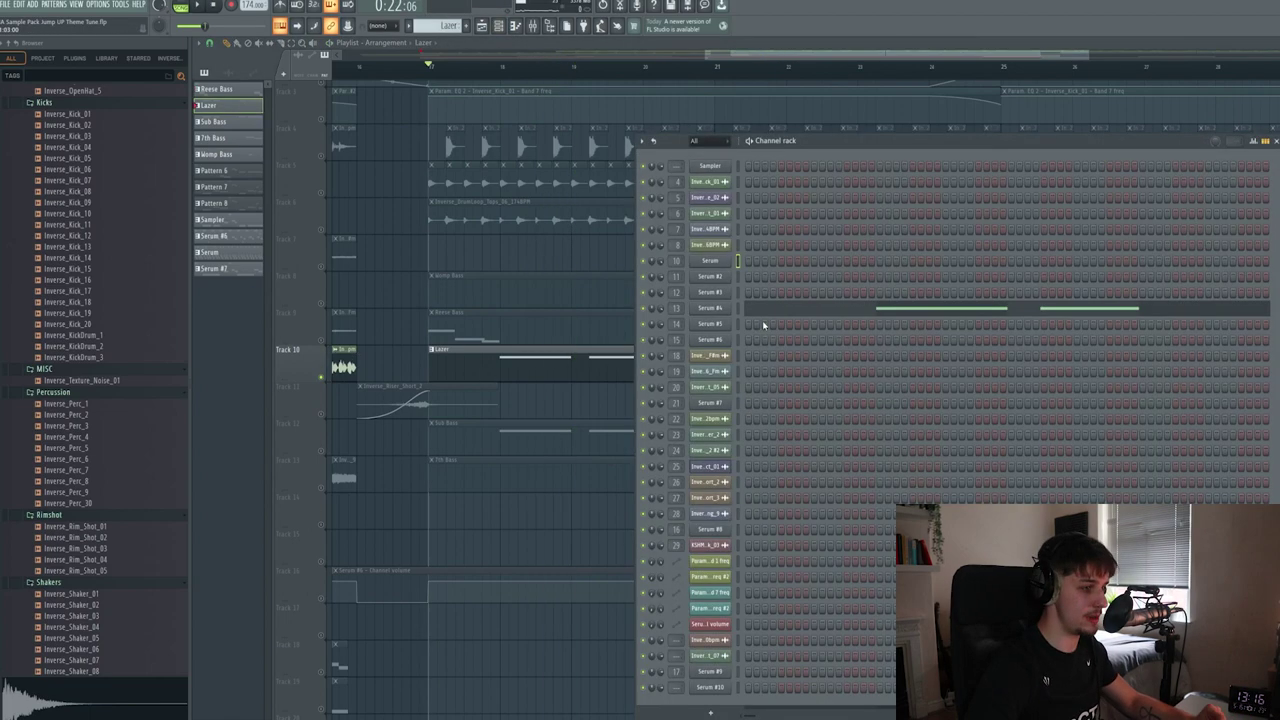
click(720, 310)
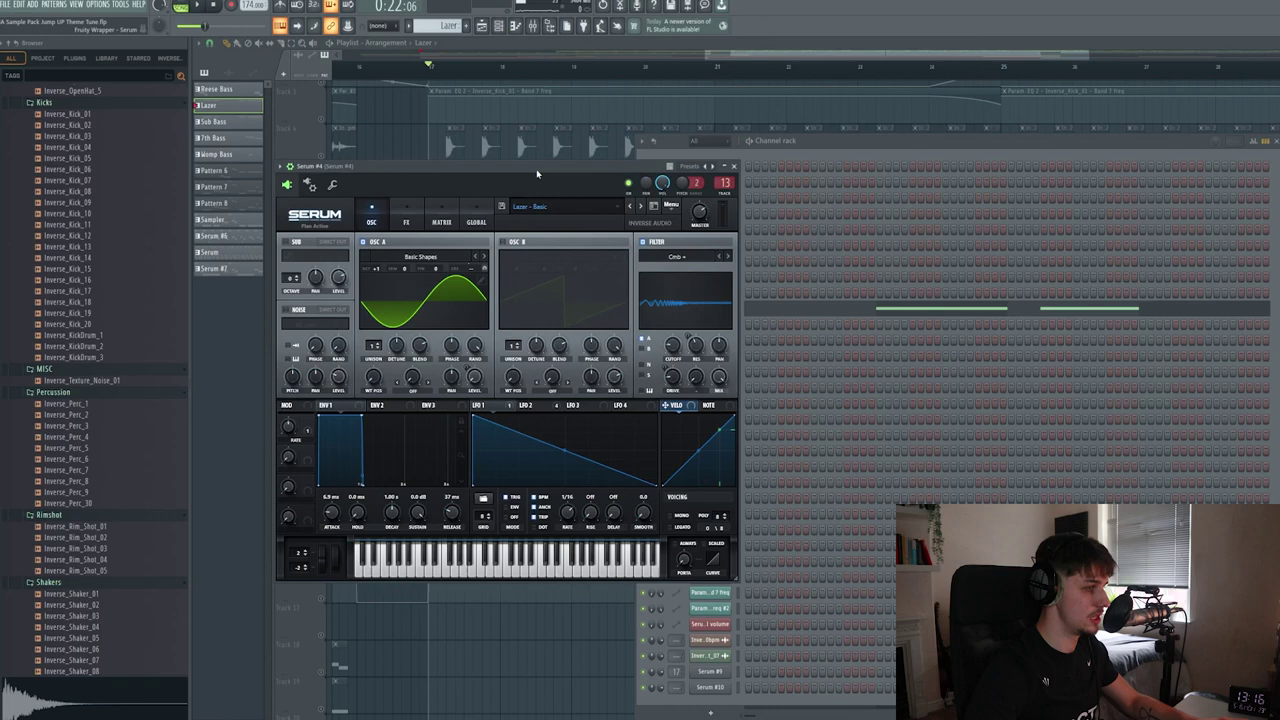
drag(537, 174, 585, 148)
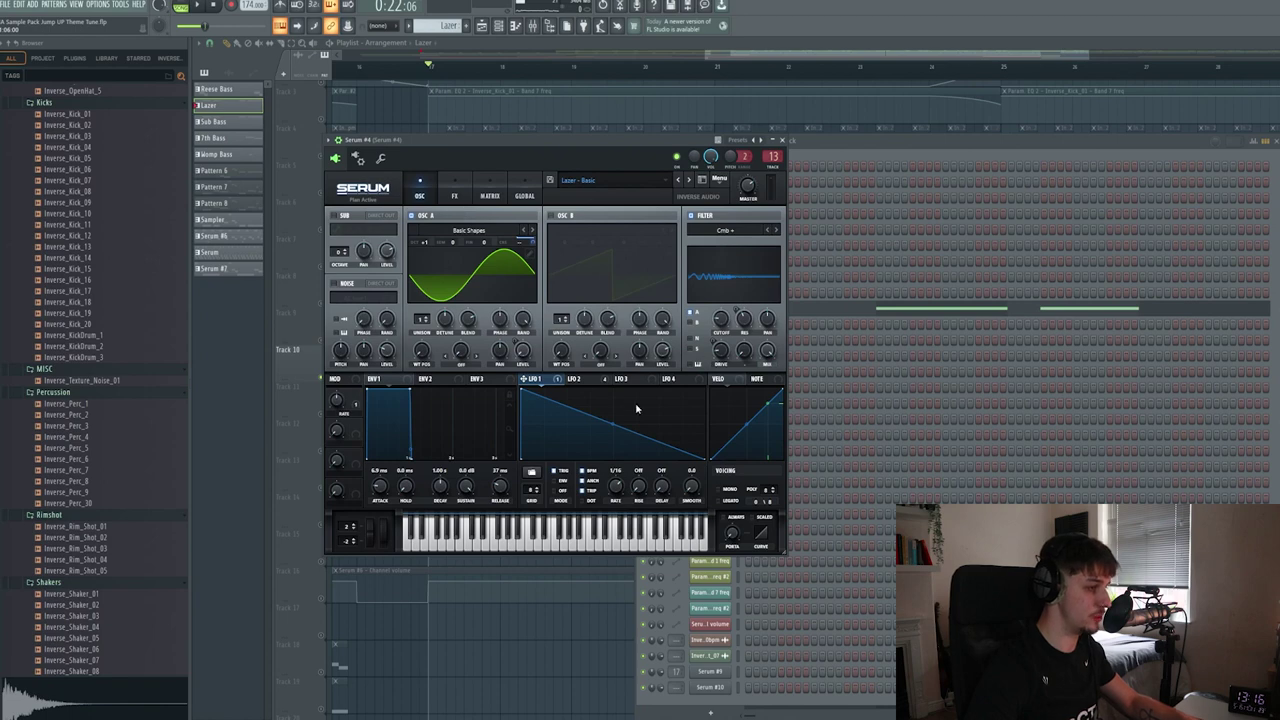
Try LFO 1's rate at 1/2 in the Lazer's Serum patch while auditioning notes.
key(q)
mouse_move(615, 491)
mouse_down()
mouse_move(615, 480)
mouse_move(618, 502)
mouse_up()
key(q)
key(q)
key(q)
key(q)
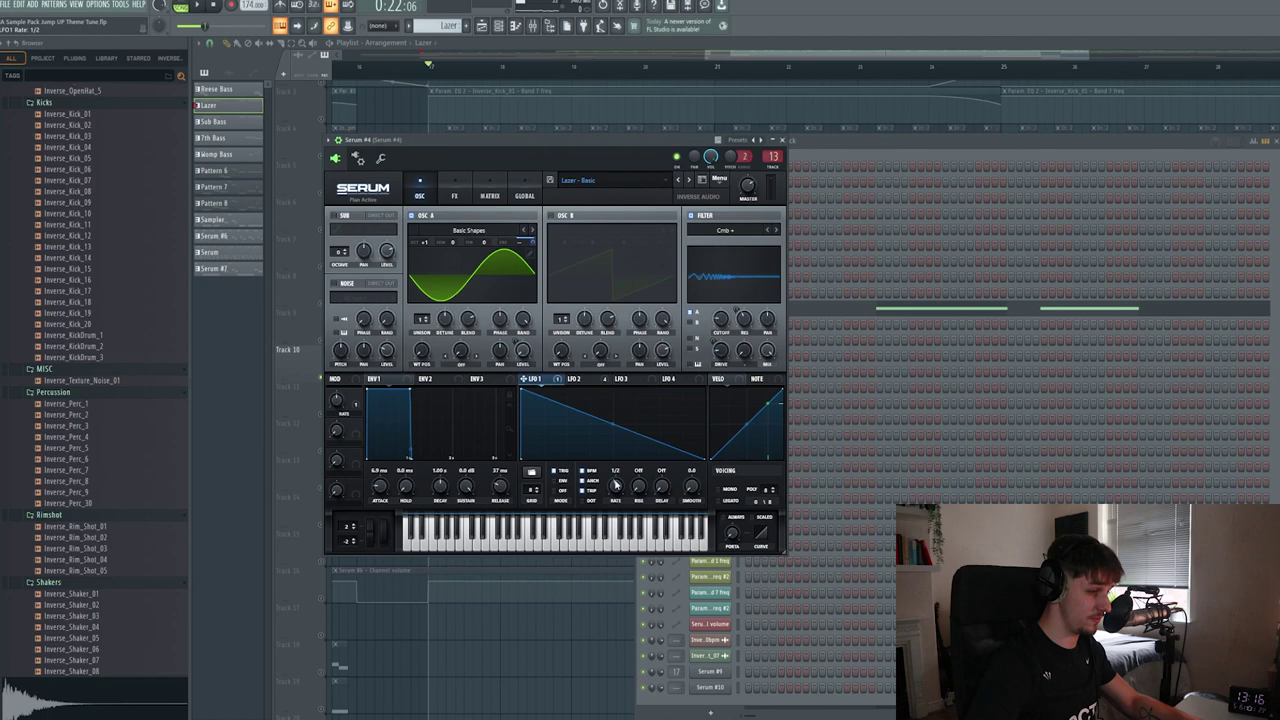
key(z)
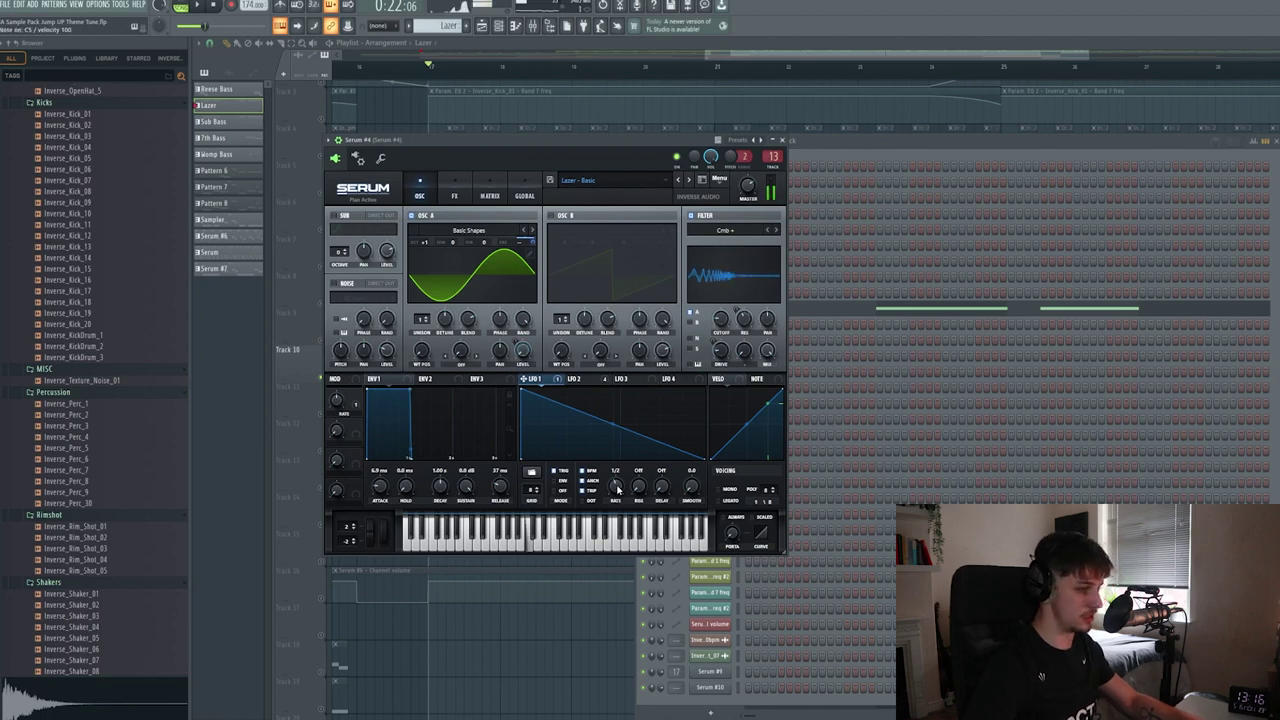
Step LFO 1's rate through 1/8 back to 1/16, auditioning a note and playing the soloed Lazer.
scroll(617, 488, down, 2)
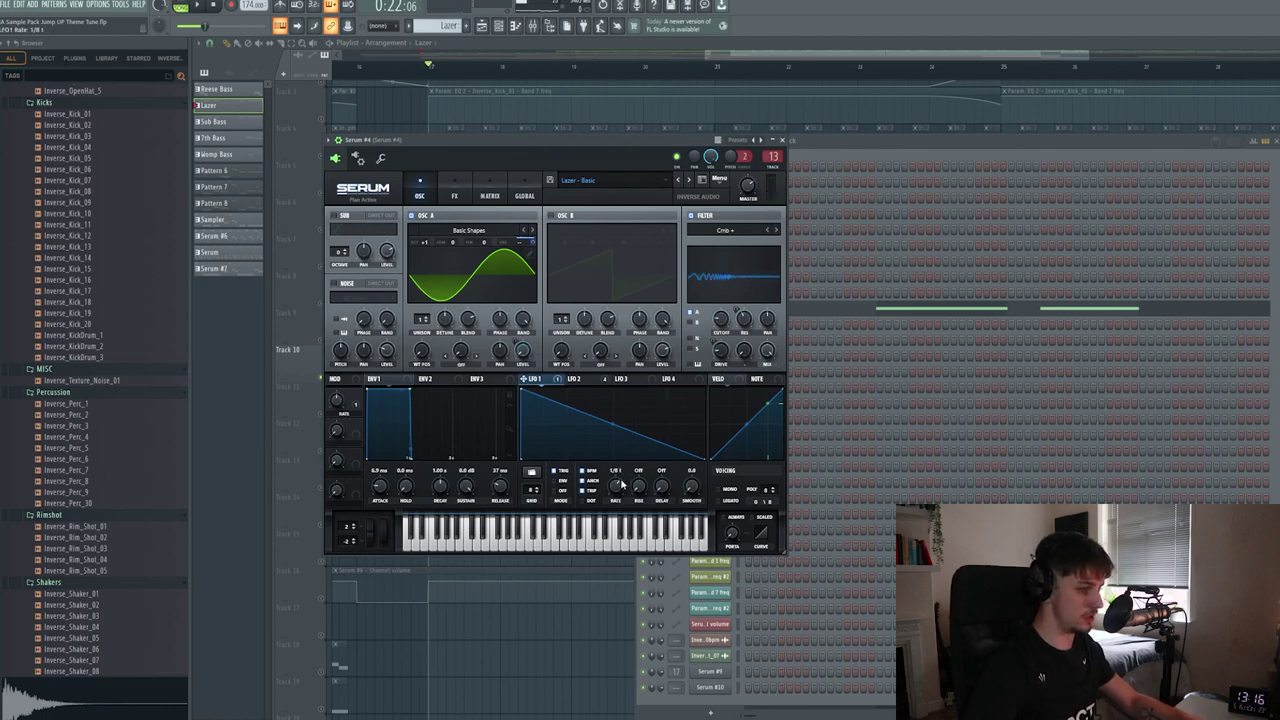
key(z)
key(space)
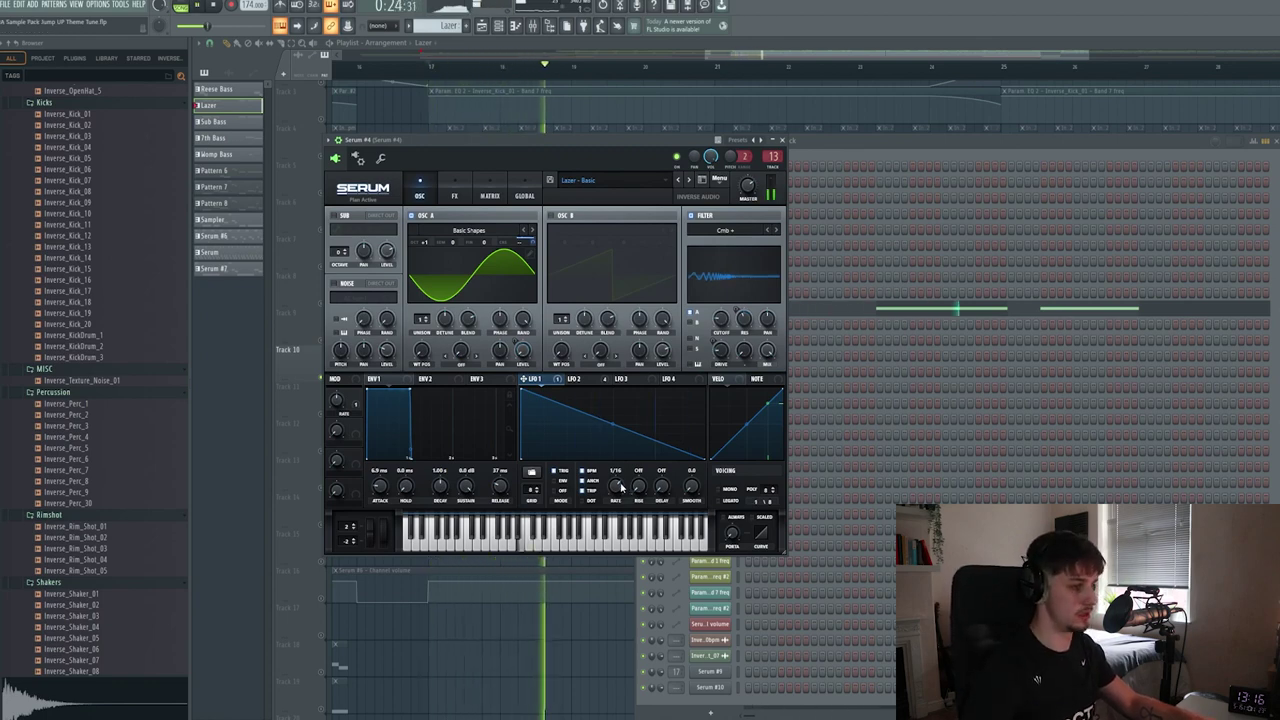
key(space)
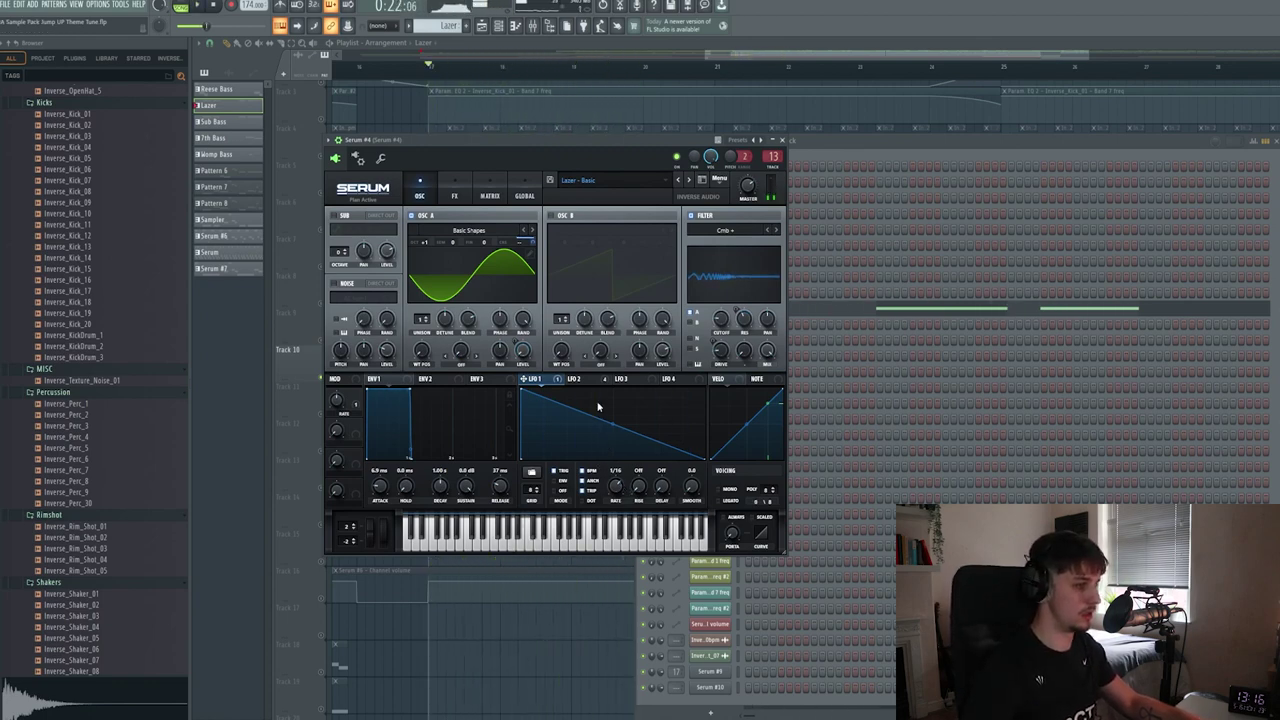
Show LFO 2 and compare the Lazer patch with its Cmb filter turned off and on again.
click(585, 382)
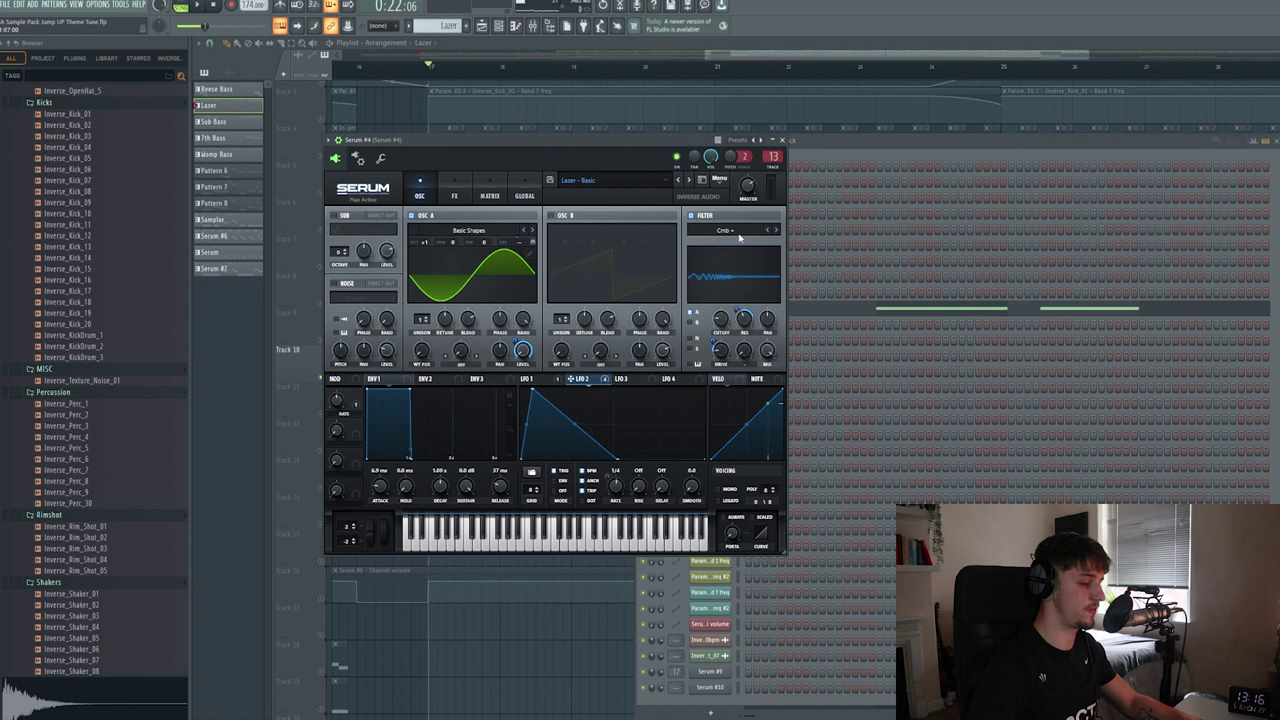
click(696, 217)
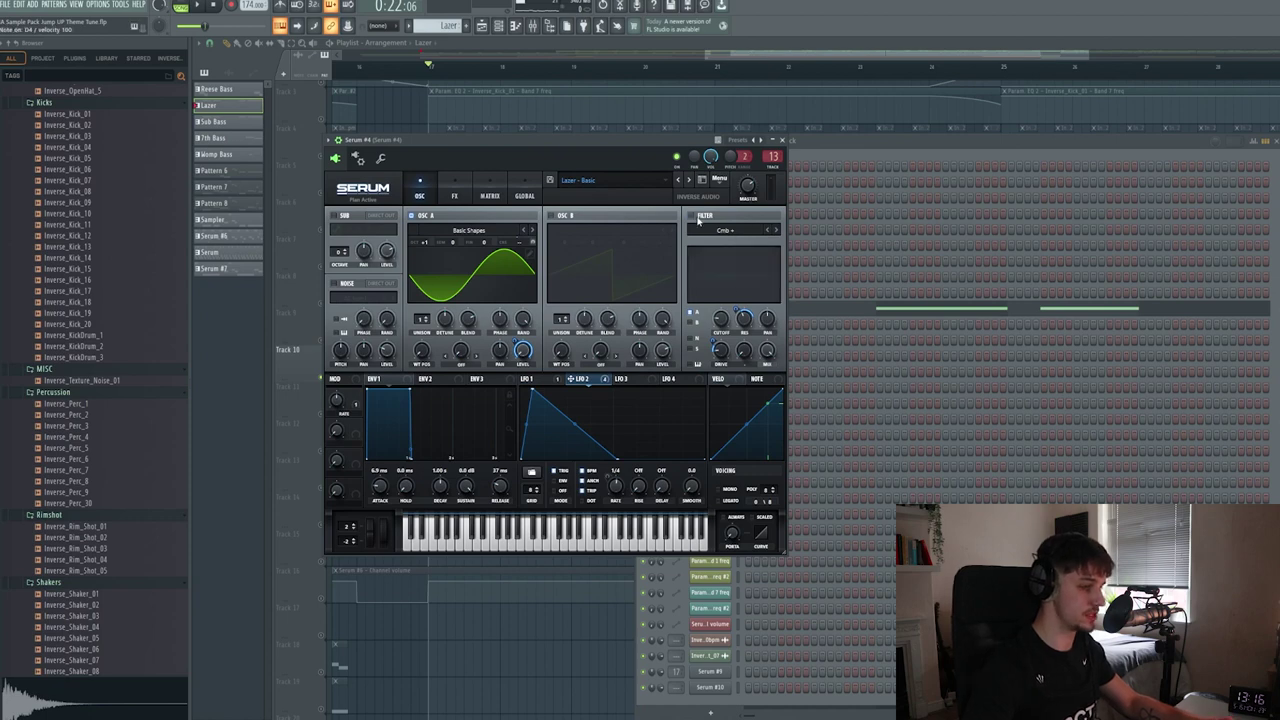
click(694, 217)
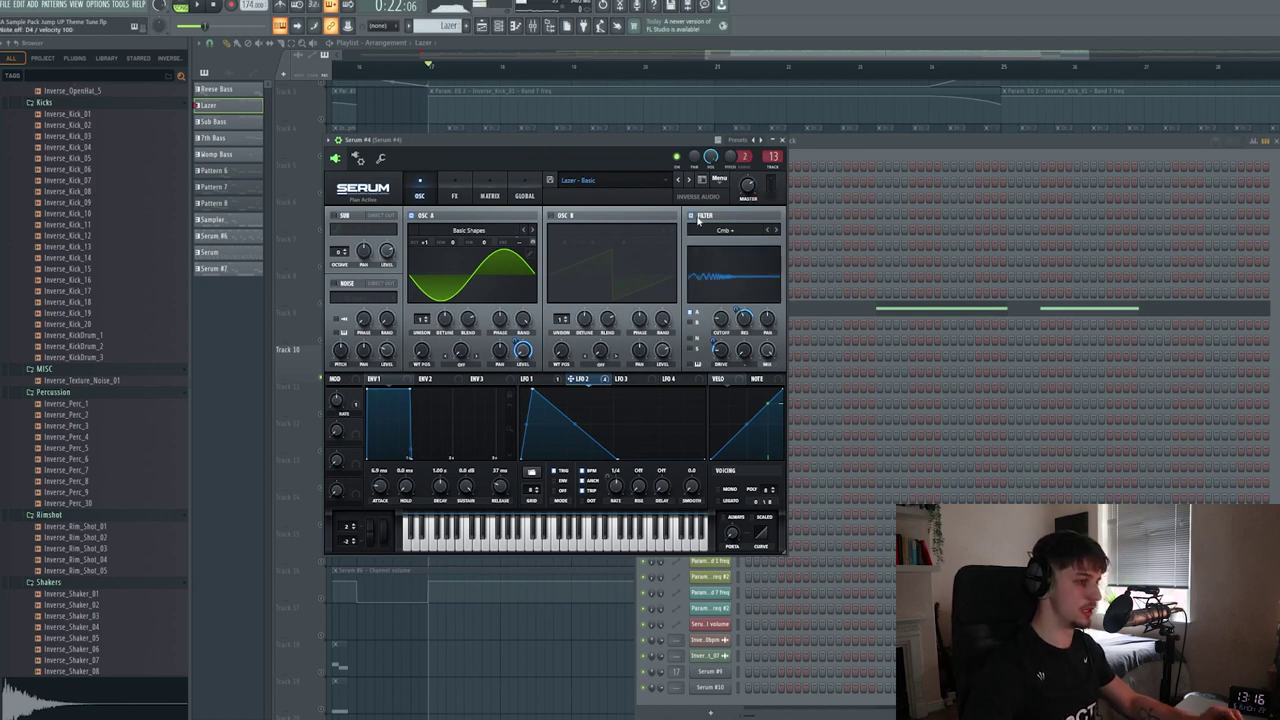
Sweep the Lazer patch's filter cutoff up to 156 Hz and back down while auditioning notes.
click(719, 320)
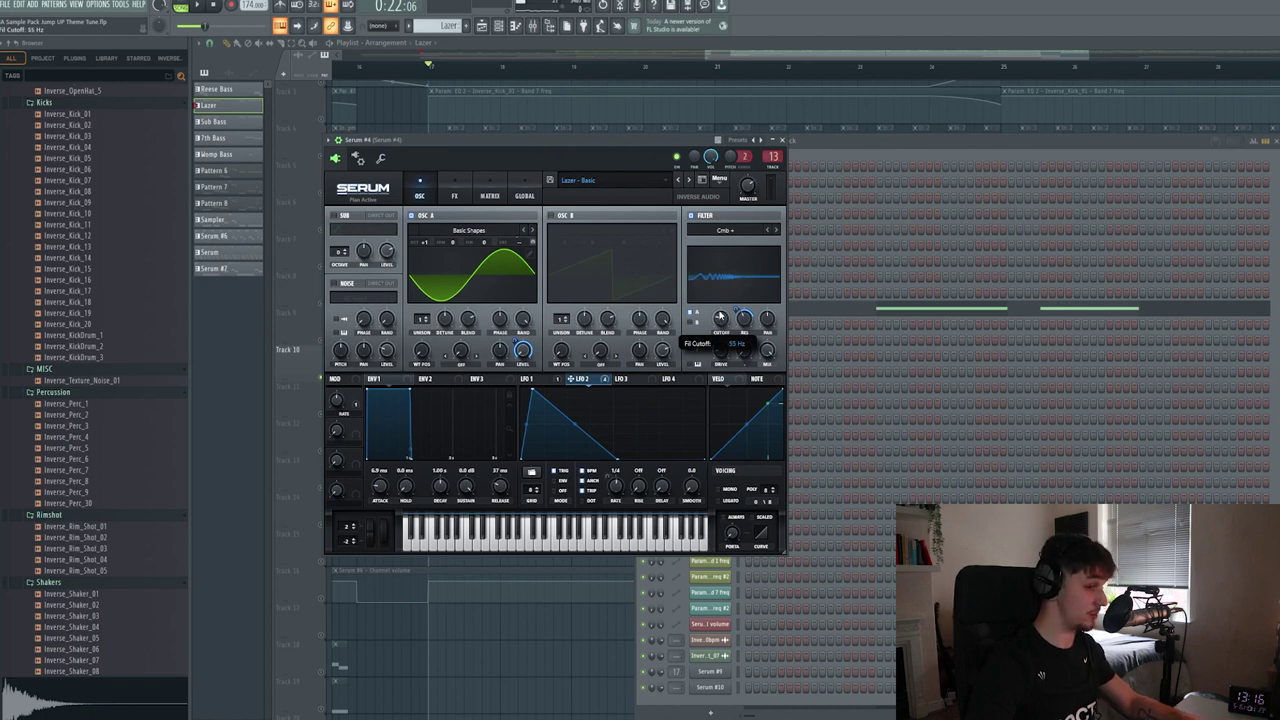
key(z)
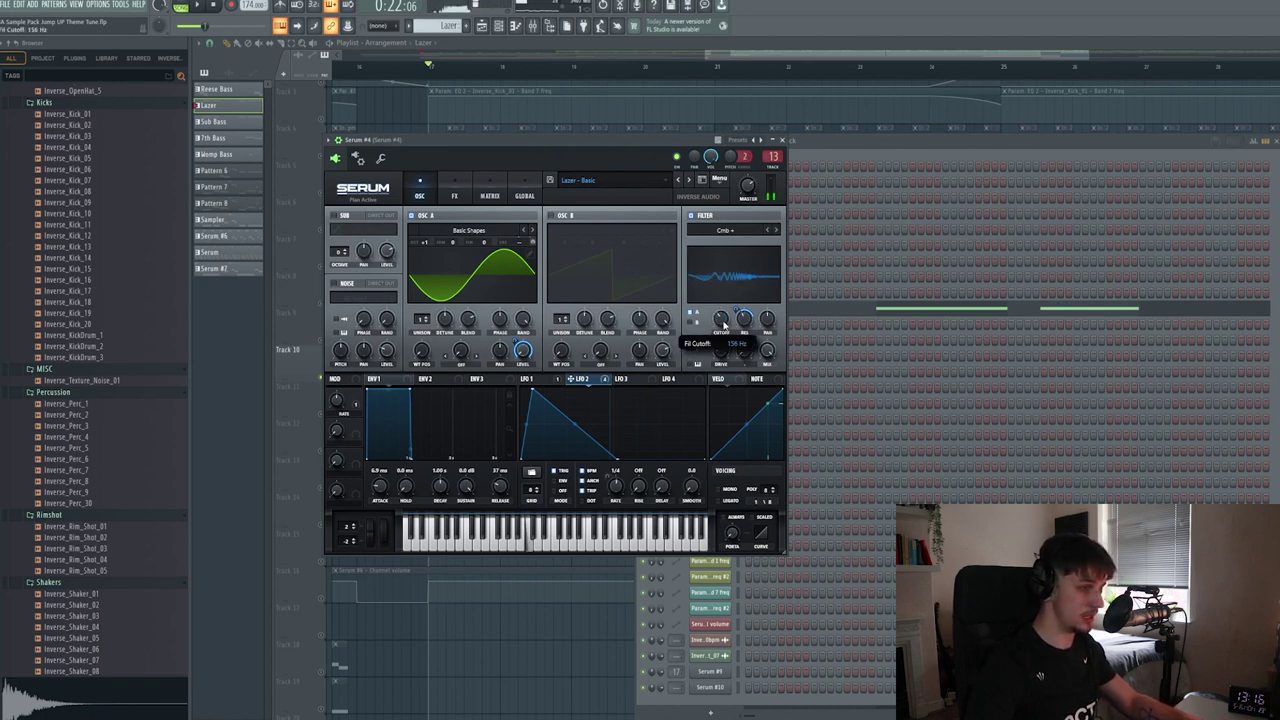
click(721, 321)
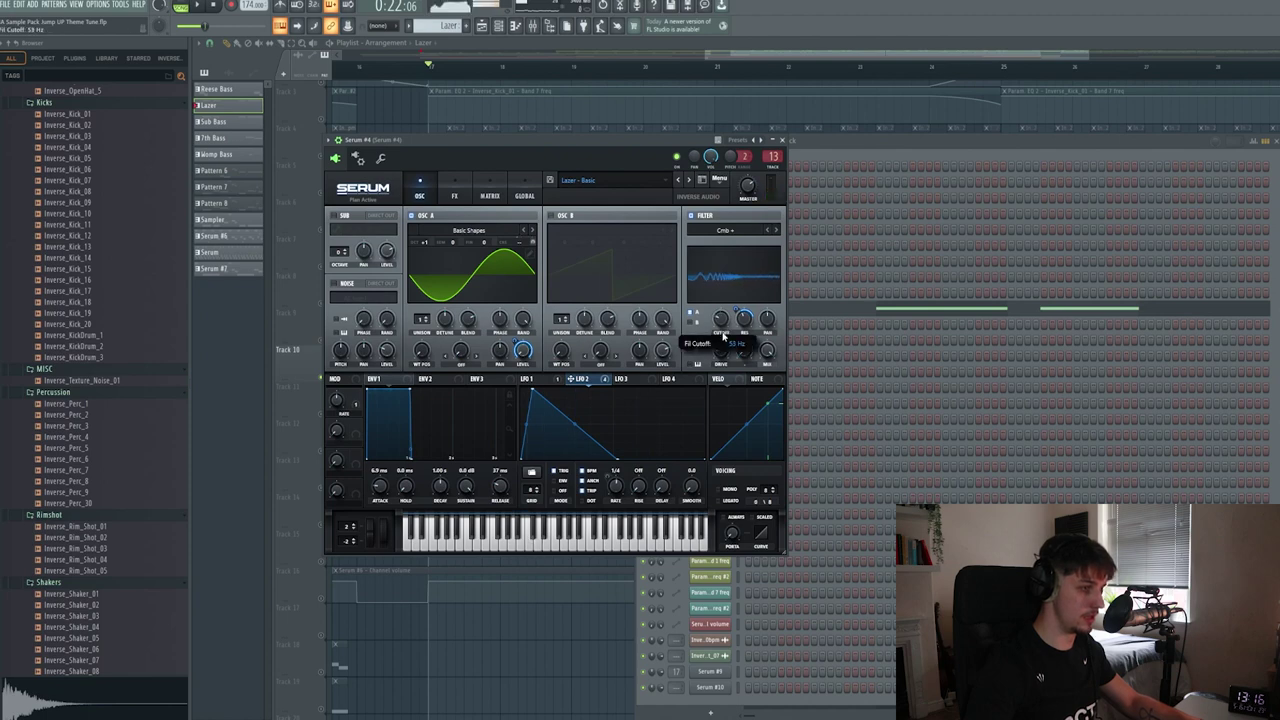
drag(721, 324, 721, 332)
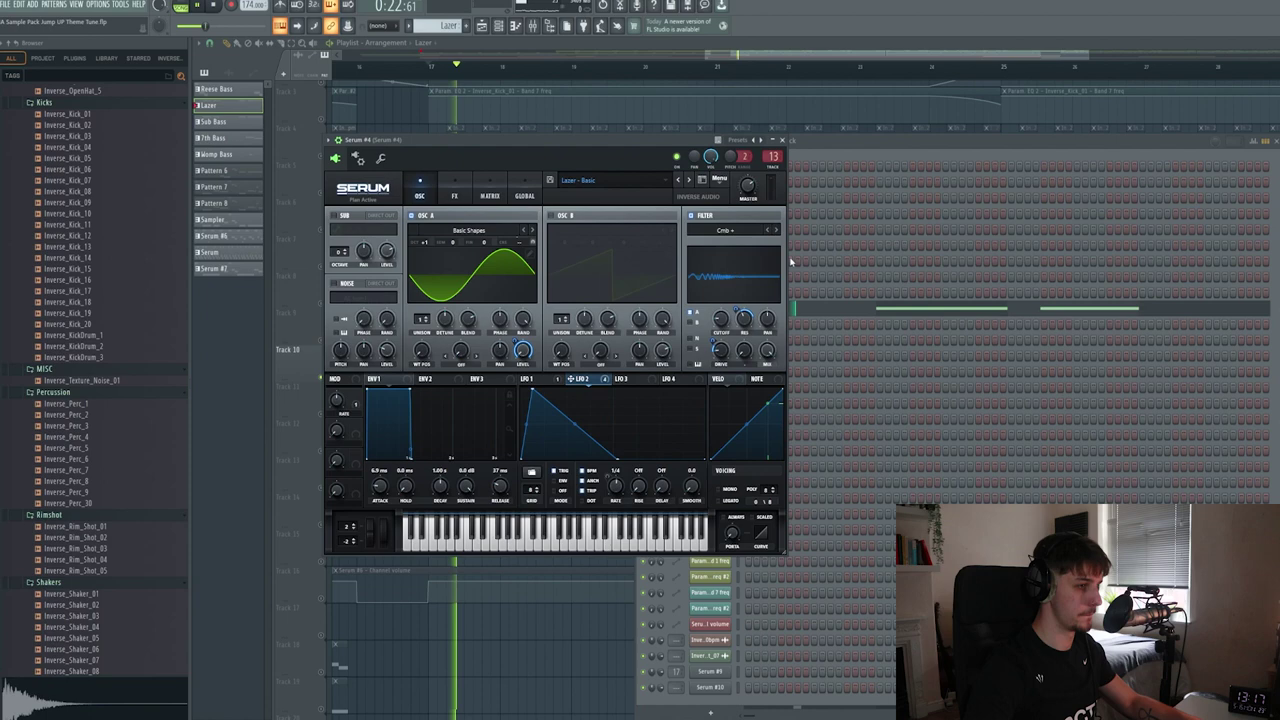
Close the Lazer's Serum window, stop playback, and bring up its Effector plugin beside the channel rack.
click(782, 140)
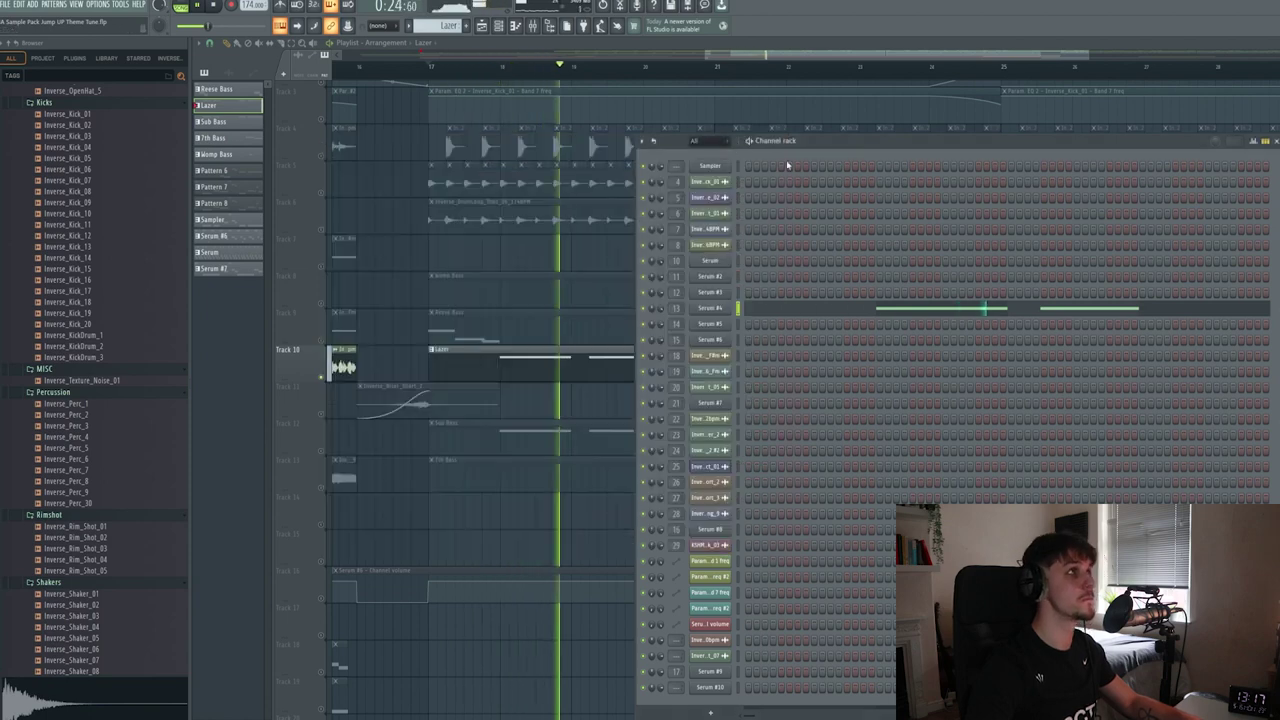
key(space)
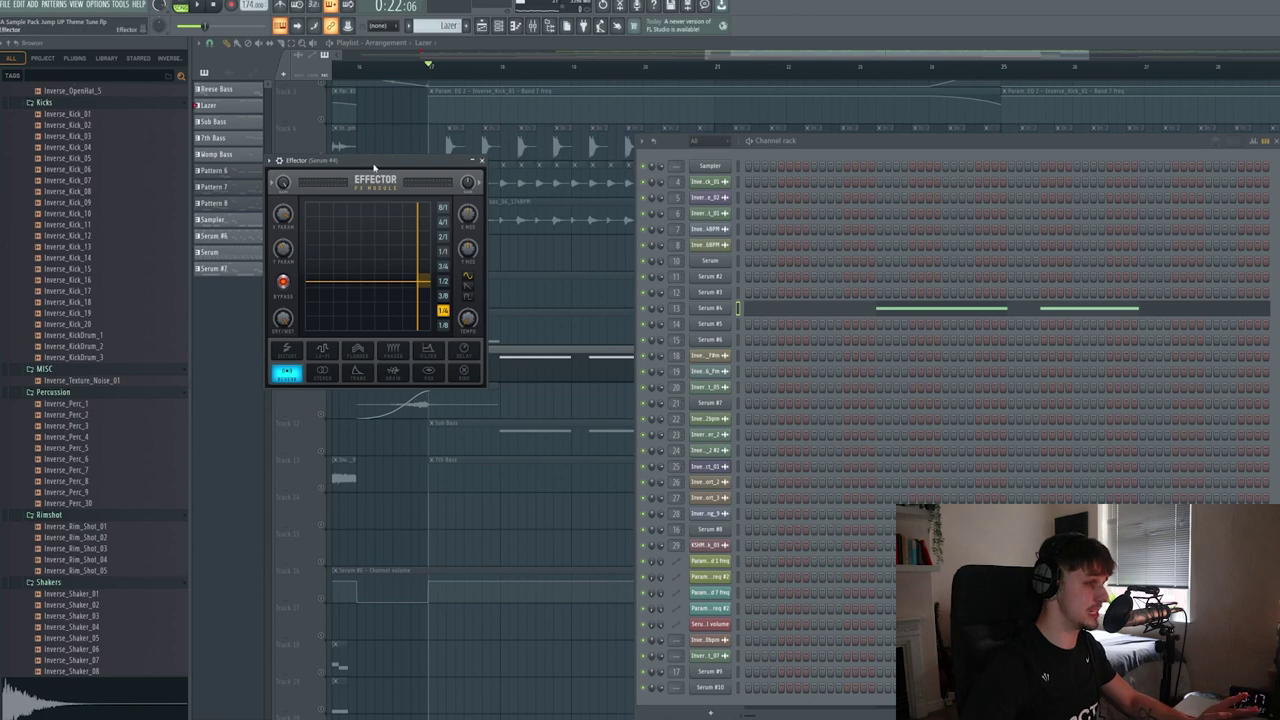
drag(398, 190, 738, 200)
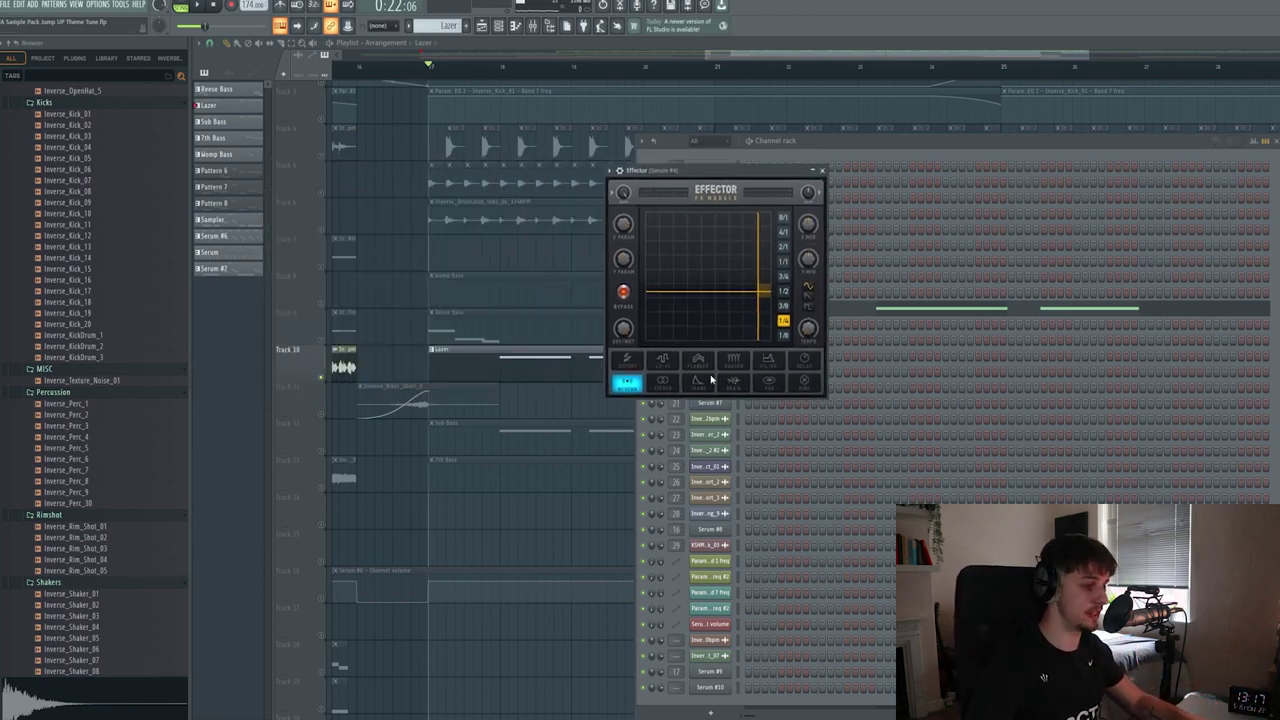
Switch the Lazer's Effector to an active Phaser and adjust its X and Y parameters low on the XY pad while auditioning.
click(733, 361)
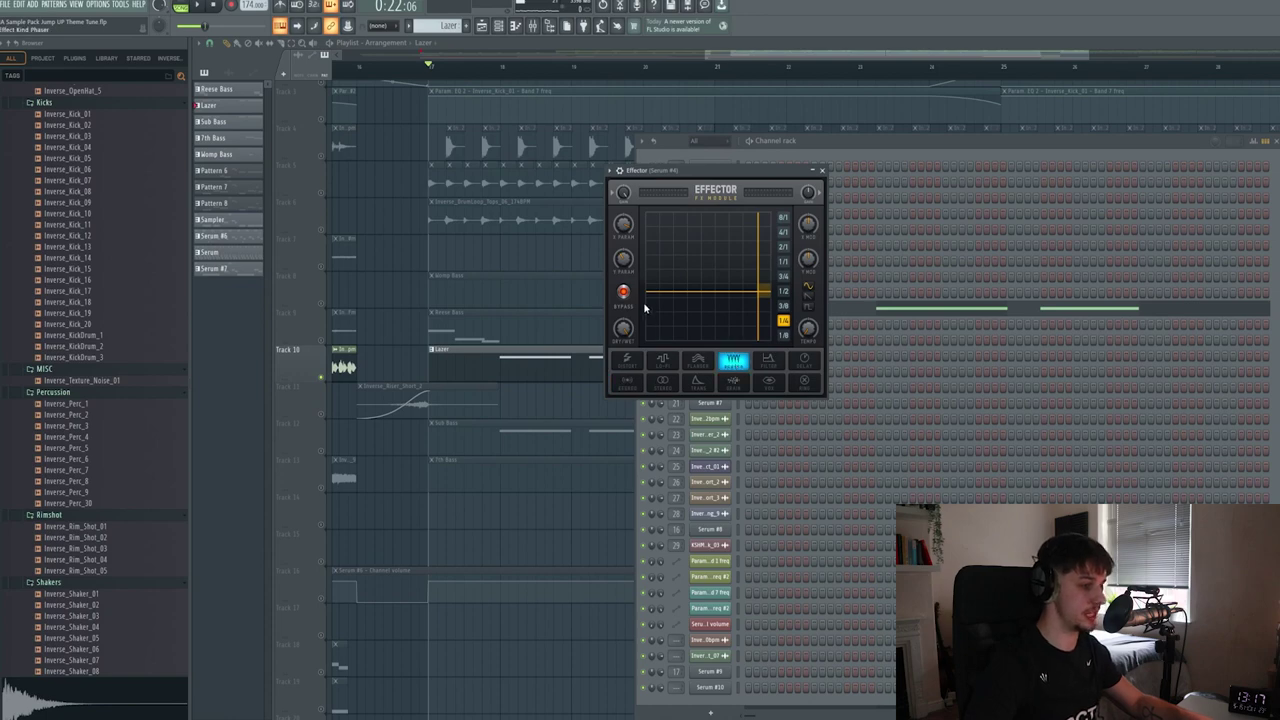
drag(732, 302, 693, 325)
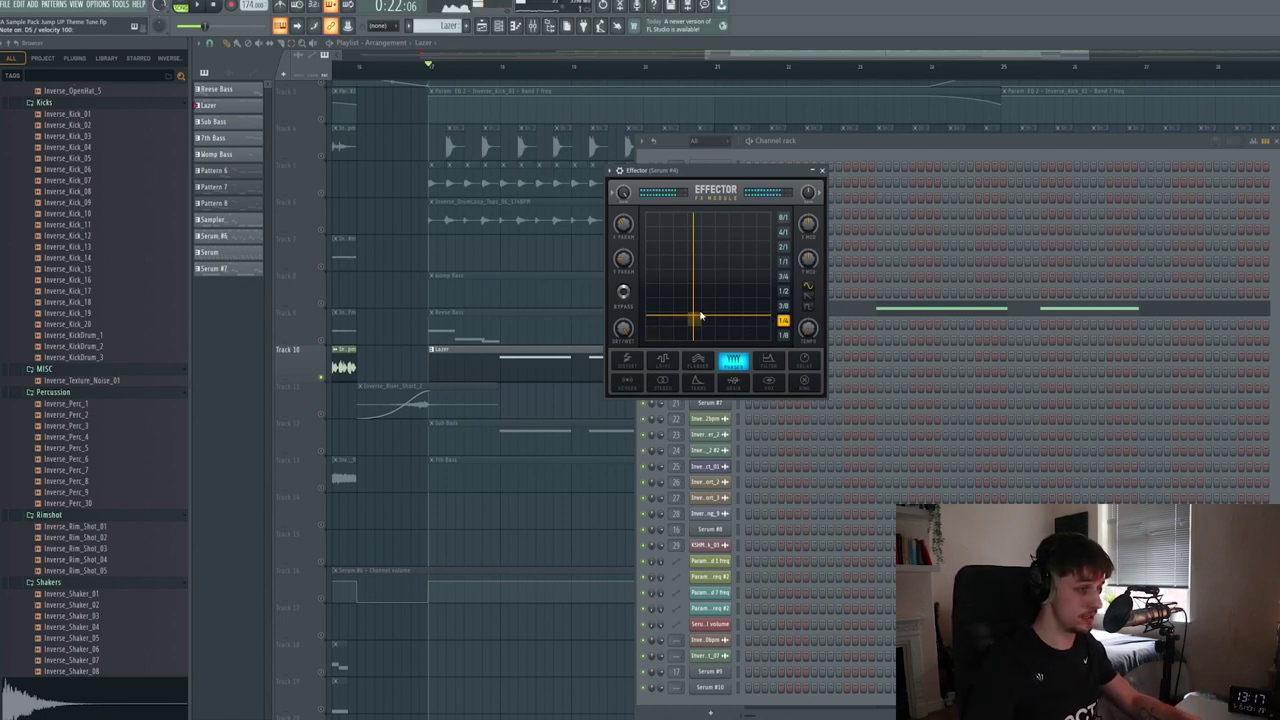
mouse_move(698, 316)
mouse_down()
mouse_move(764, 313)
mouse_move(687, 317)
mouse_up()
drag(624, 259, 624, 234)
mouse_move(690, 327)
mouse_down()
mouse_move(713, 304)
mouse_move(671, 321)
mouse_up()
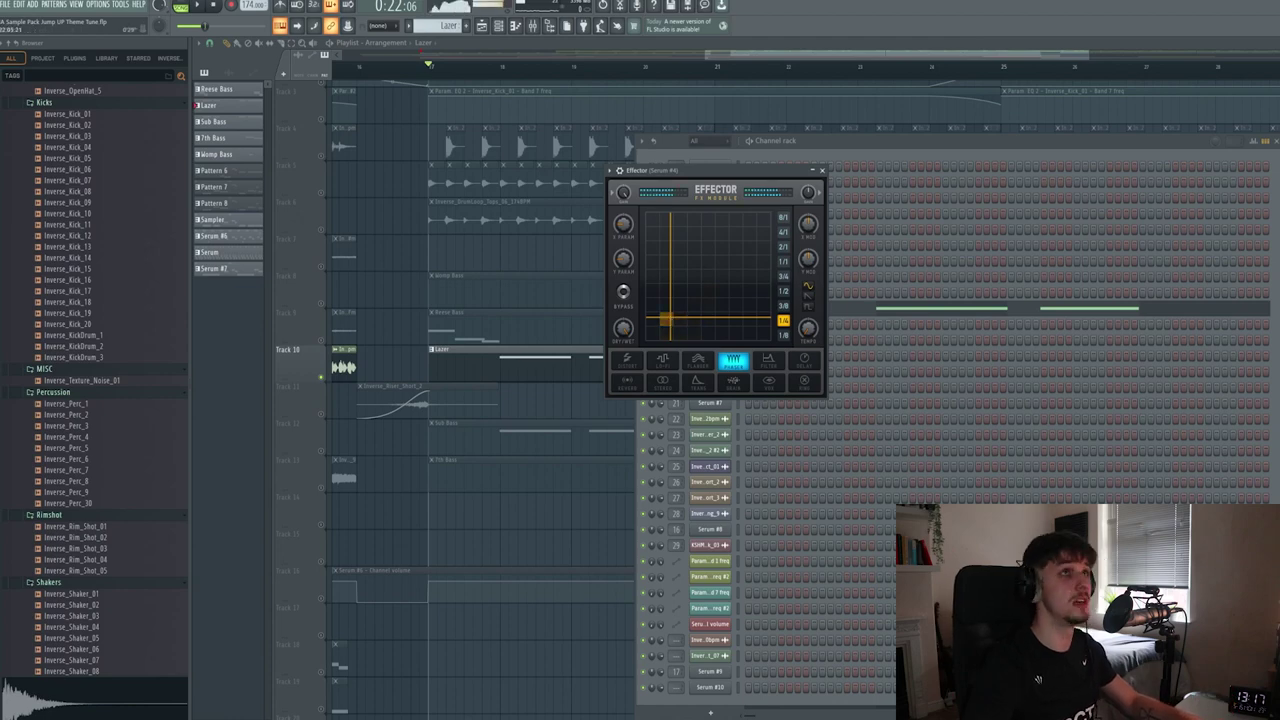
Solo the Sub Bass on Track 12, set the playhead to bar 18, and select the Sub Bass pattern.
click(360, 458)
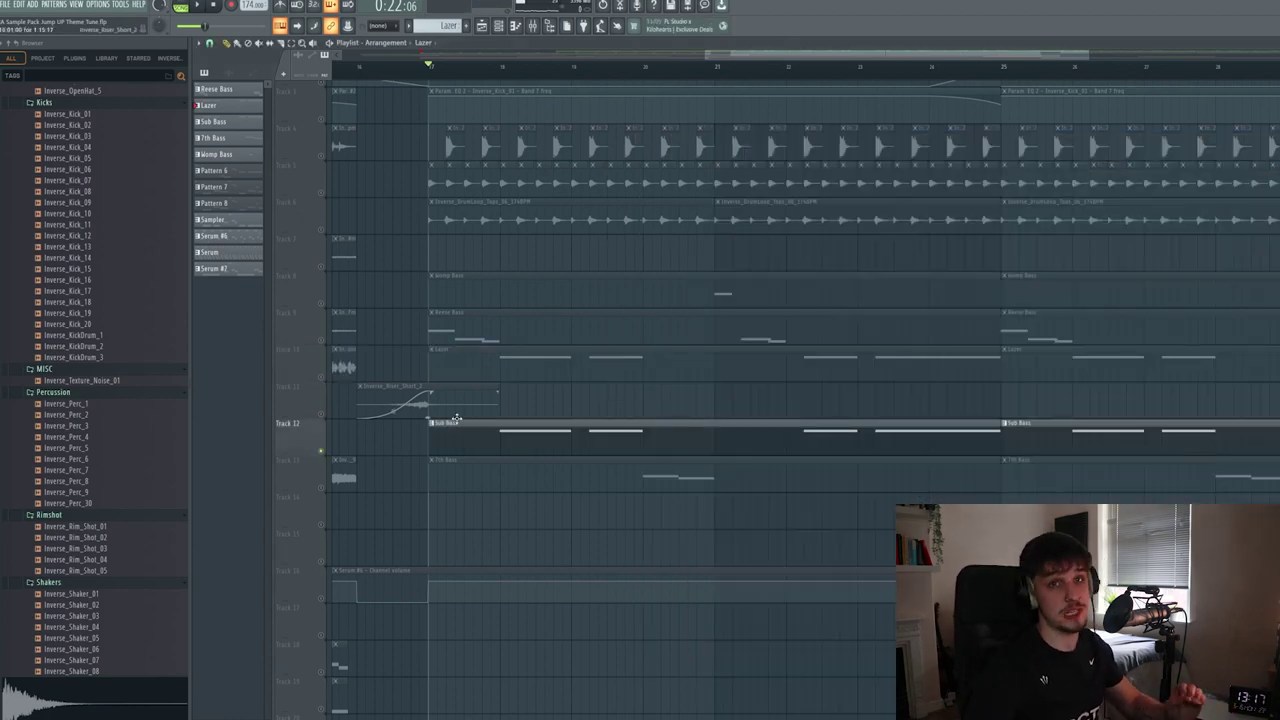
click(506, 76)
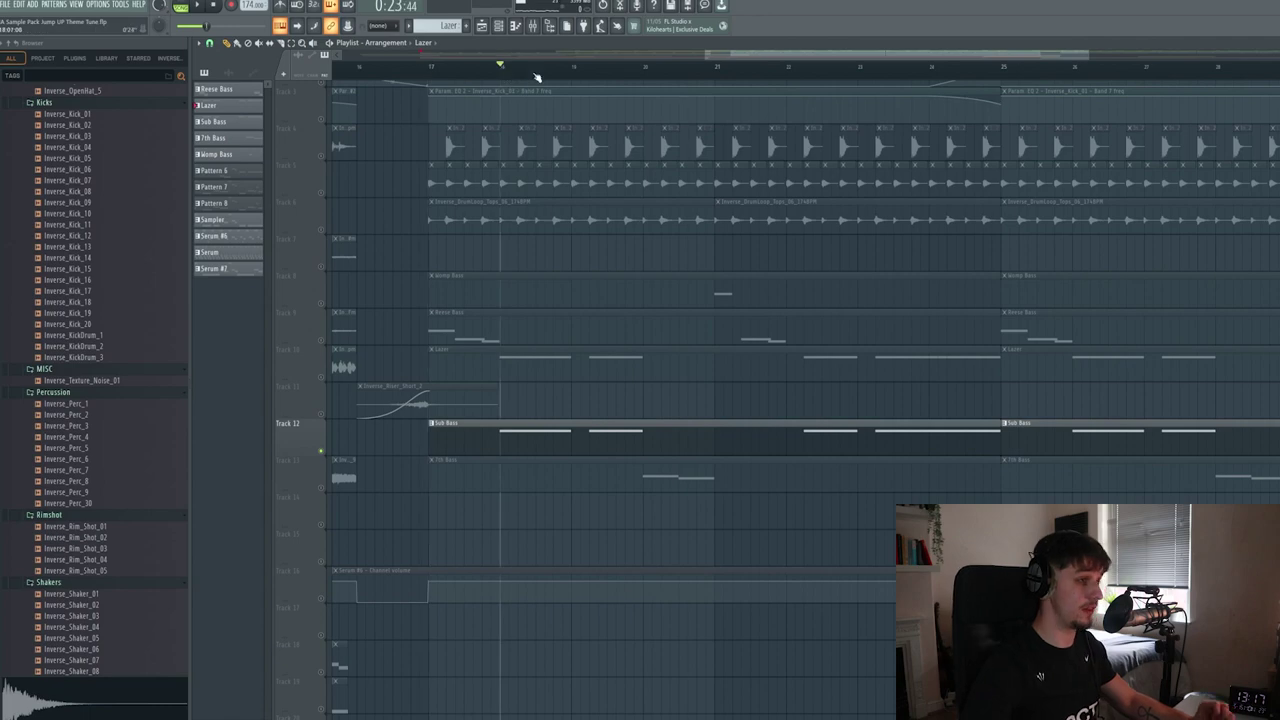
click(500, 27)
click(501, 447)
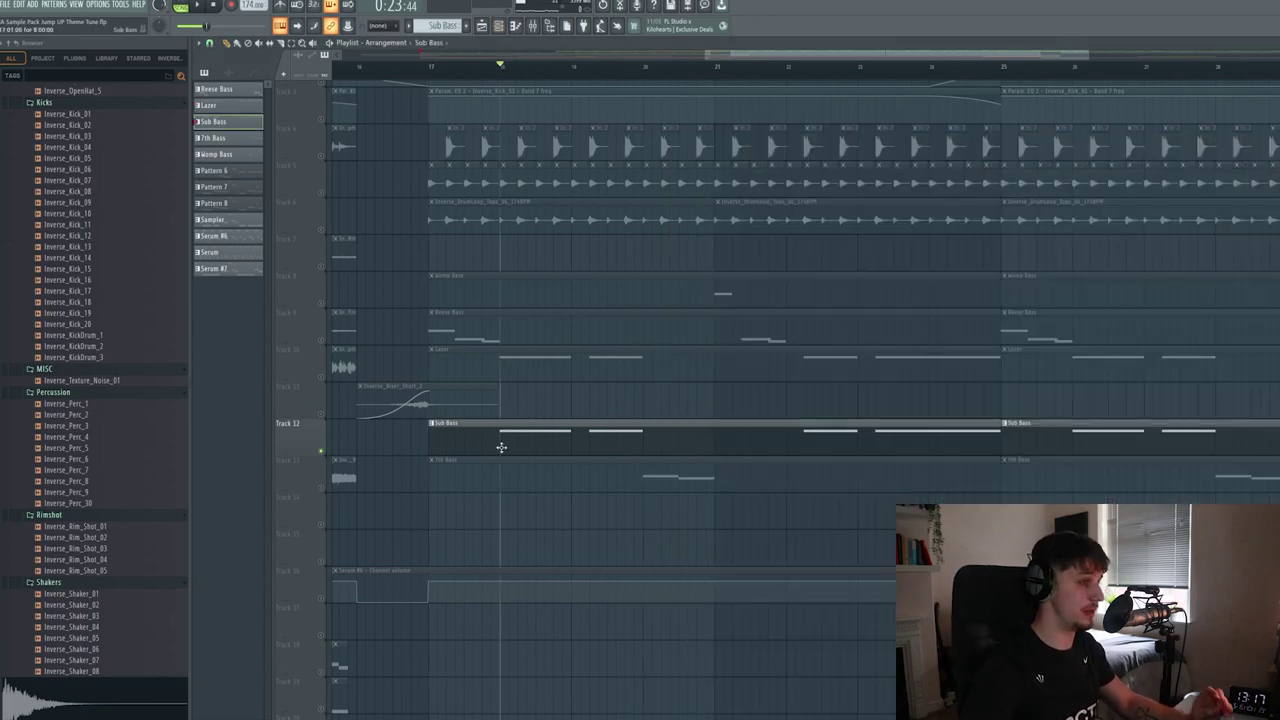
Open the Sub Bass's Serum #5 instrument, audition its patch, review its oscillators and effects, and close it.
click(499, 26)
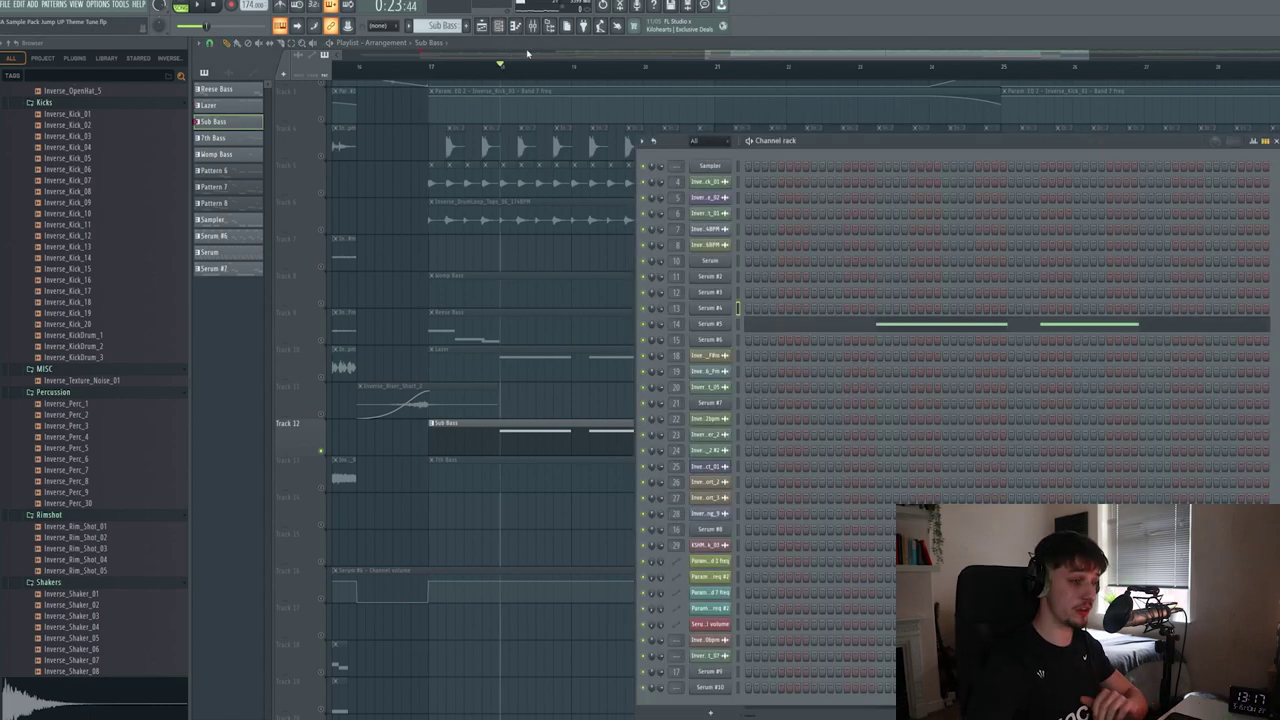
click(707, 326)
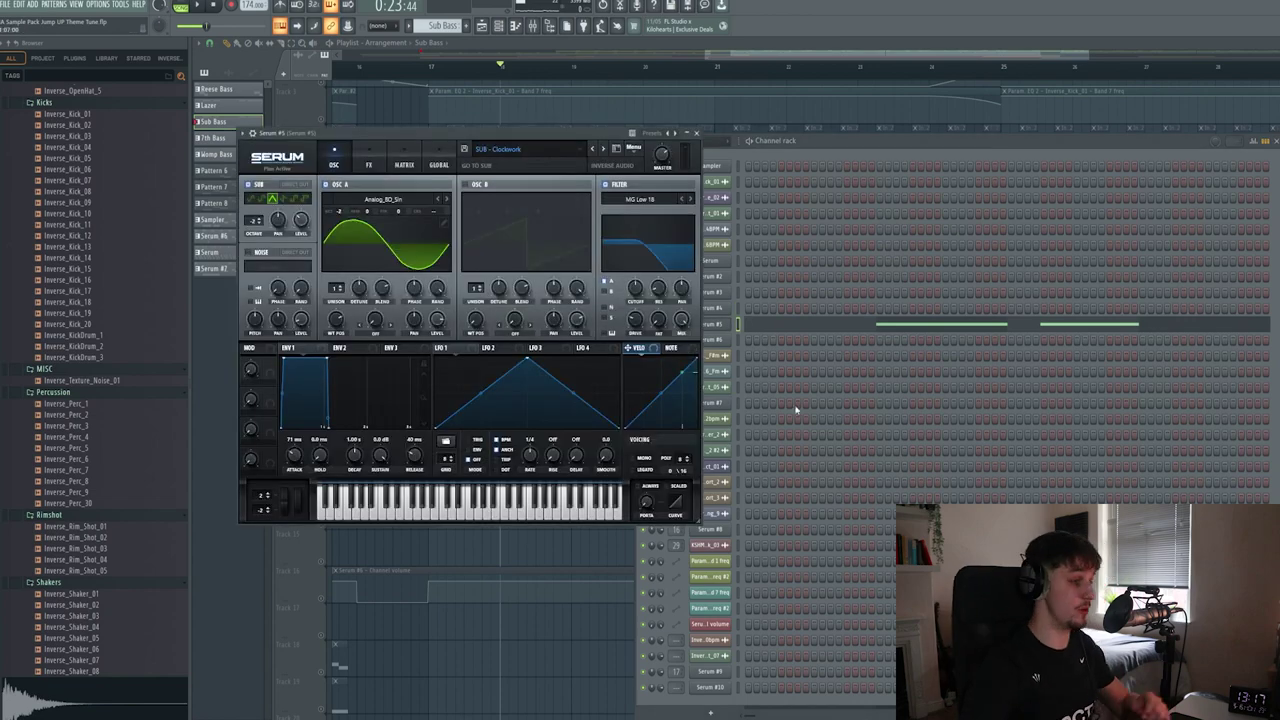
drag(428, 133, 608, 151)
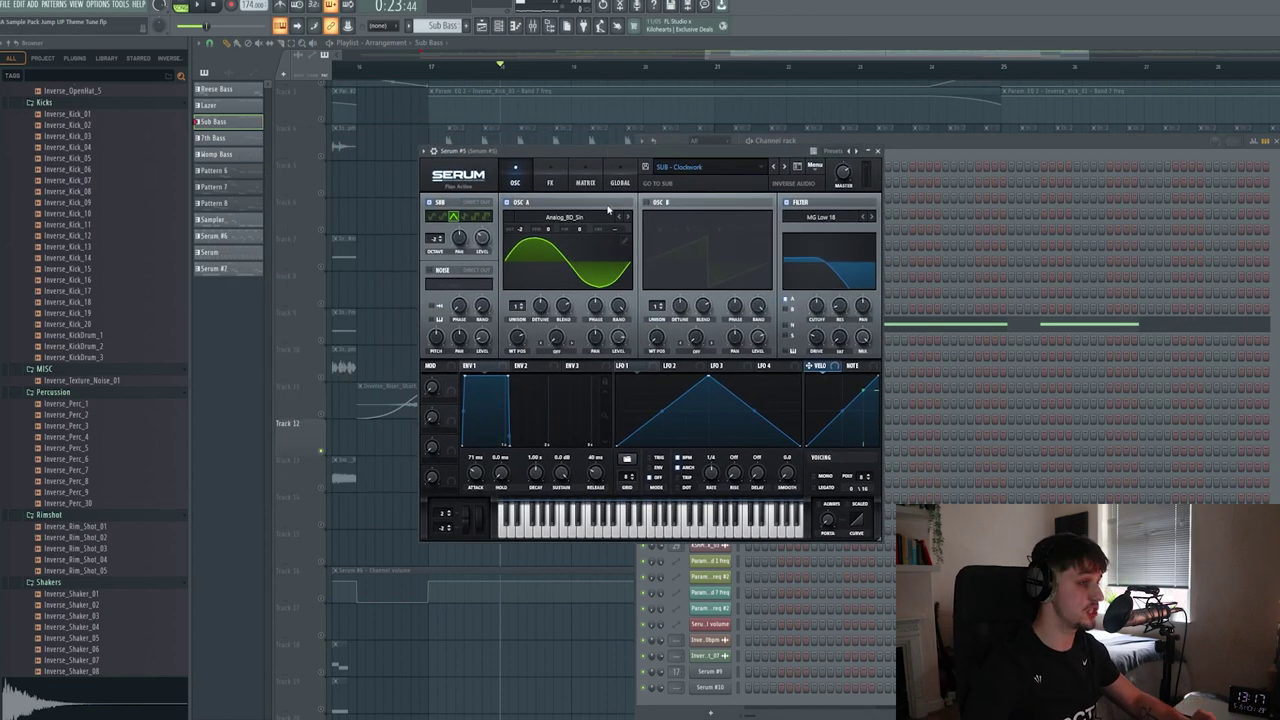
key(z)
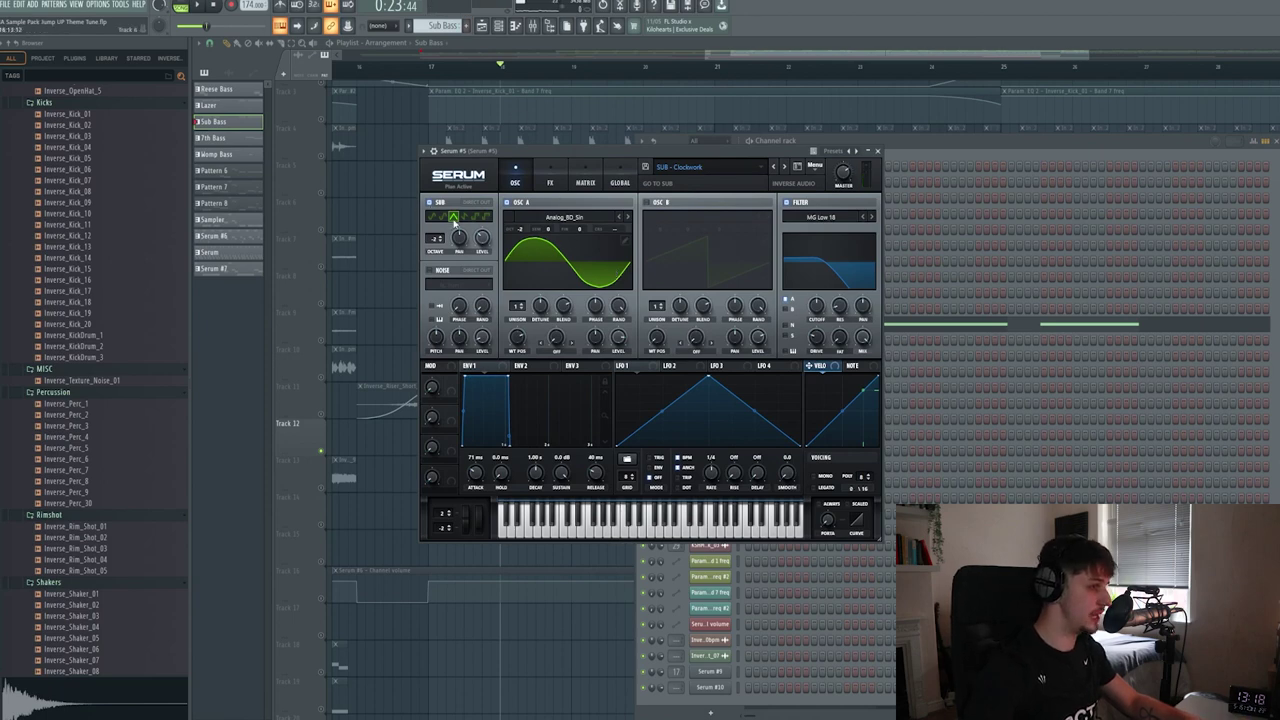
click(552, 184)
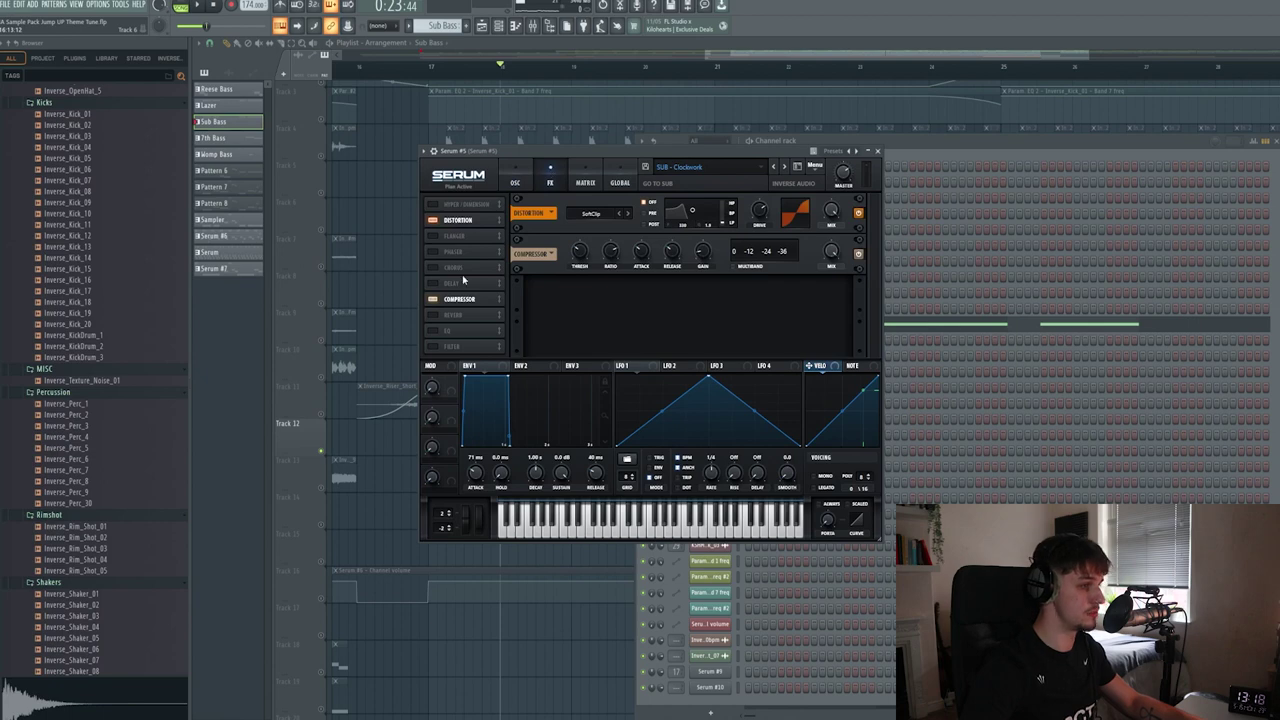
key(Escape)
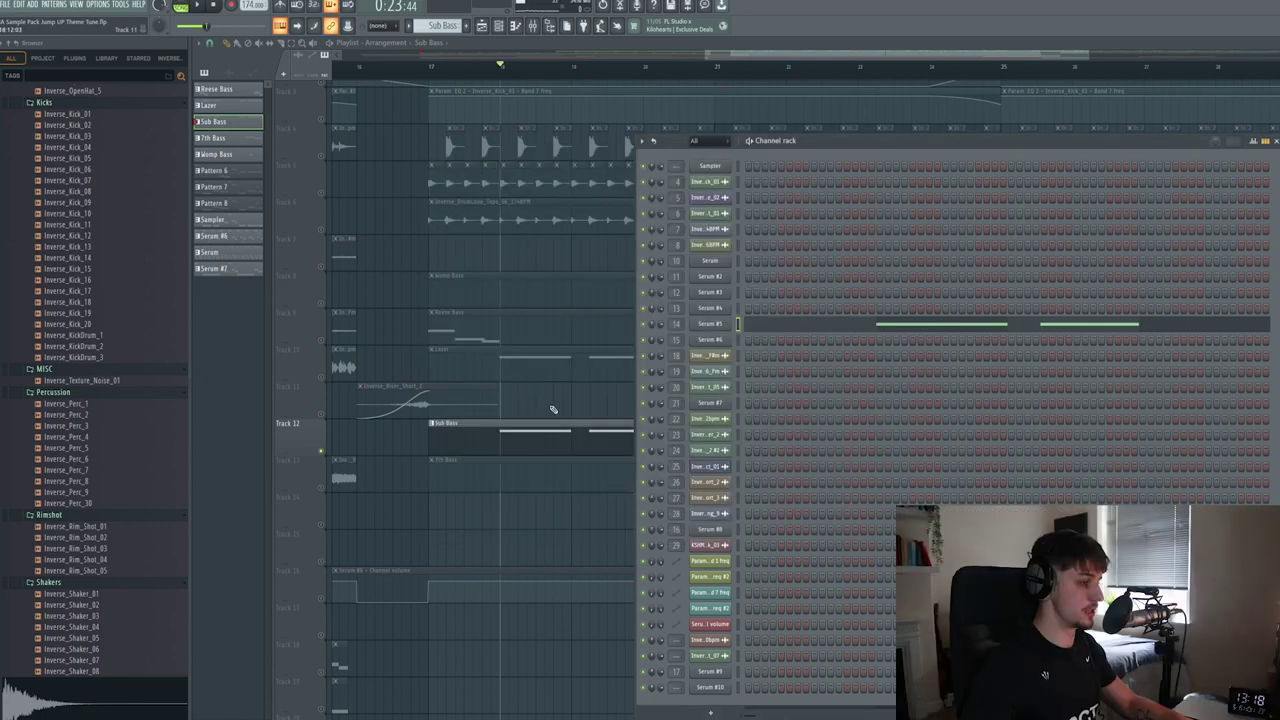
Close the channel rack, enable the Lazer on Track 10 alongside the Sub Bass, and play both layers together.
key(Escape)
click(321, 375)
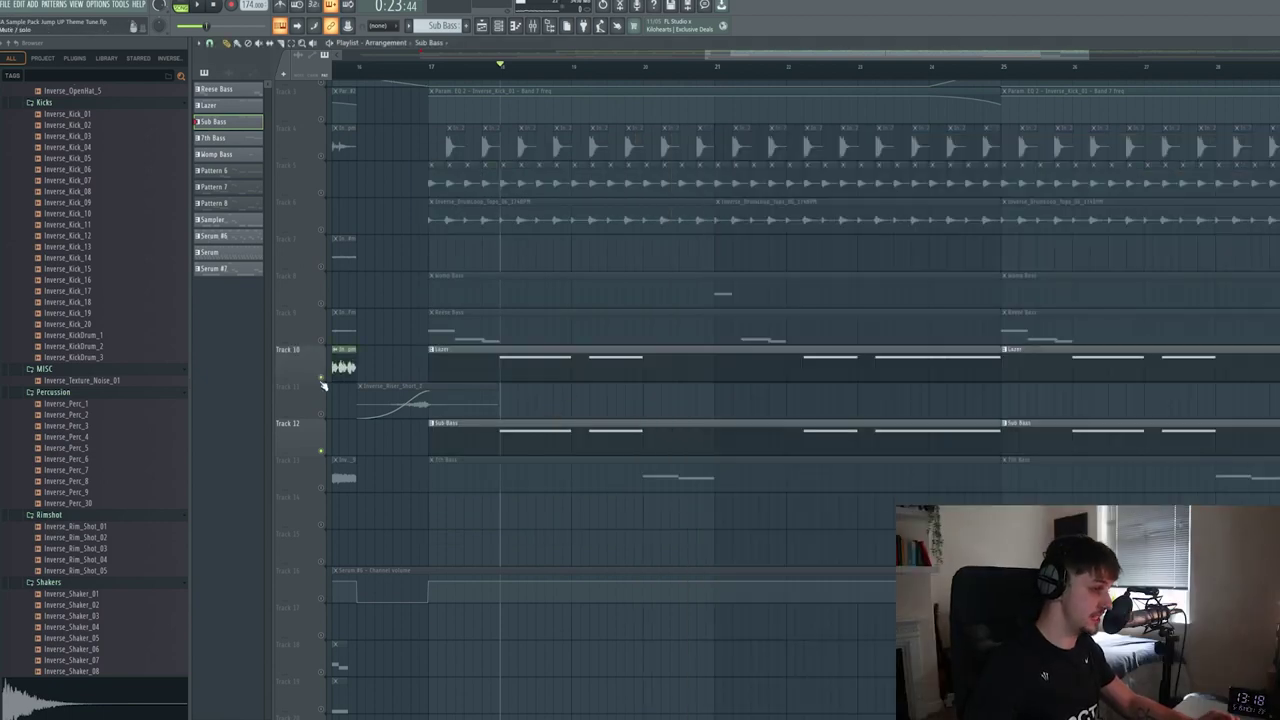
key(space)
Solo the 7th Bass on Track 13, set the playhead to bar 20, and select the 7th Bass pattern with the channel rack open.
drag(708, 421, 712, 380)
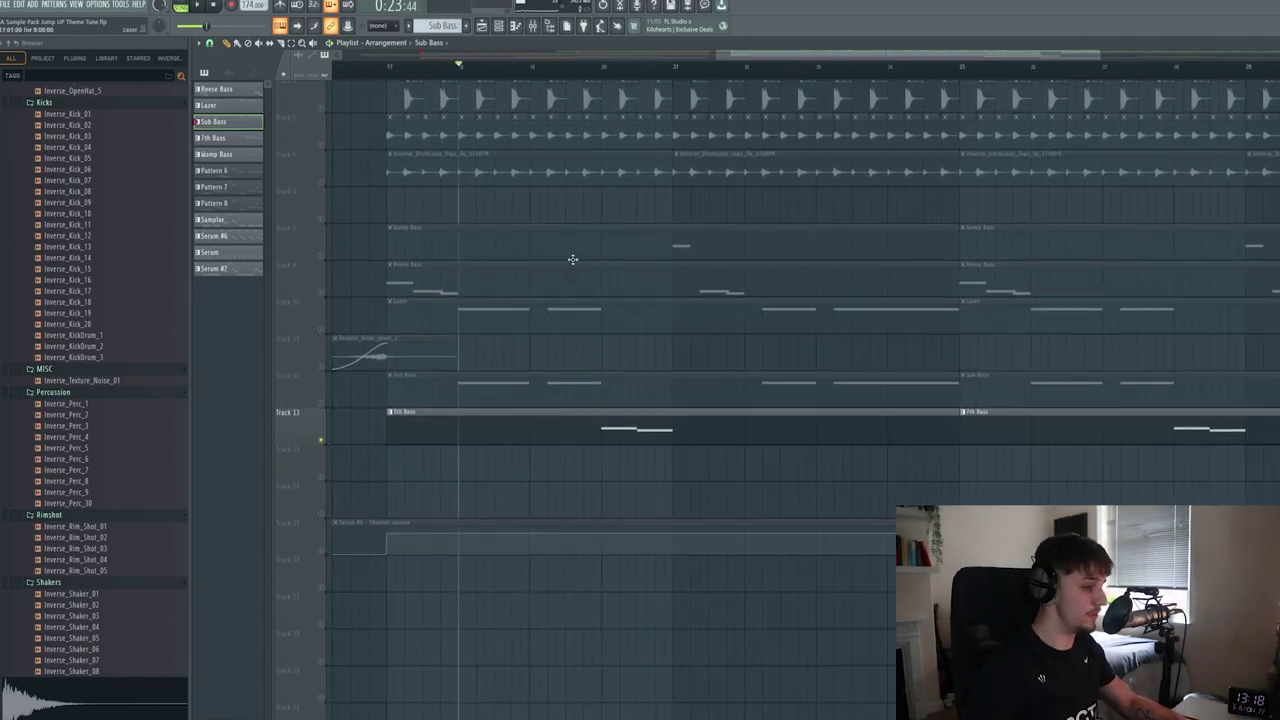
click(603, 69)
click(515, 27)
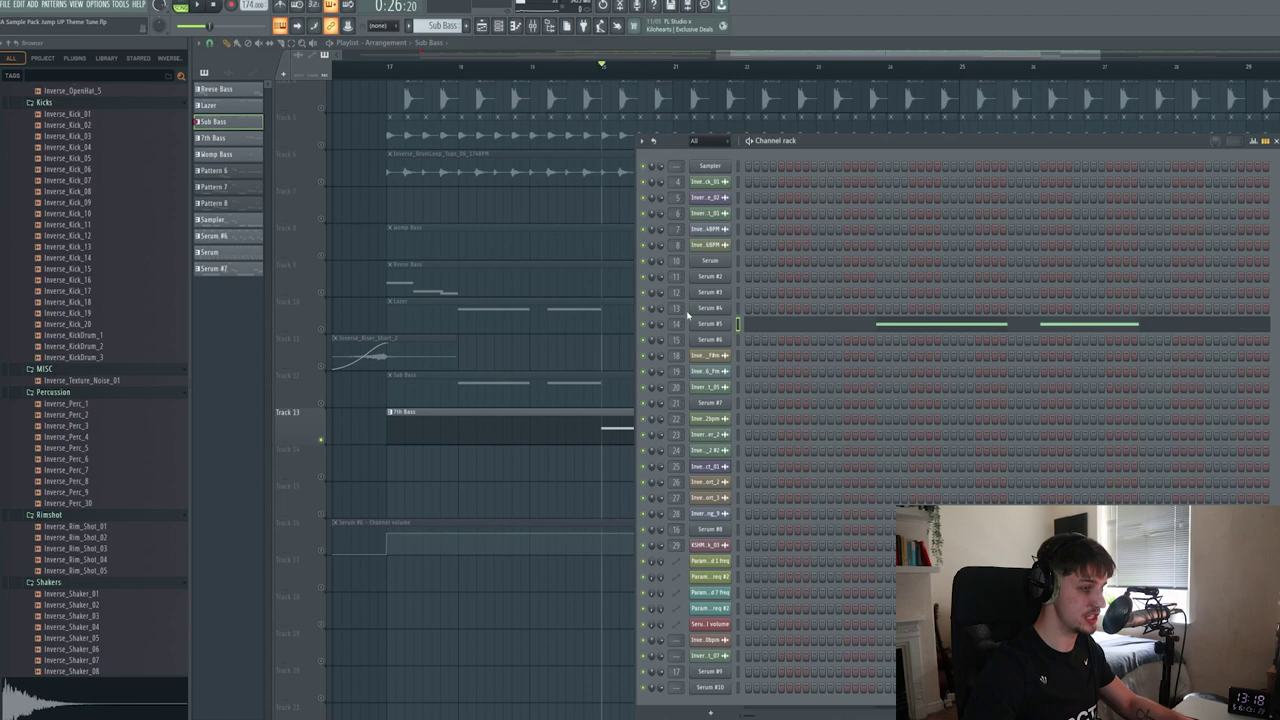
click(554, 428)
click(501, 28)
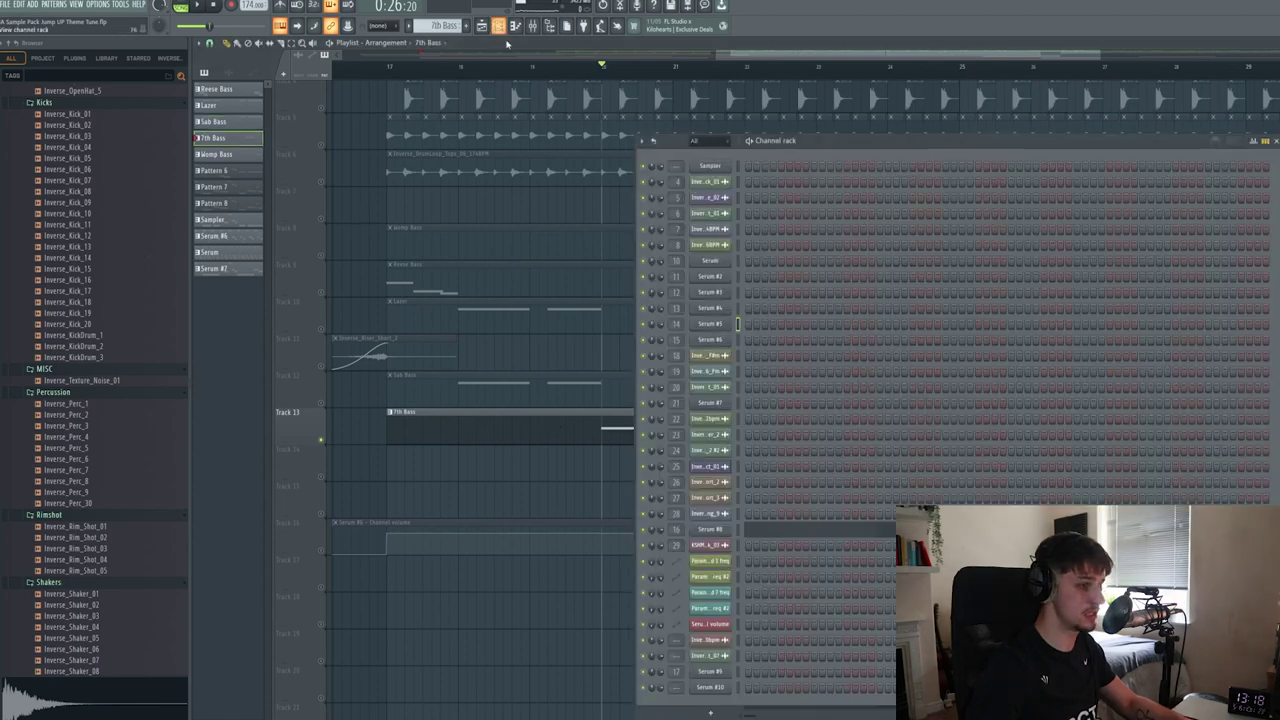
Open the 7th Bass's Serum #8 instrument and audition its patch in playback and with single notes.
click(713, 528)
drag(550, 177, 677, 155)
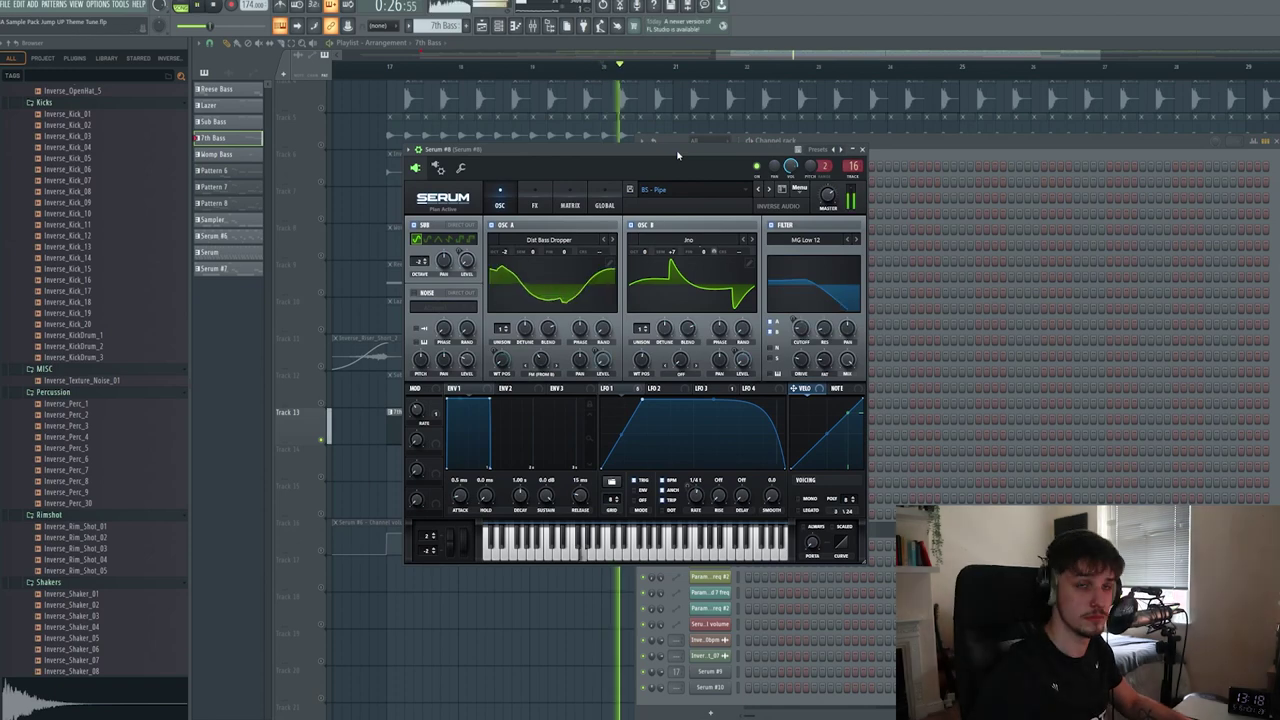
key(space)
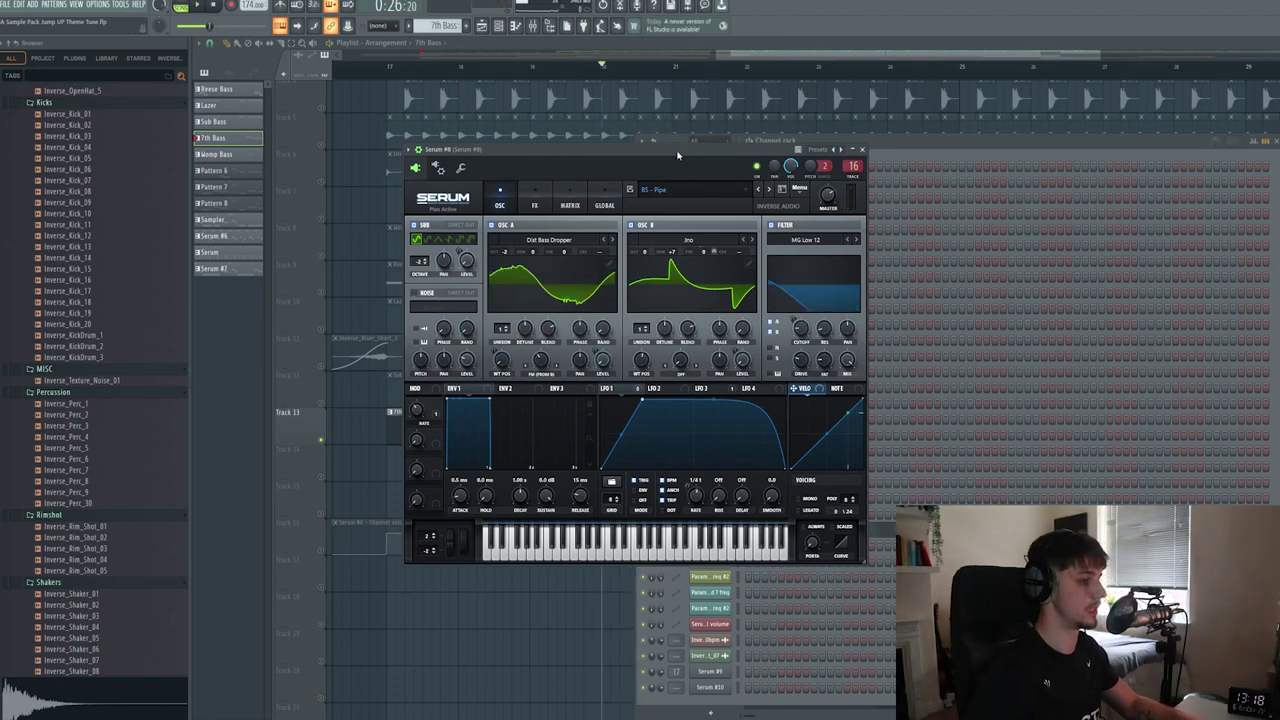
key(v)
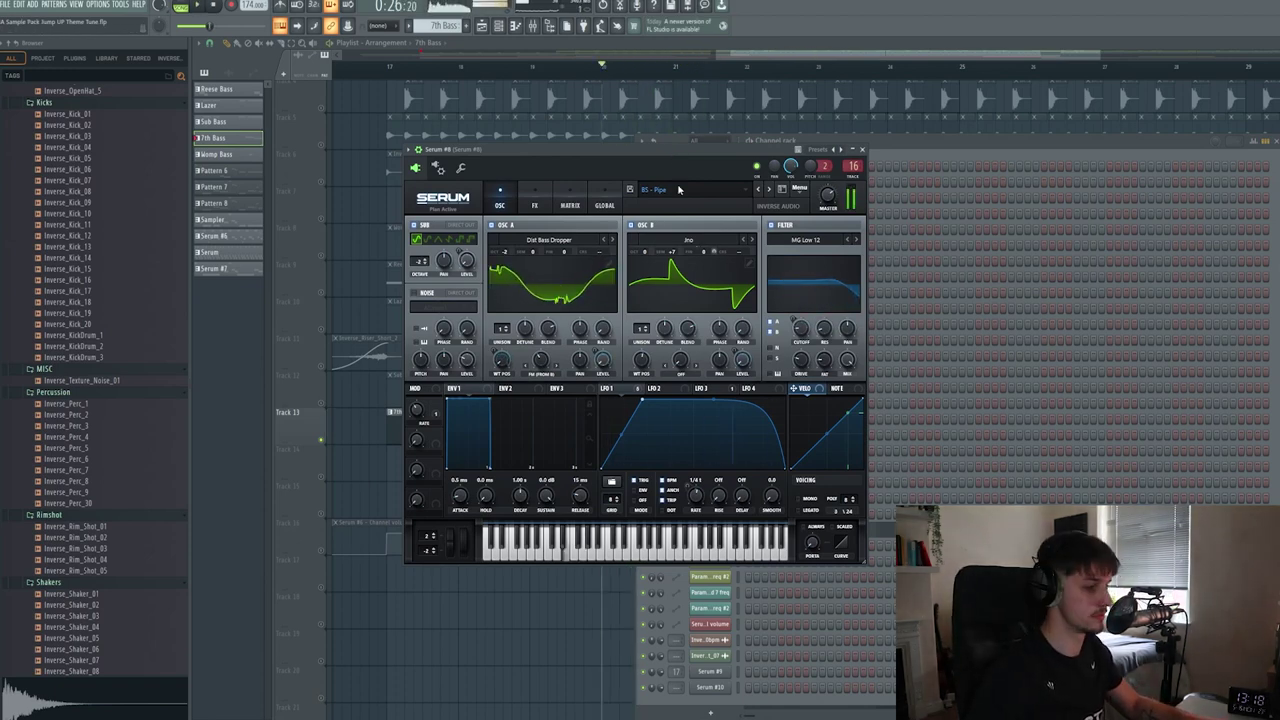
Glance at the Serum #8 effects, return to the oscillators, and examine LFO 1 while auditioning notes.
click(534, 208)
click(512, 210)
click(625, 390)
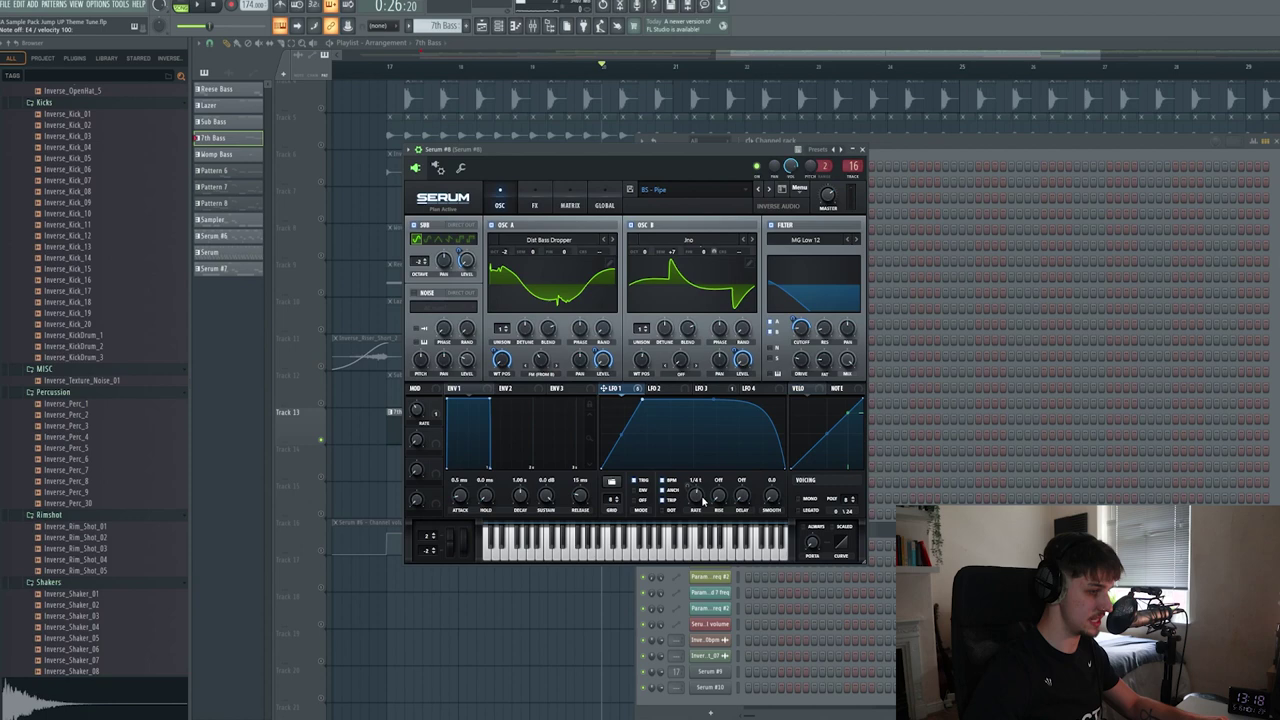
key(x)
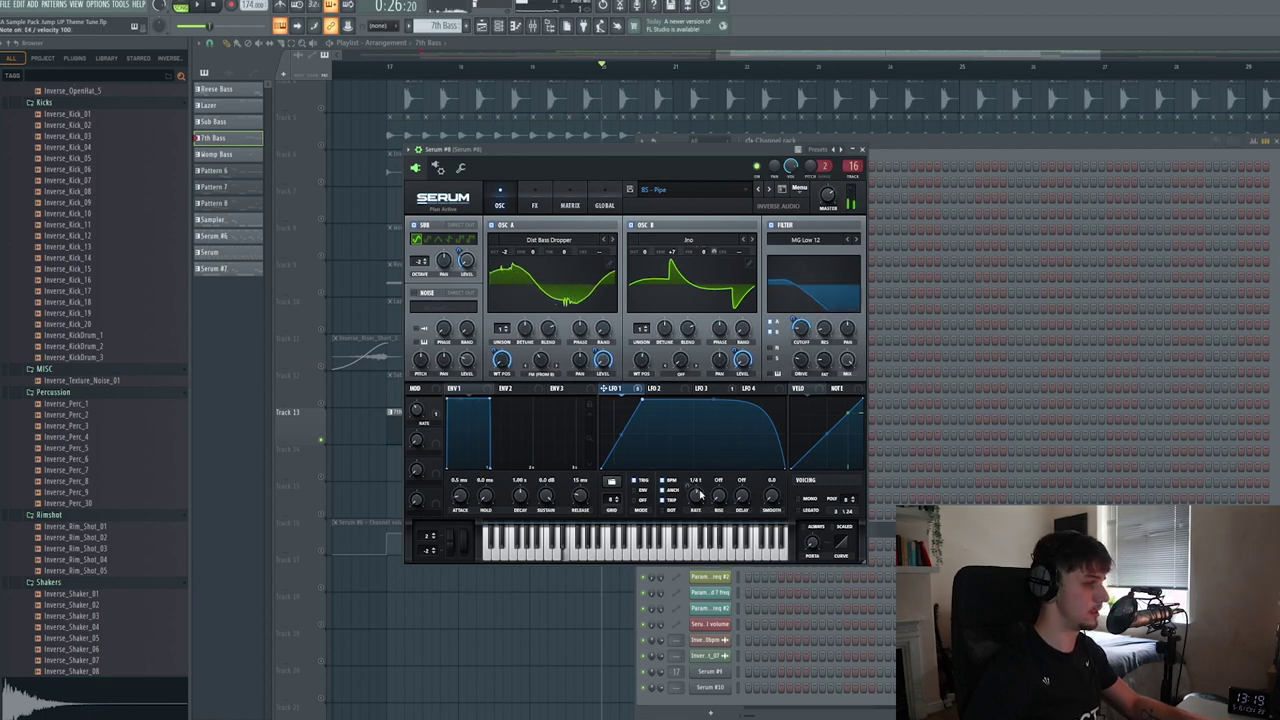
key(v)
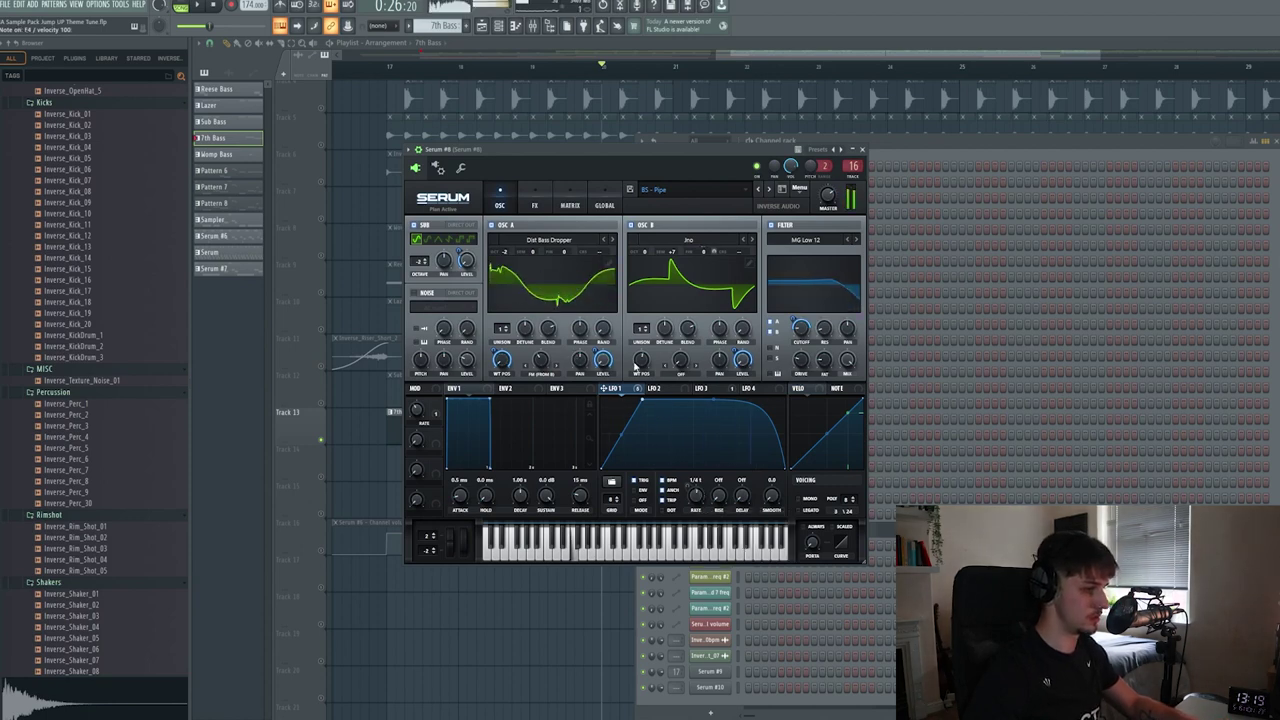
key(x)
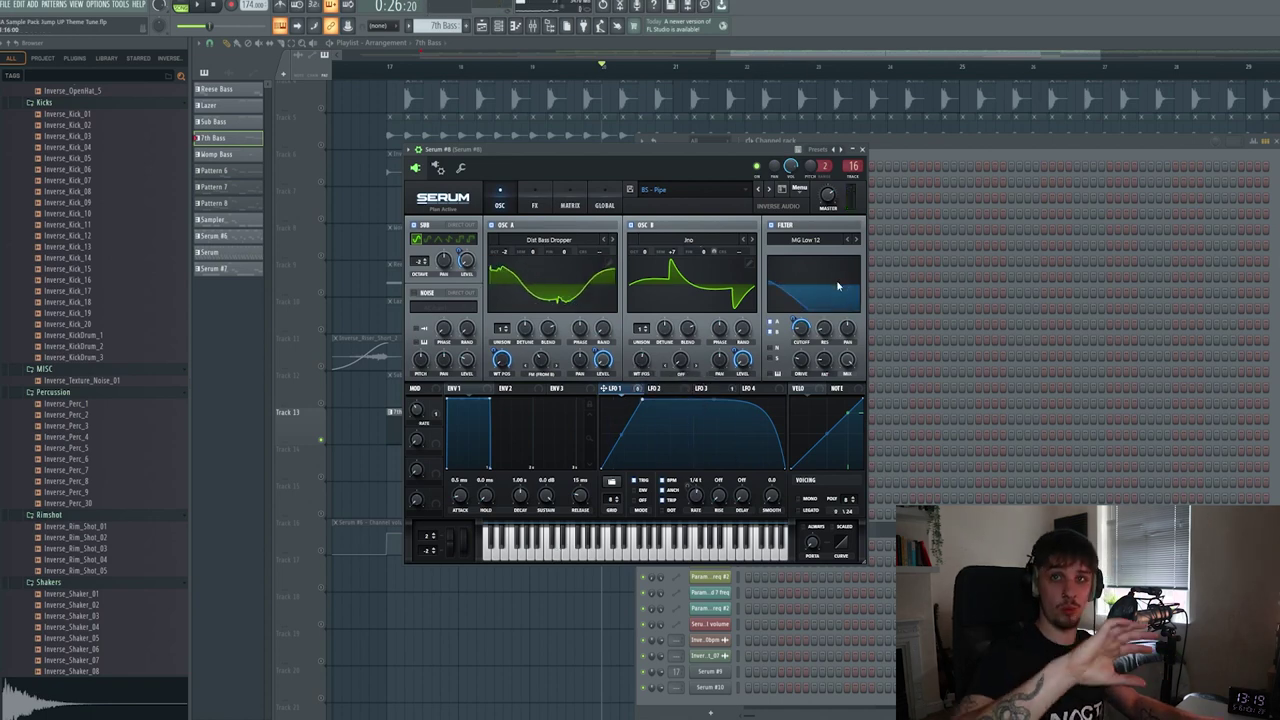
Display LFO 3 of the 7th Bass patch, audition notes, and check the modulation assigned to Osc B's fine tuning.
click(719, 391)
click(719, 390)
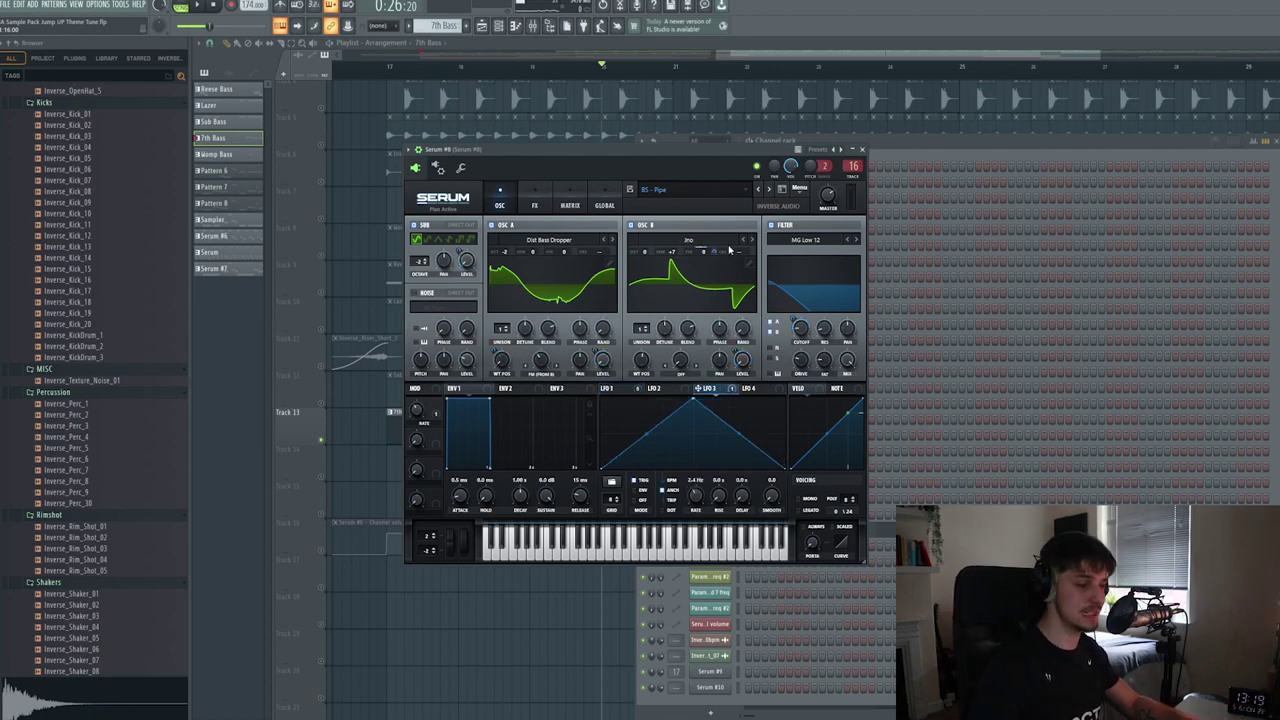
key(c)
key(b)
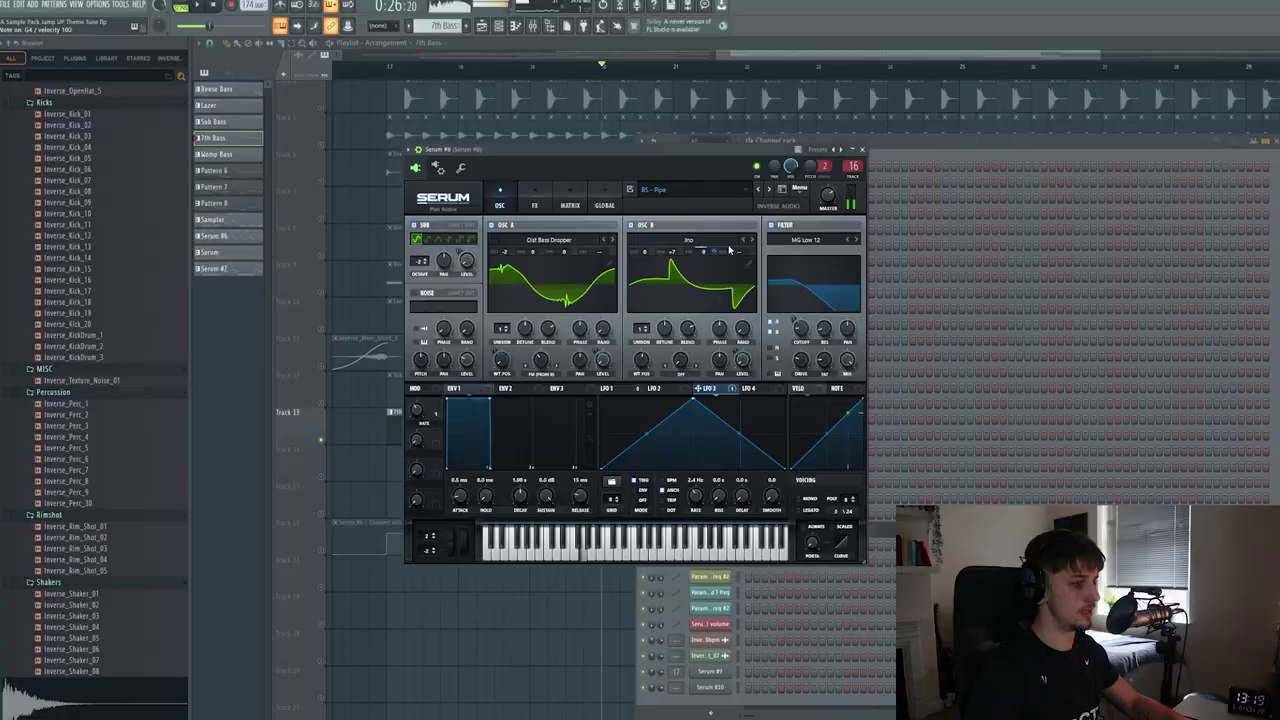
right_click(712, 251)
click(729, 267)
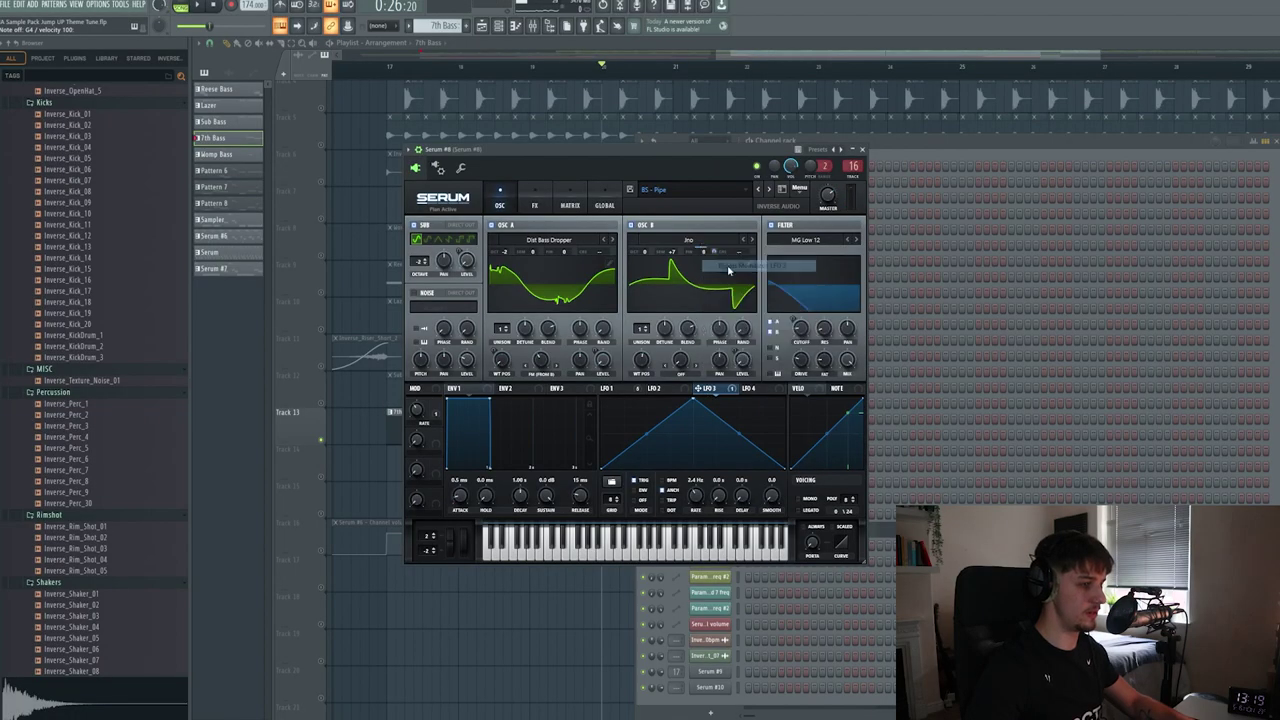
right_click(739, 247)
click(753, 274)
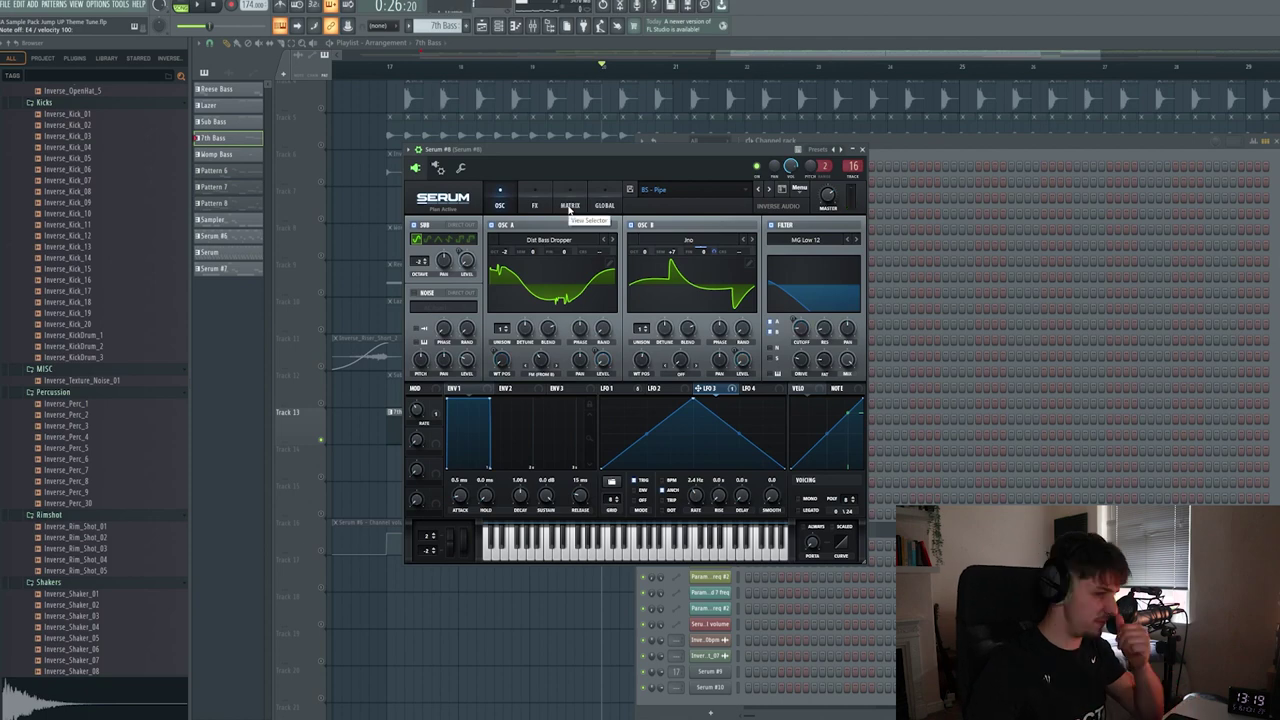
Review the 7th Bass patch's effects chain from Hyper and Distortion down to EQ, and return to the oscillators.
click(535, 205)
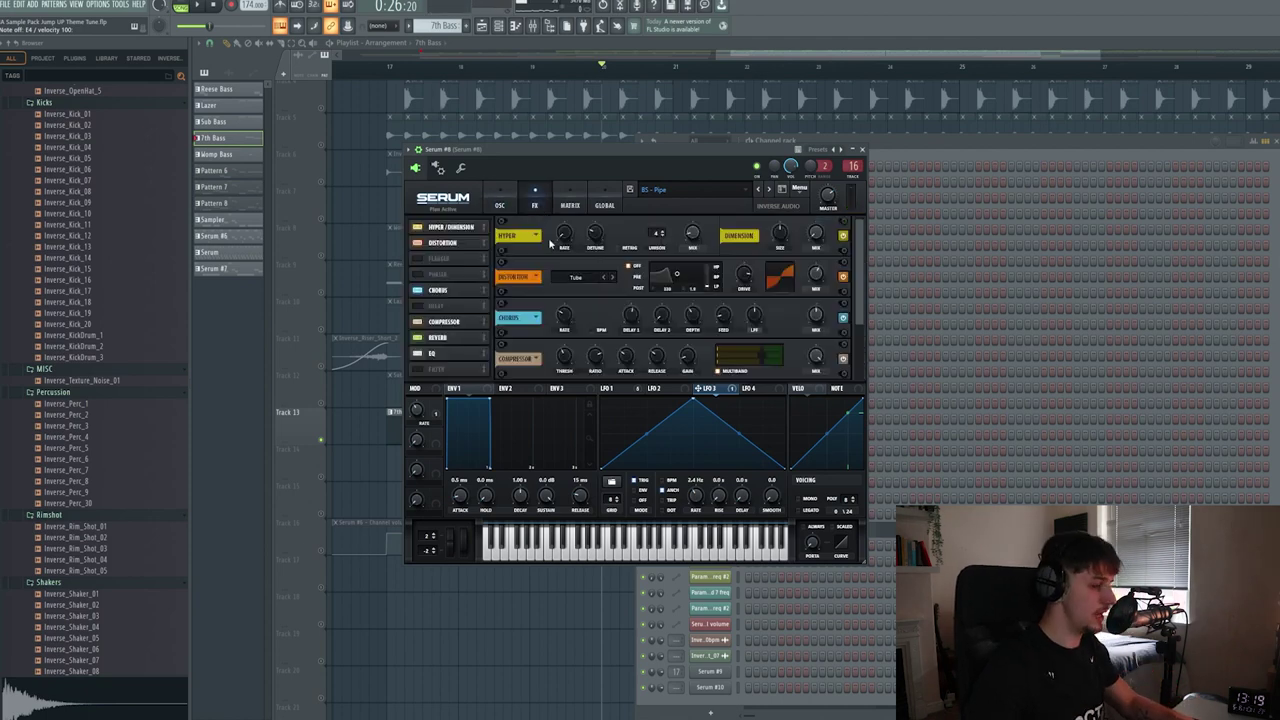
click(456, 244)
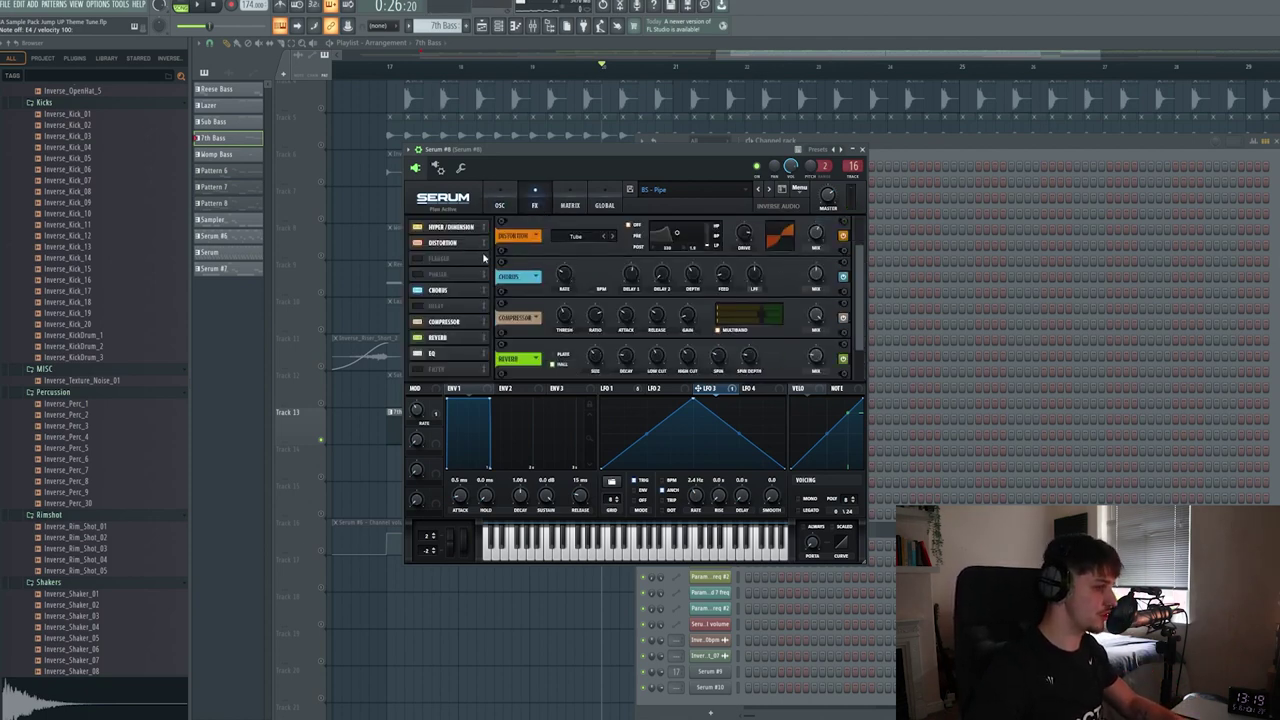
click(458, 291)
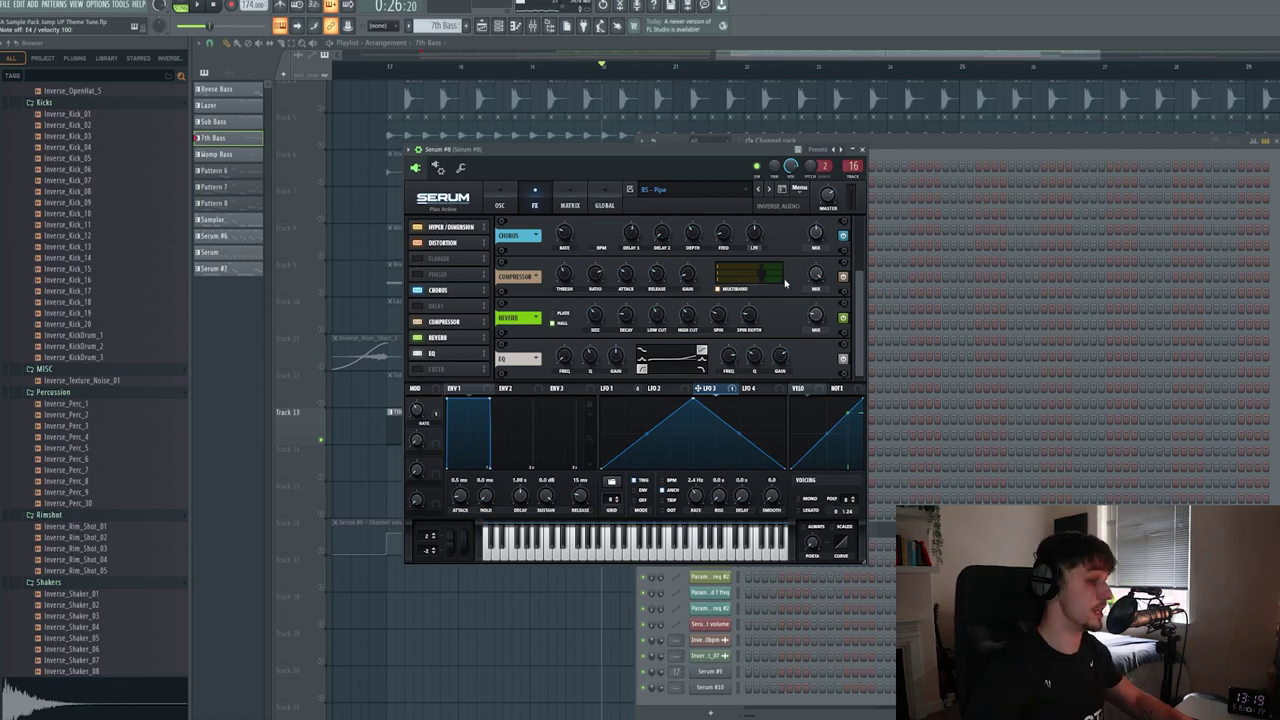
click(498, 206)
Play the 7th Bass again from bar 20, close its Serum window, and stop playback.
key(space)
click(863, 150)
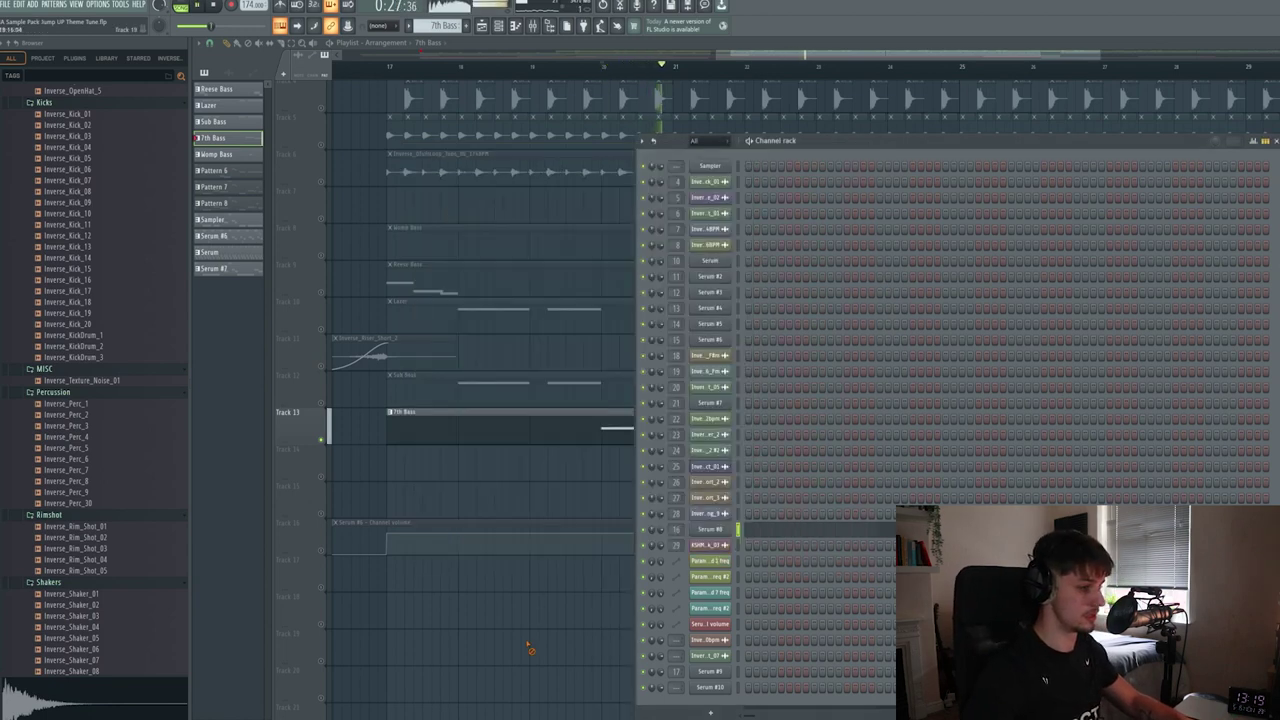
right_click(529, 646)
key(space)
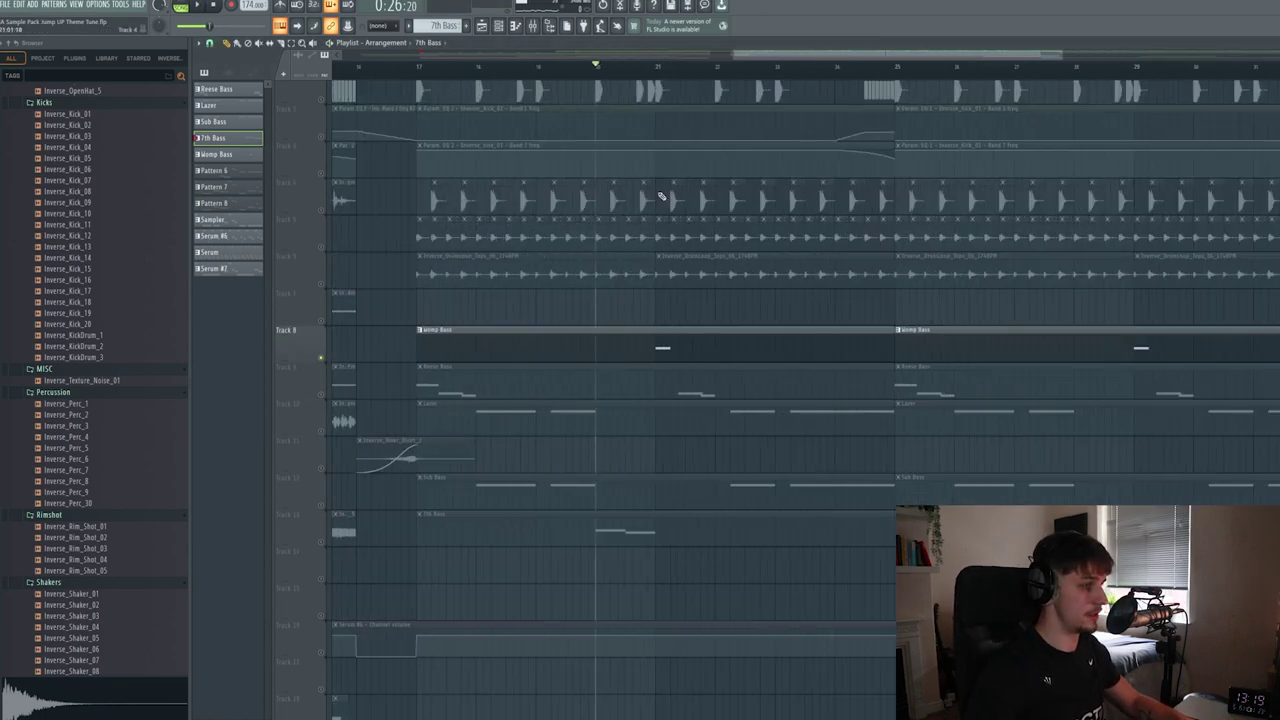
Solo the Womp Bass on Track 8, play it from bar 21, and select its pattern with the channel rack open.
scroll(656, 150, up, 2)
click(651, 71)
click(657, 72)
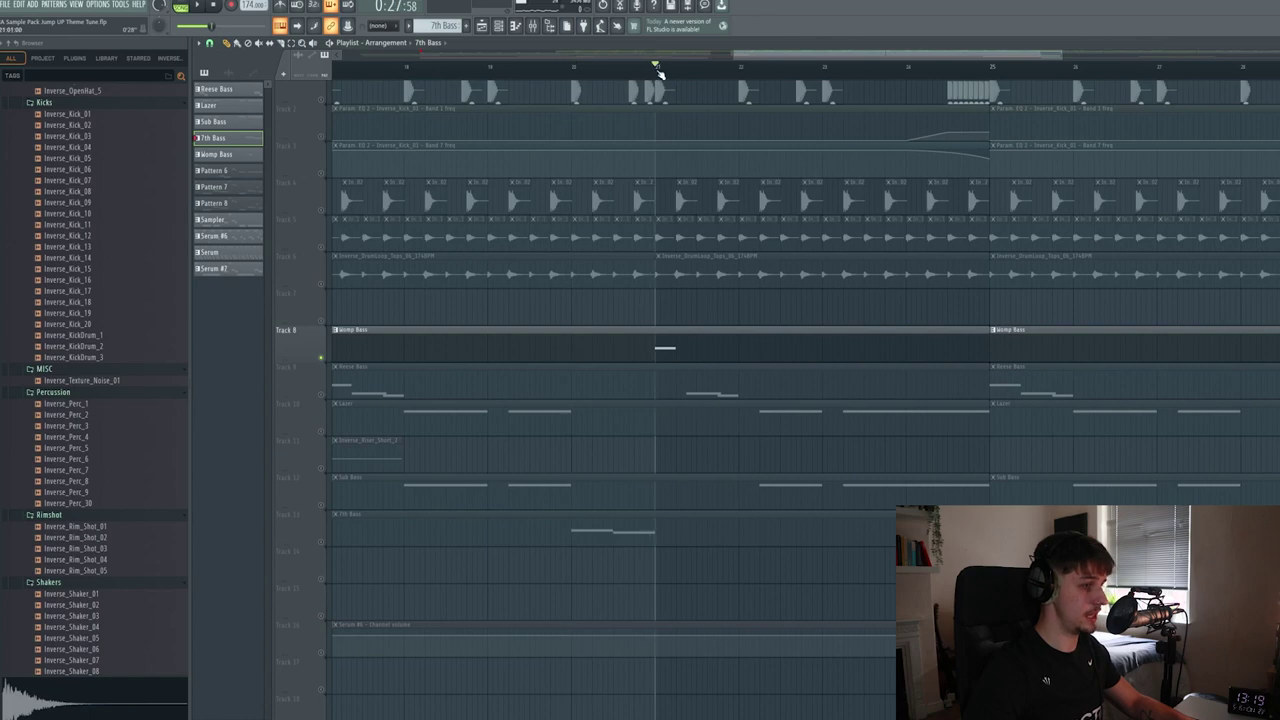
key(F6)
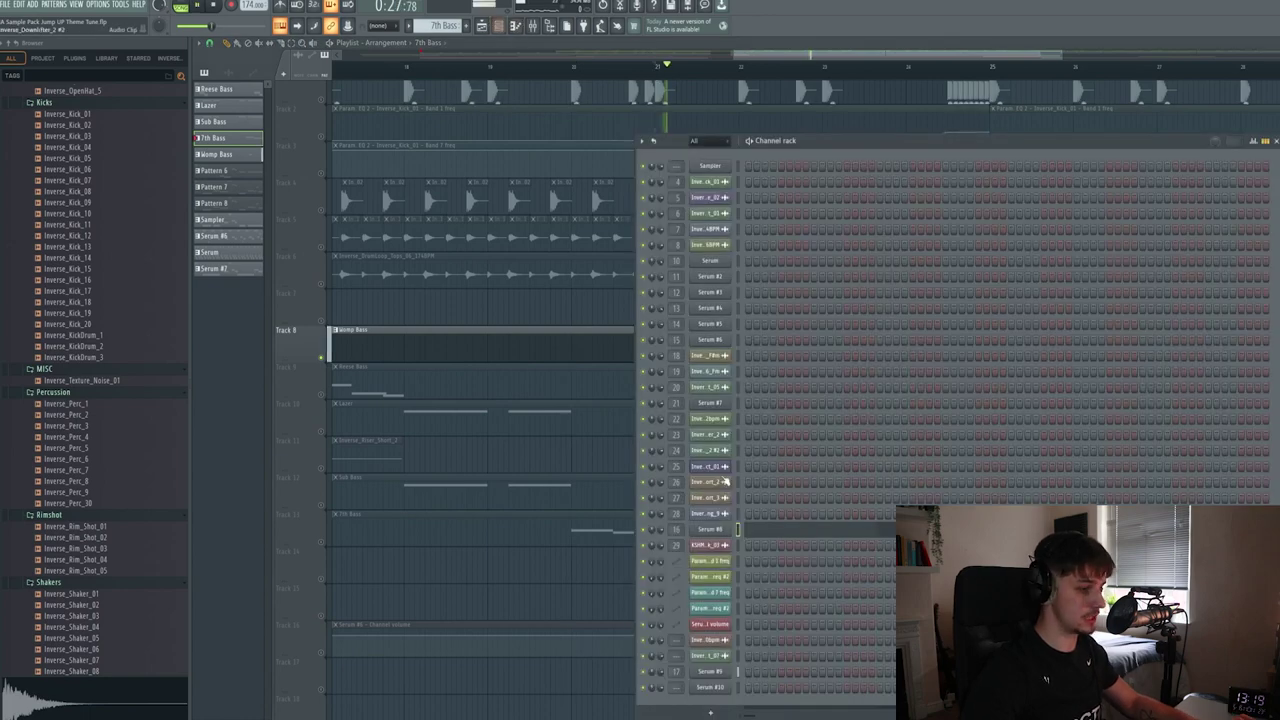
key(space)
click(552, 340)
Open the Womp Bass's Serum #9 instrument, audition a note, and review its LFO 1, distortion and compressor settings.
click(708, 673)
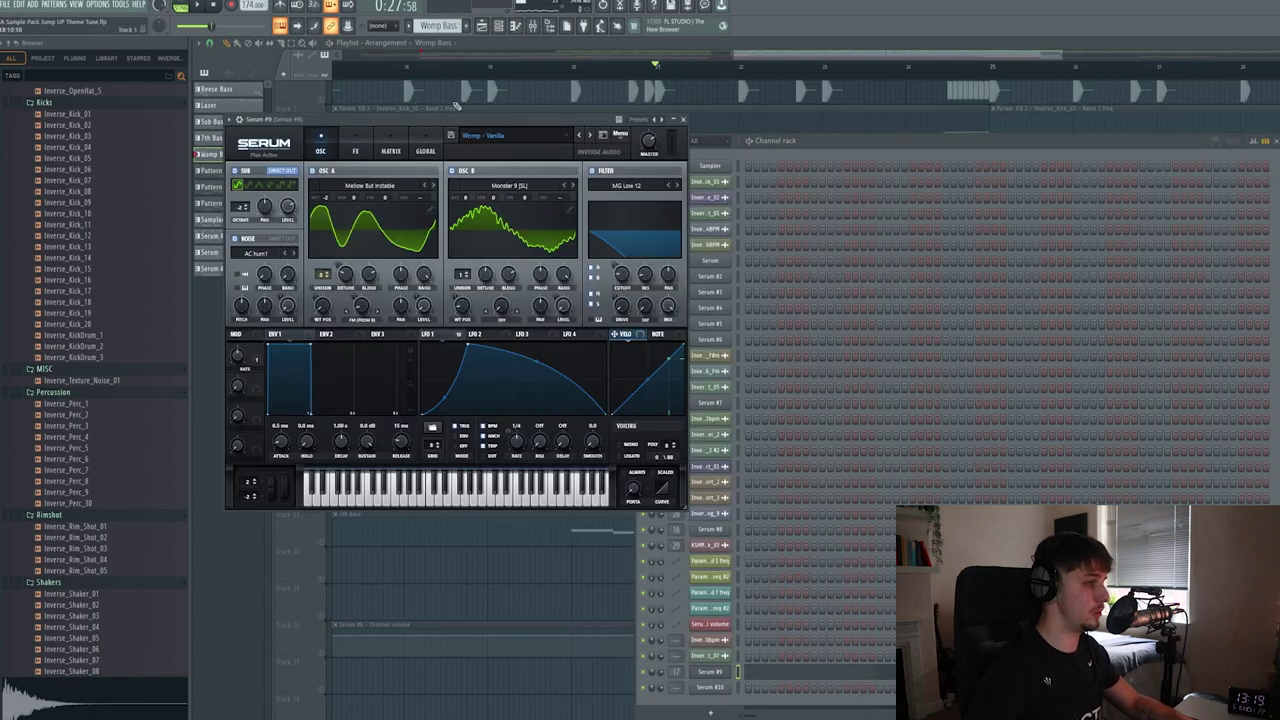
click(531, 109)
drag(534, 118, 615, 124)
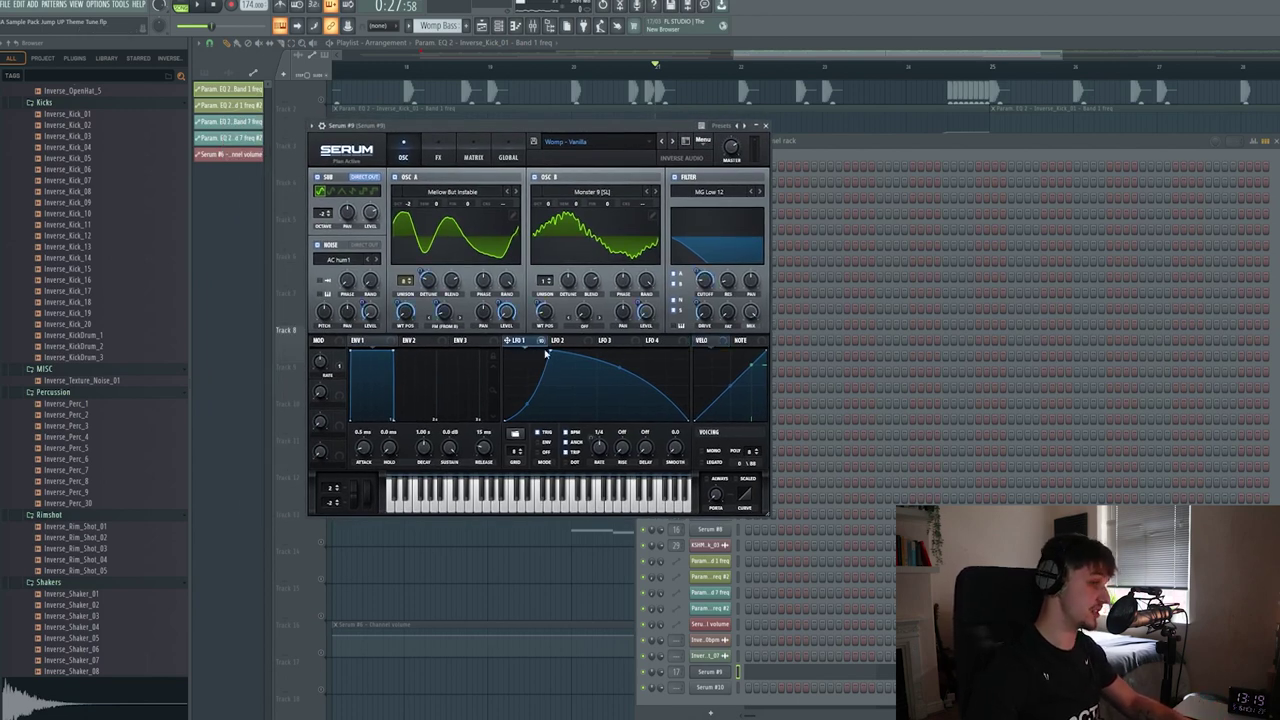
key(x)
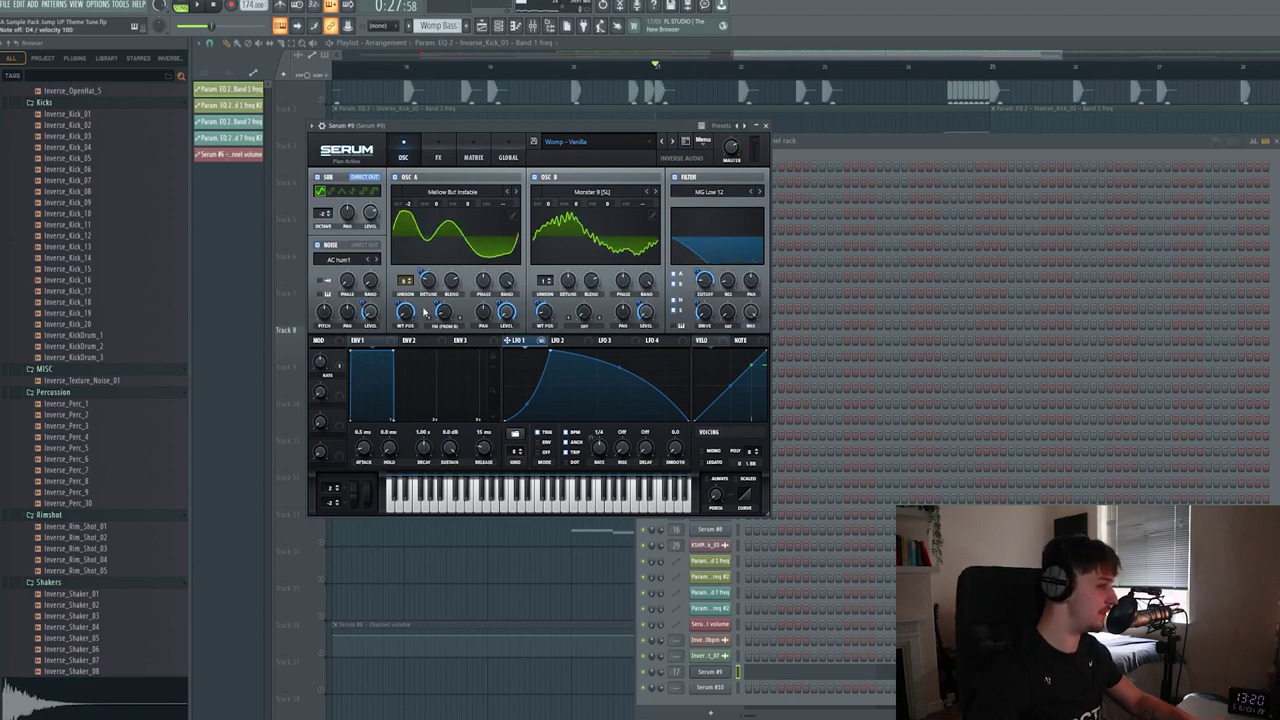
click(438, 154)
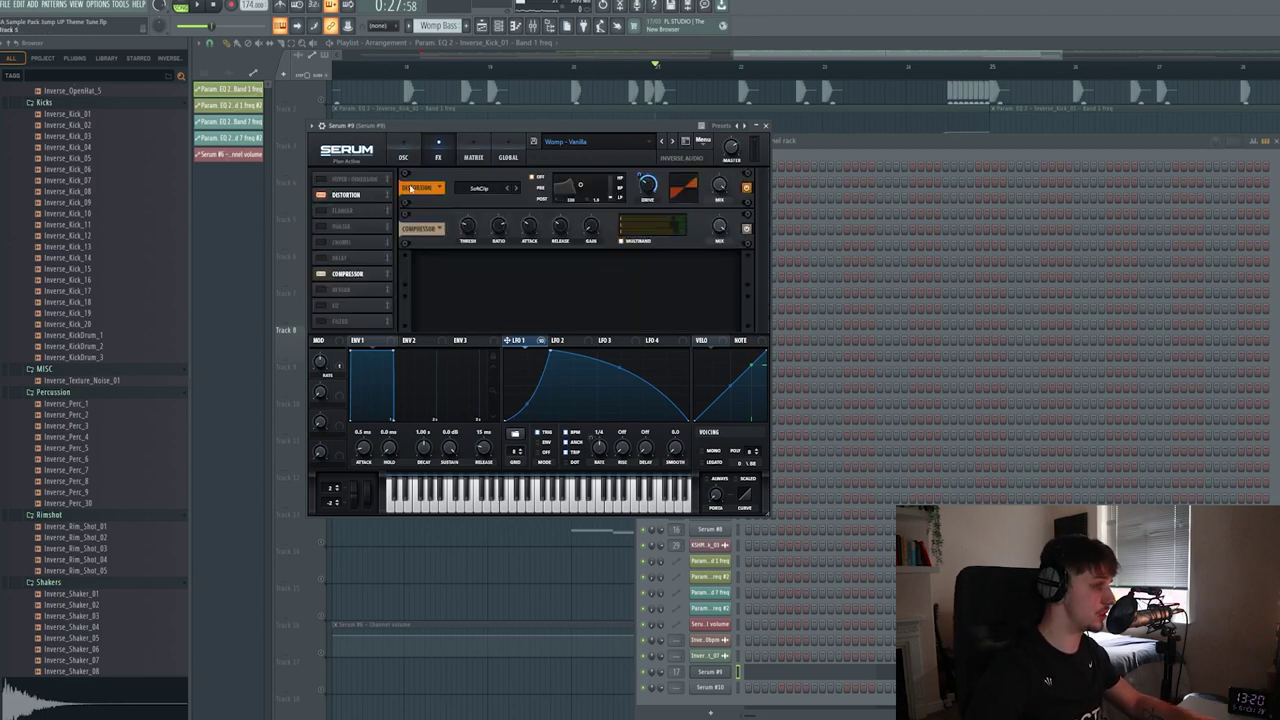
click(404, 156)
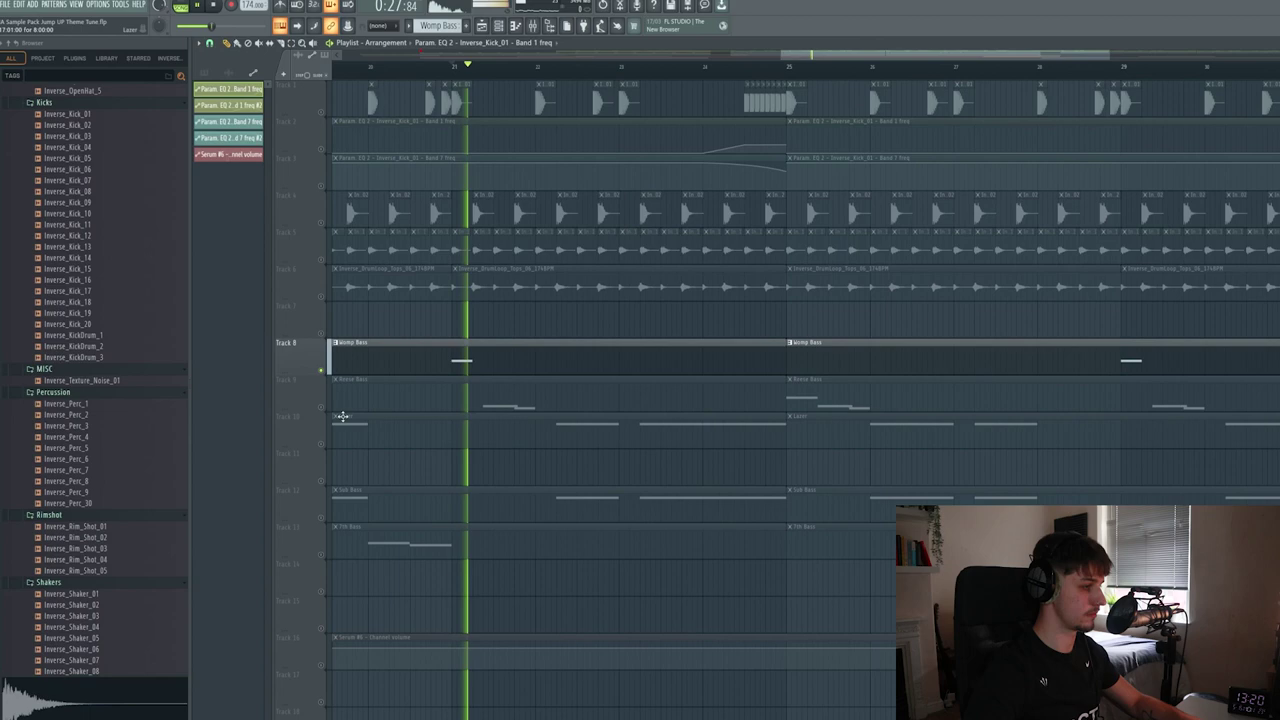
Enable the Reese Bass, Lazer, Sub Bass and 7th Bass tracks alongside the Womp Bass, with the playhead at bar 17.
key(space)
click(321, 407)
click(321, 444)
click(321, 518)
scroll(510, 523, left, 6)
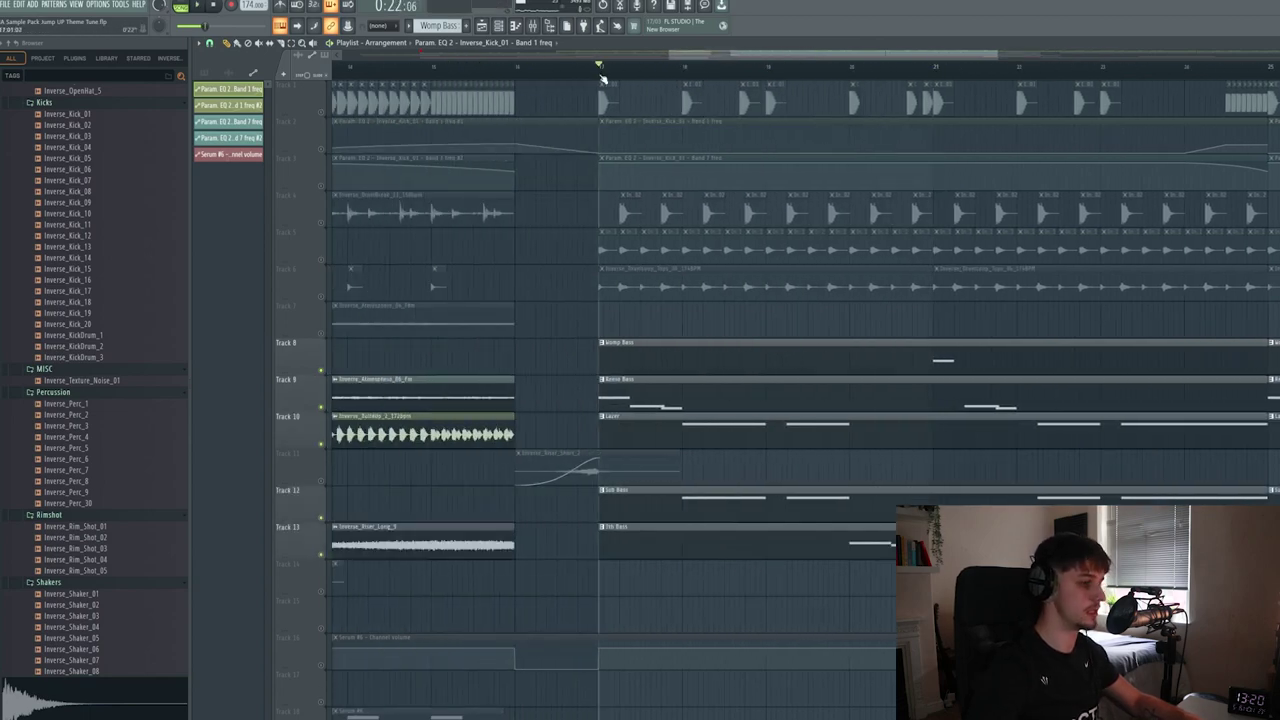
Play all five bass layers together from bar 17 and follow how they alternate through the drop.
key(space)
scroll(606, 451, down, 3)
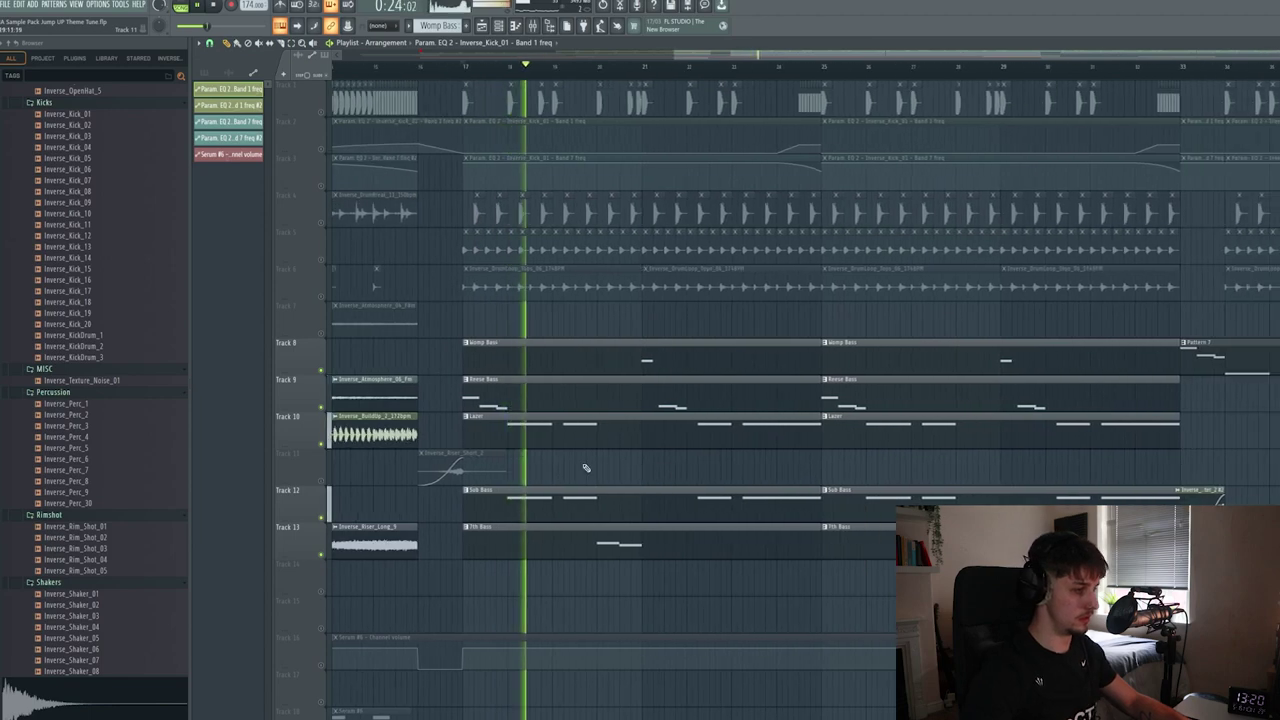
scroll(600, 472, left, 2)
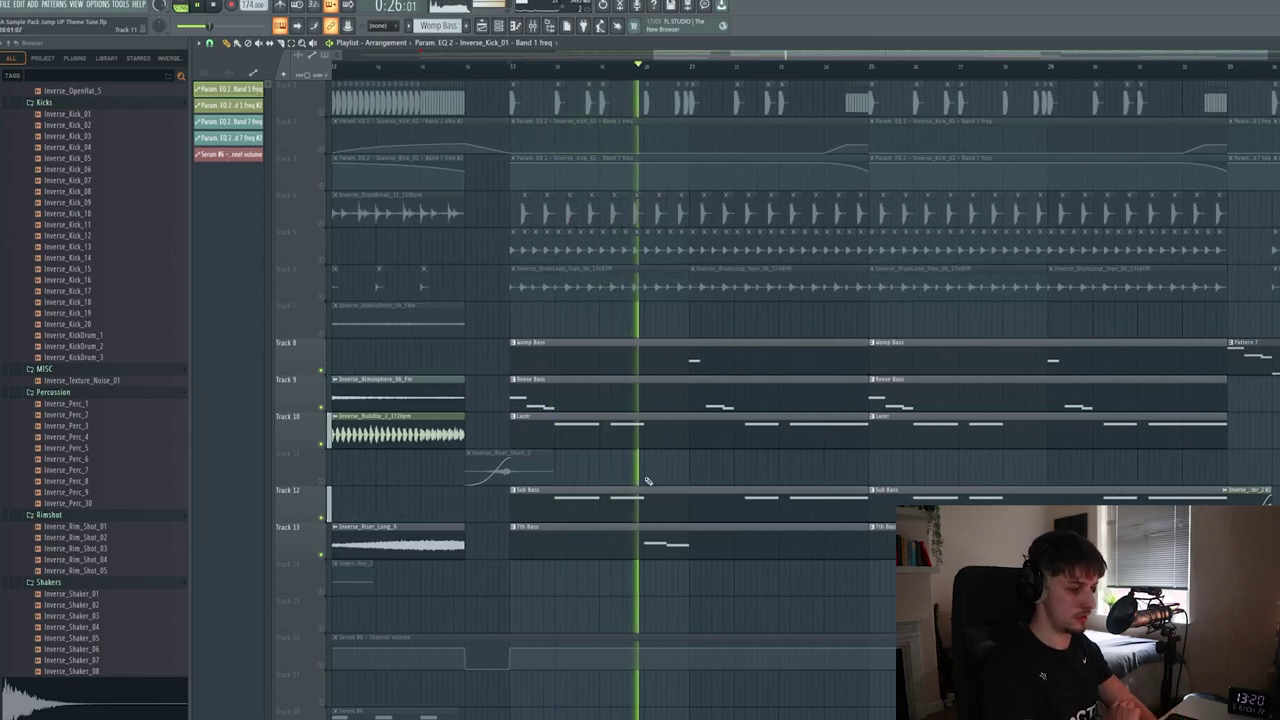
scroll(680, 468, right, 3)
scroll(708, 455, left, 1)
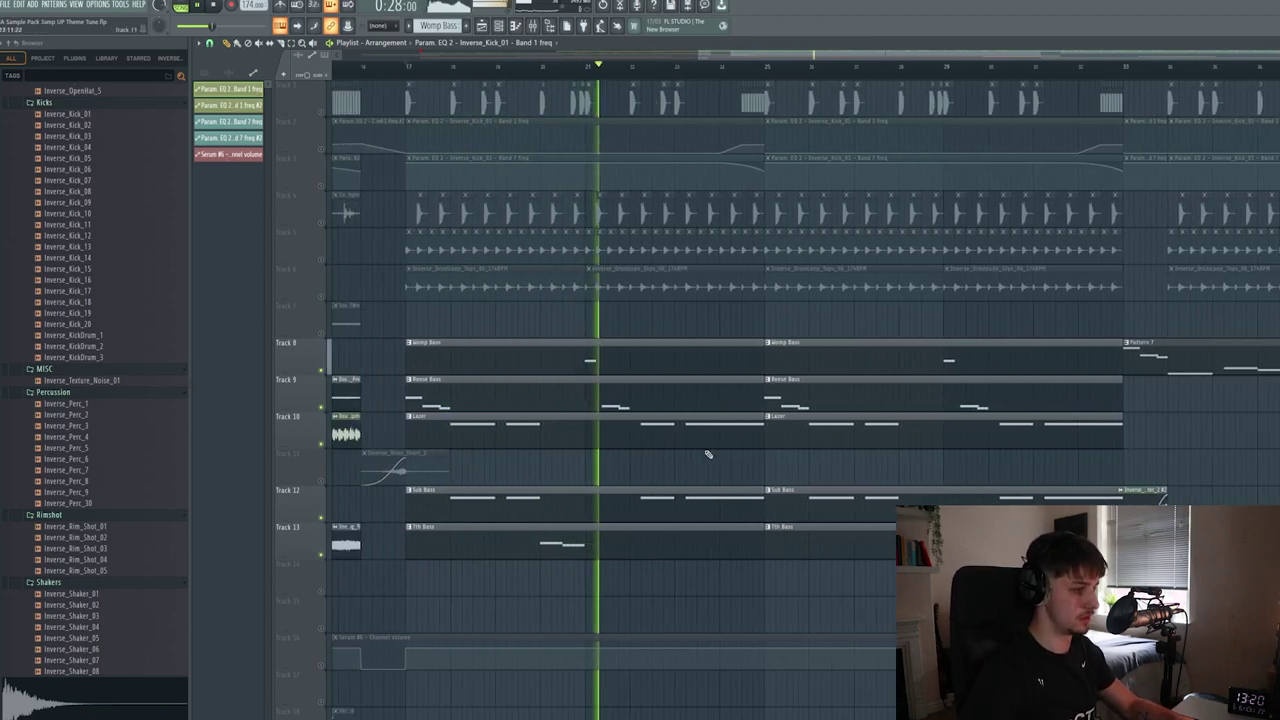
scroll(720, 470, right, 1)
scroll(703, 483, right, 1)
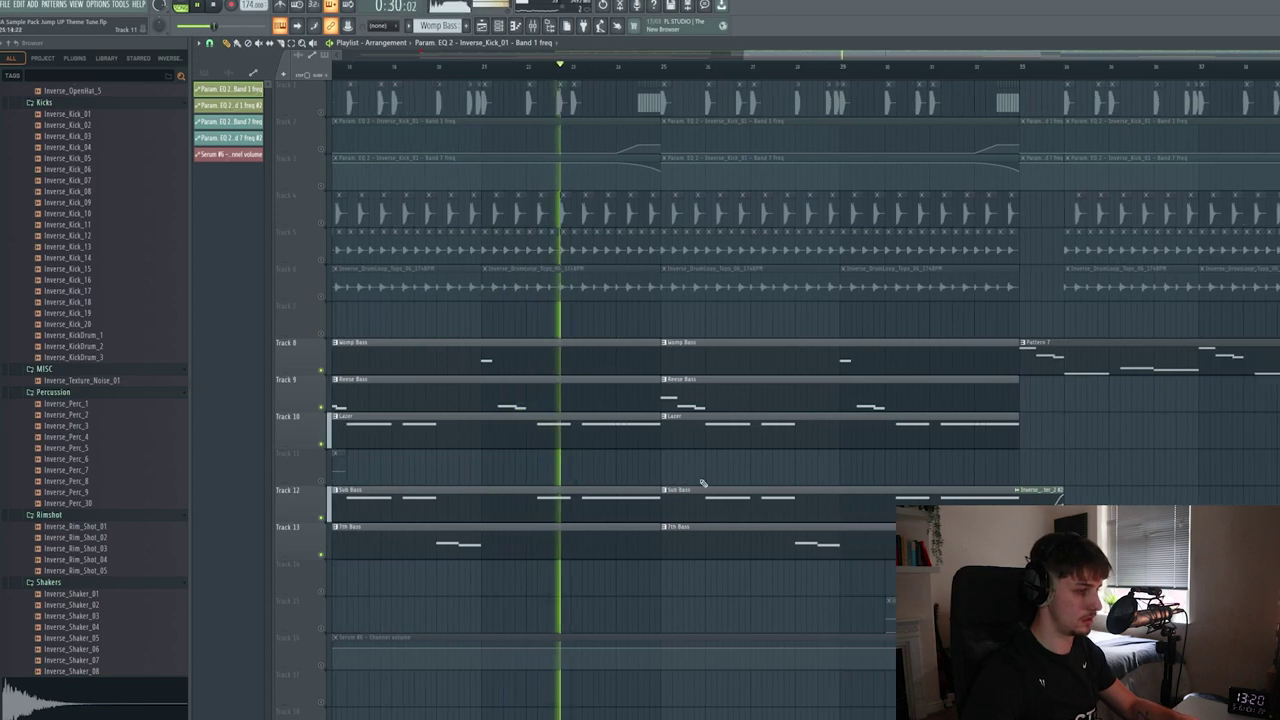
Open the Lazer pattern in the piano roll and play back the split notes near its end.
double_click(603, 437)
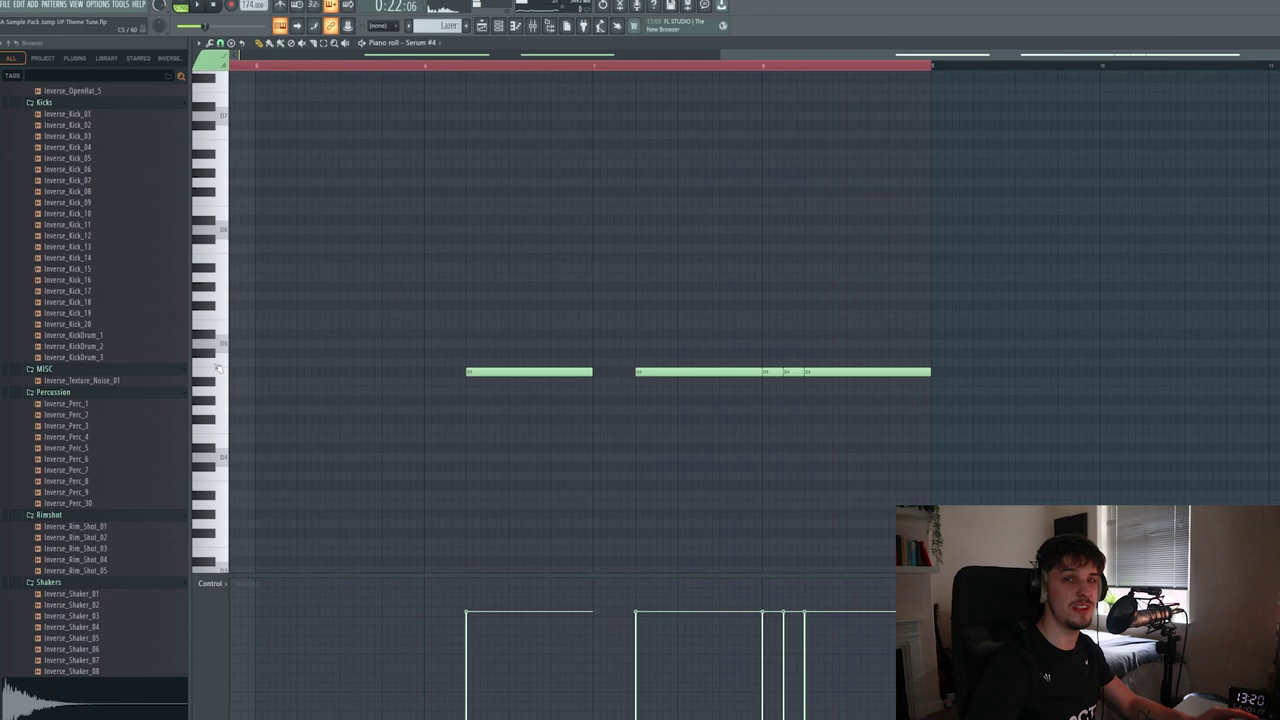
ctrl+scroll(758, 408, up, 3)
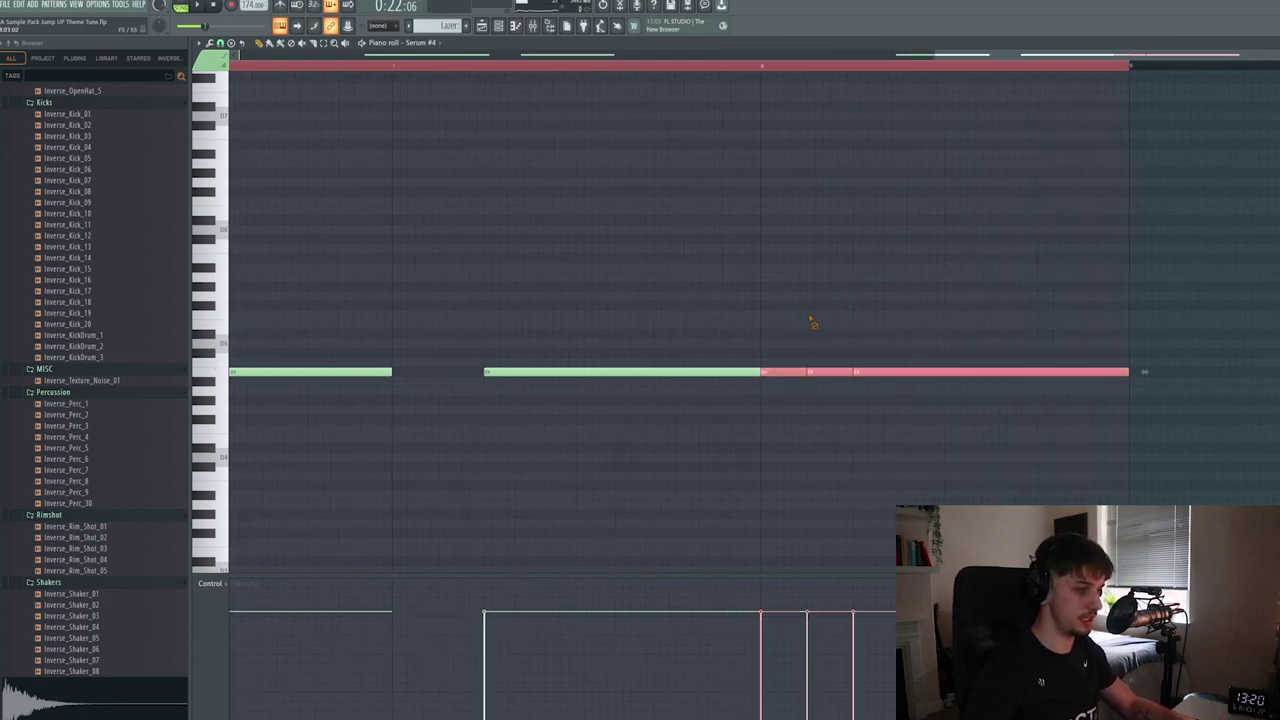
key(space)
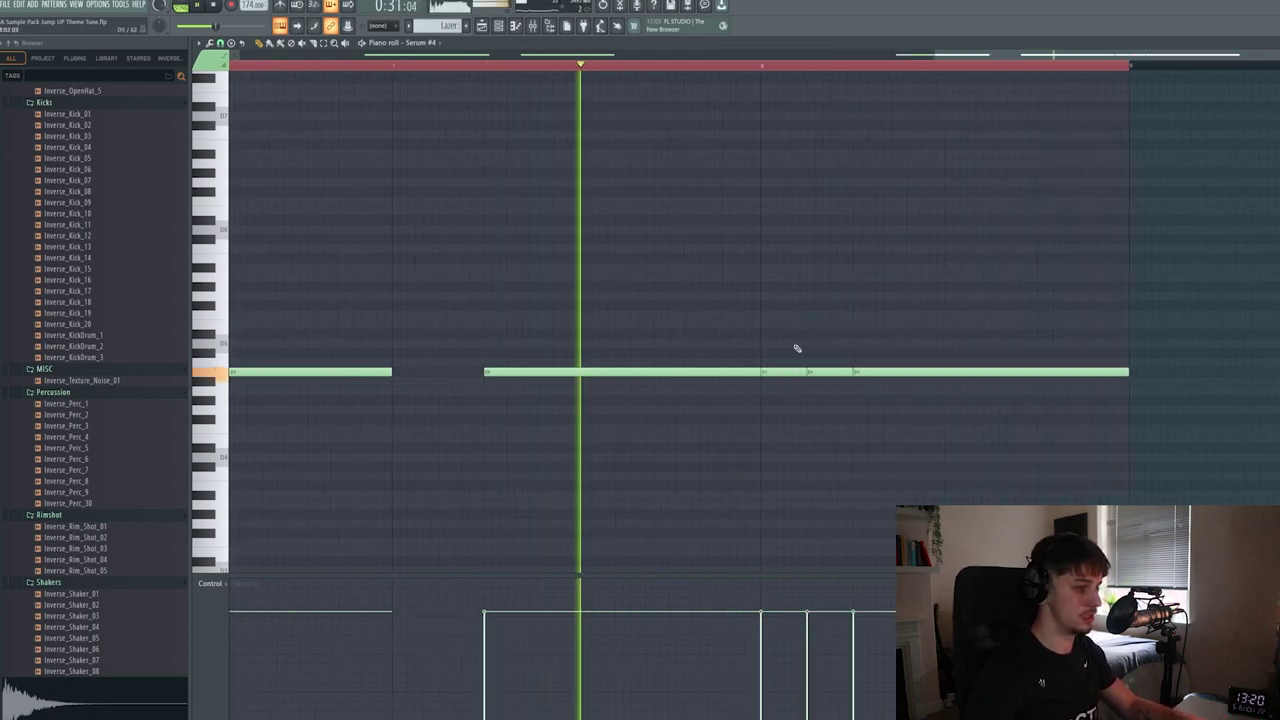
Stop the Lazer pattern preview, return to the playlist, and play the full drop from bar 17 up to bar 33.
drag(822, 323, 620, 329)
key(space)
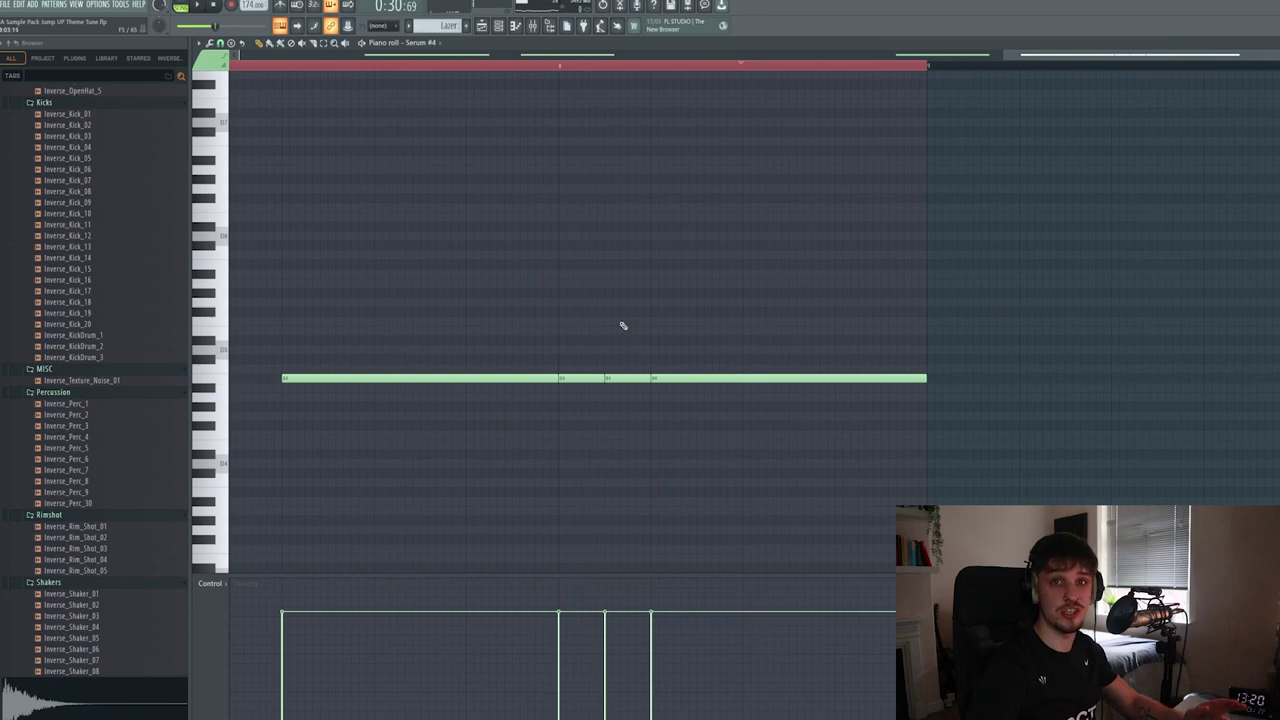
click(482, 26)
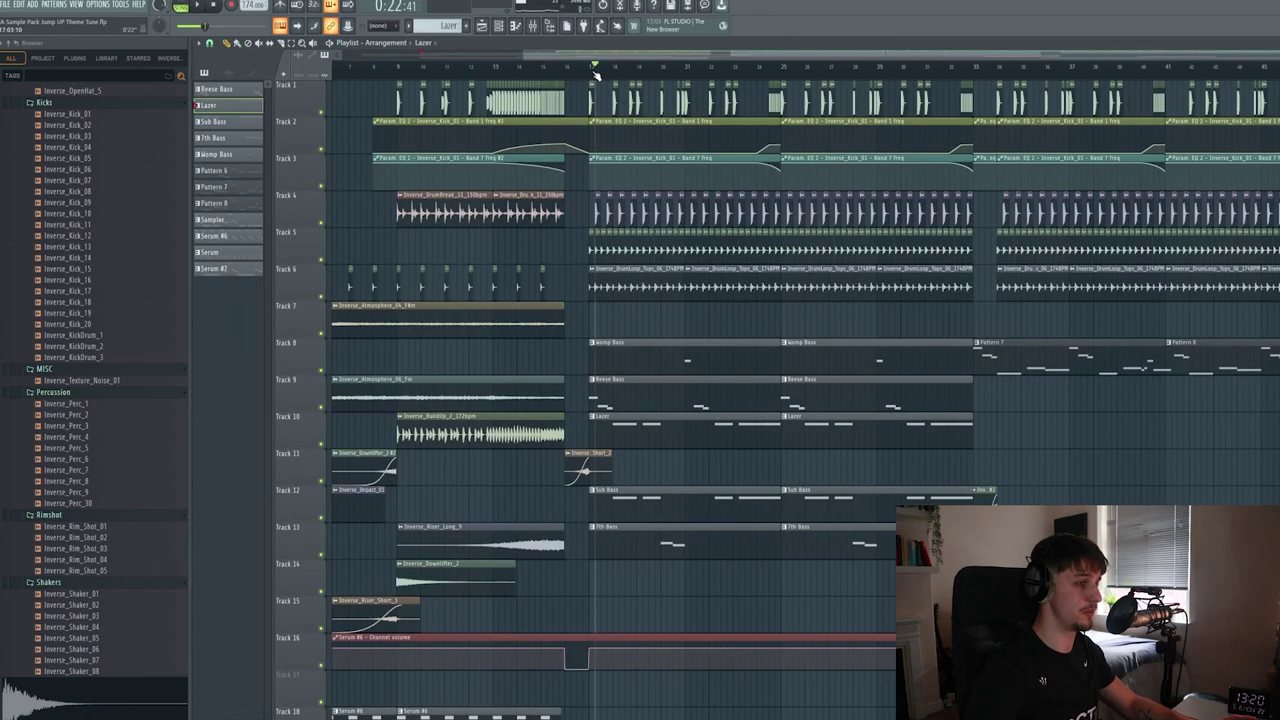
click(593, 68)
key(space)
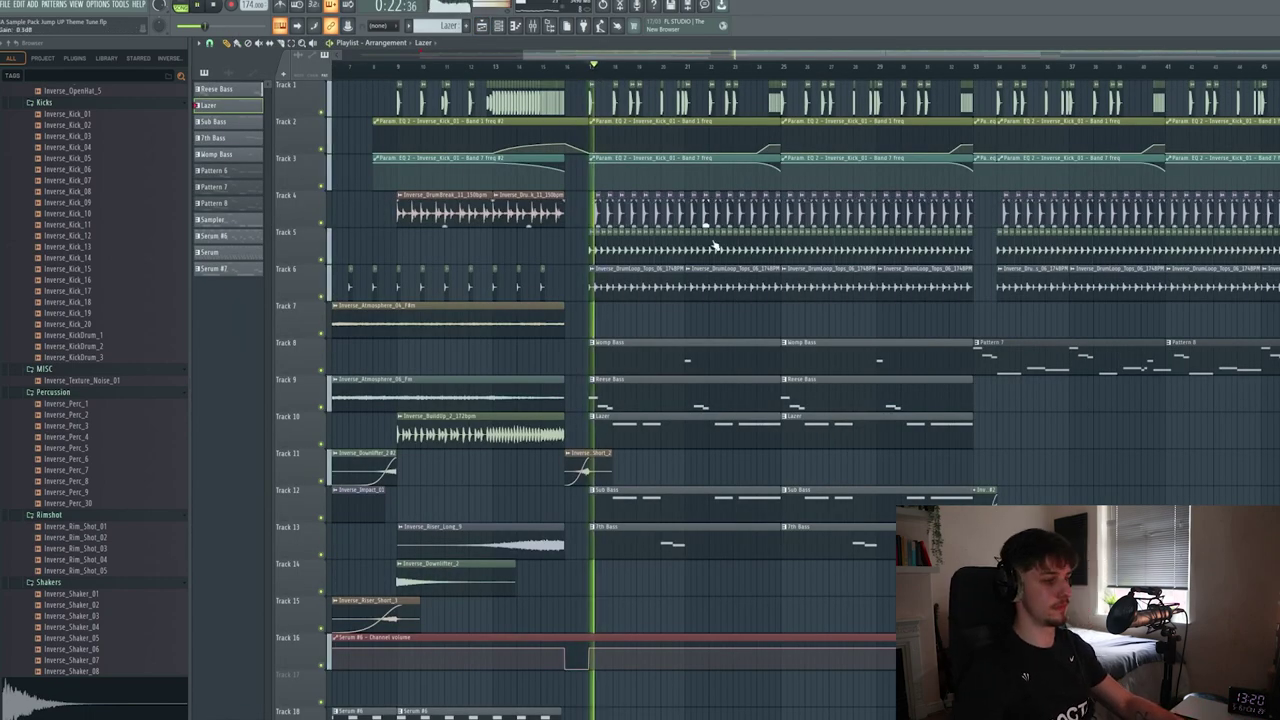
drag(718, 446, 745, 377)
scroll(700, 483, down, 2)
scroll(744, 376, up, 3)
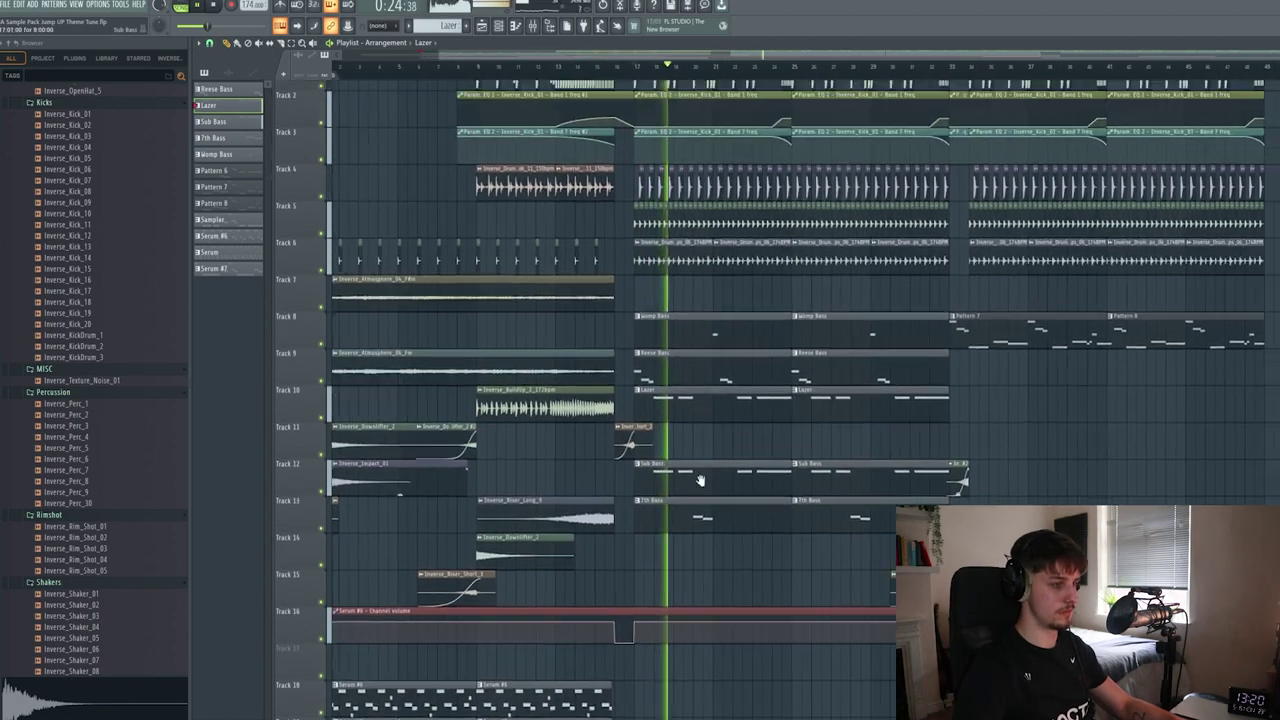
ctrl+scroll(800, 480, down, 2)
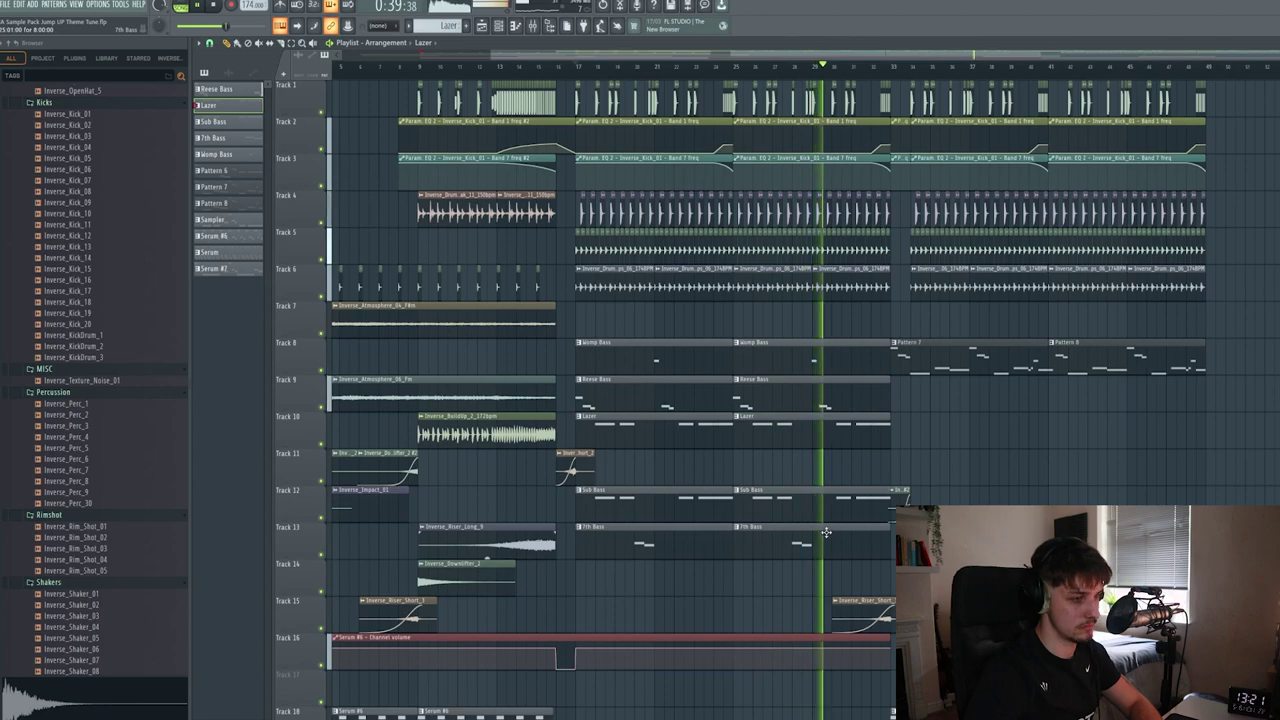
scroll(826, 500, up, 5)
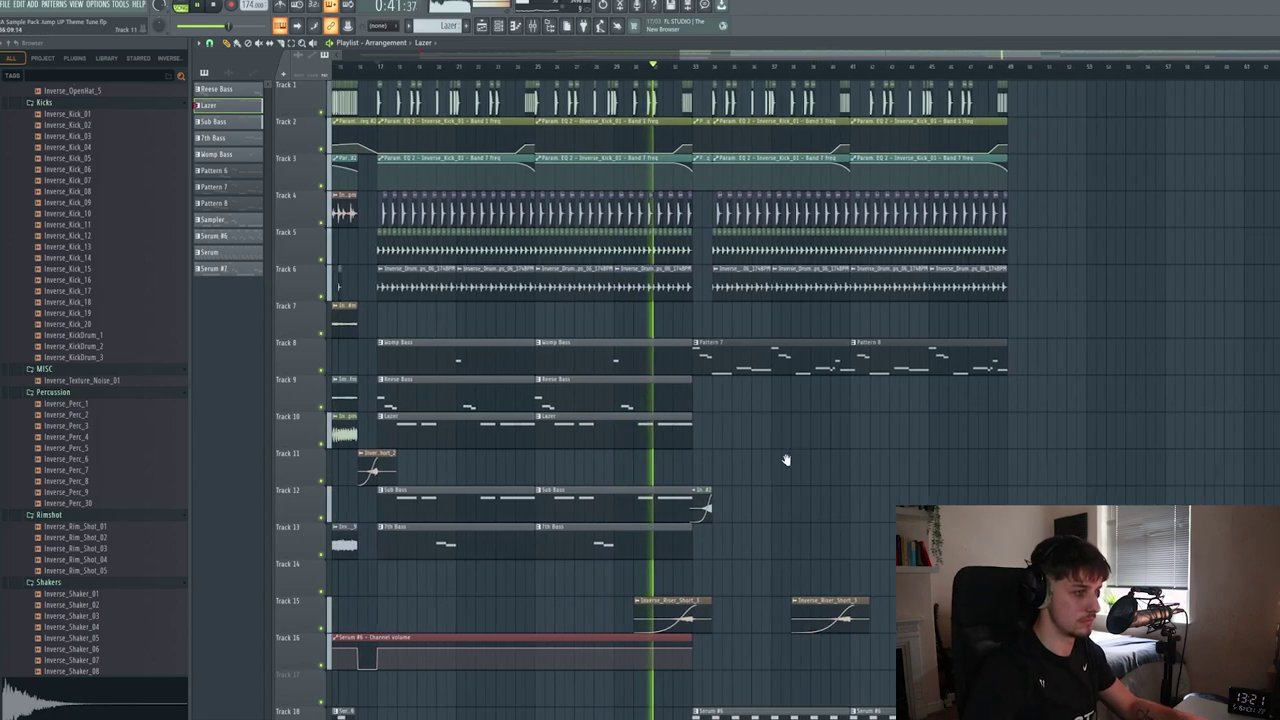
scroll(826, 477, up, 5)
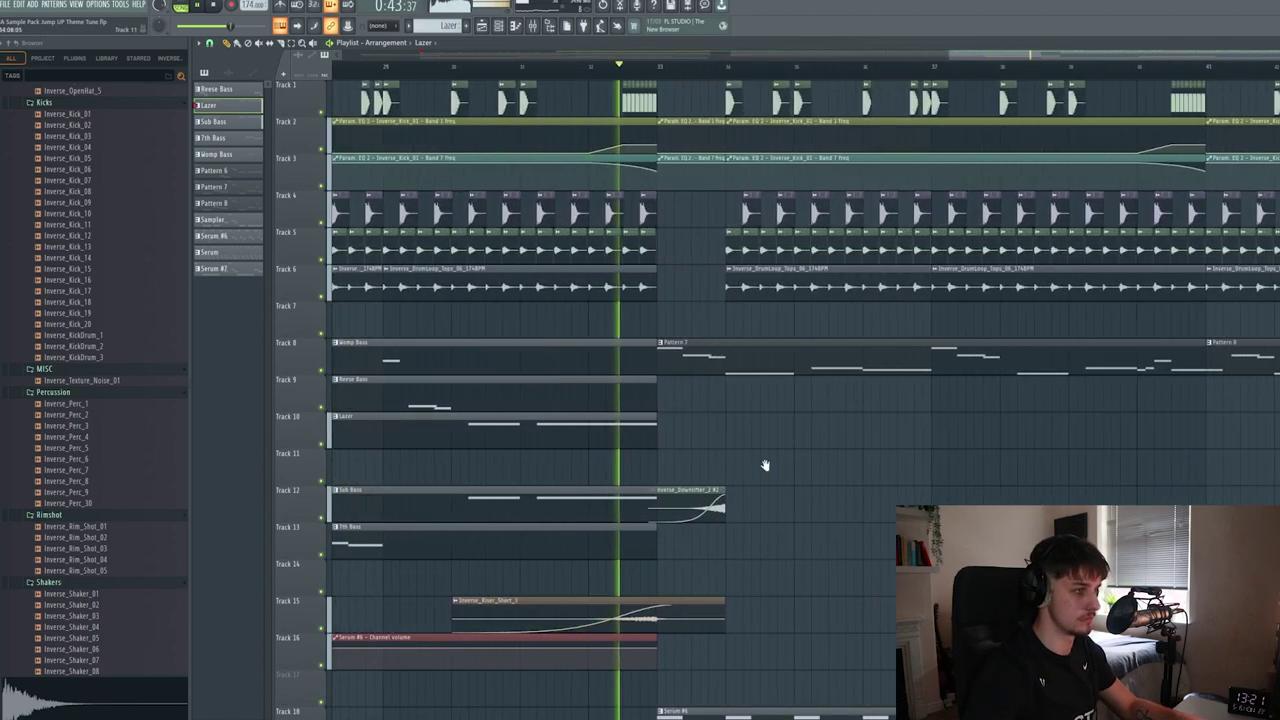
drag(880, 441, 812, 453)
scroll(812, 454, up, 2)
Place the playhead at bar 33 and examine Pattern 7's Serum notes and its Serum #8 notes in the piano roll.
click(519, 68)
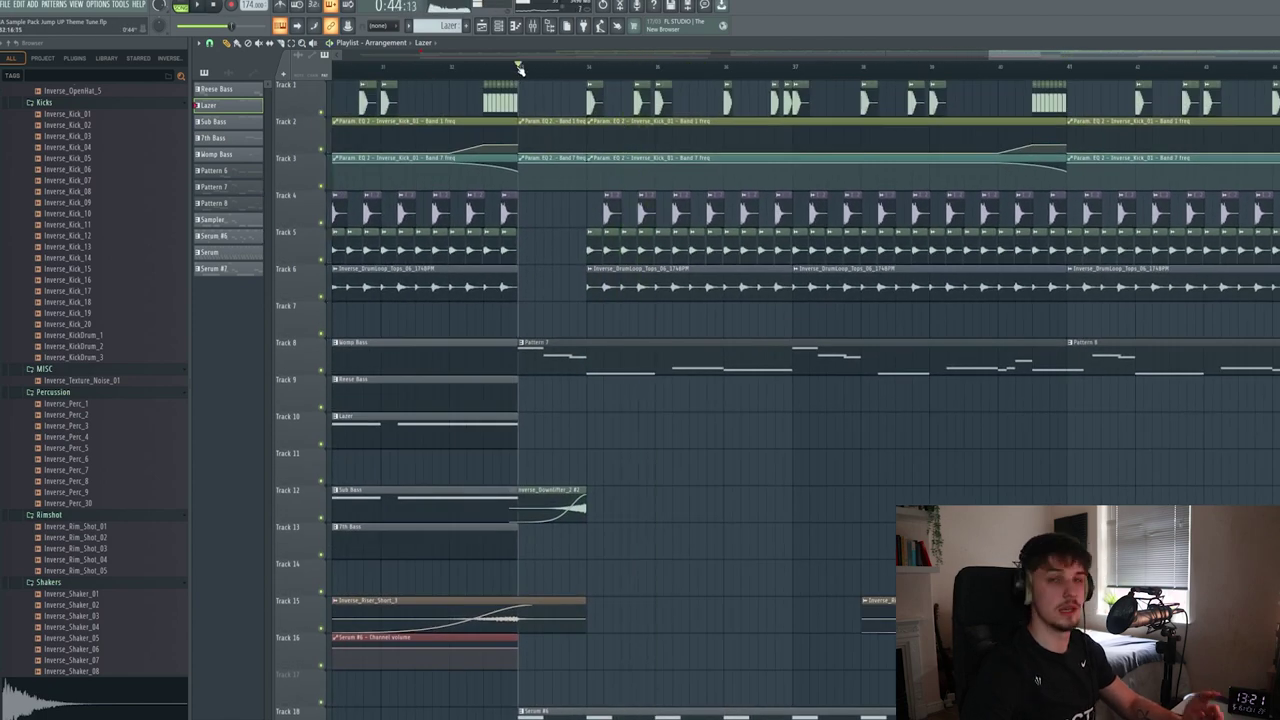
double_click(617, 371)
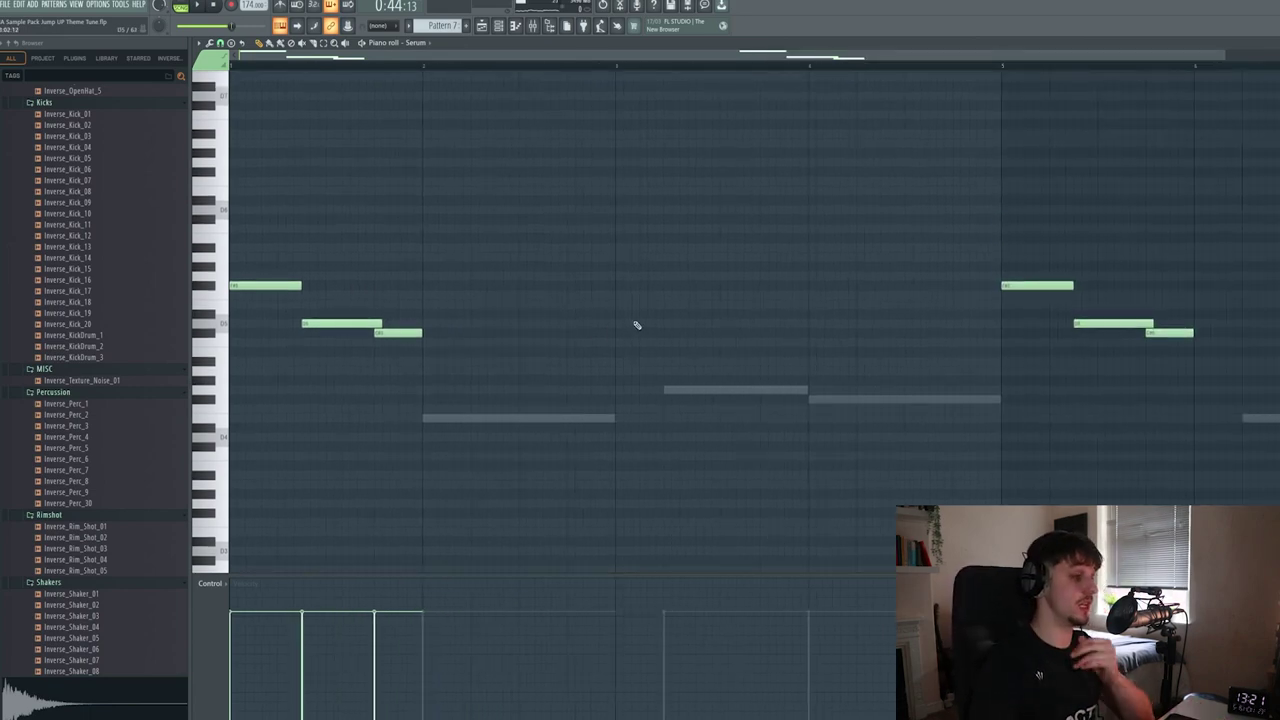
scroll(565, 381, down, 3)
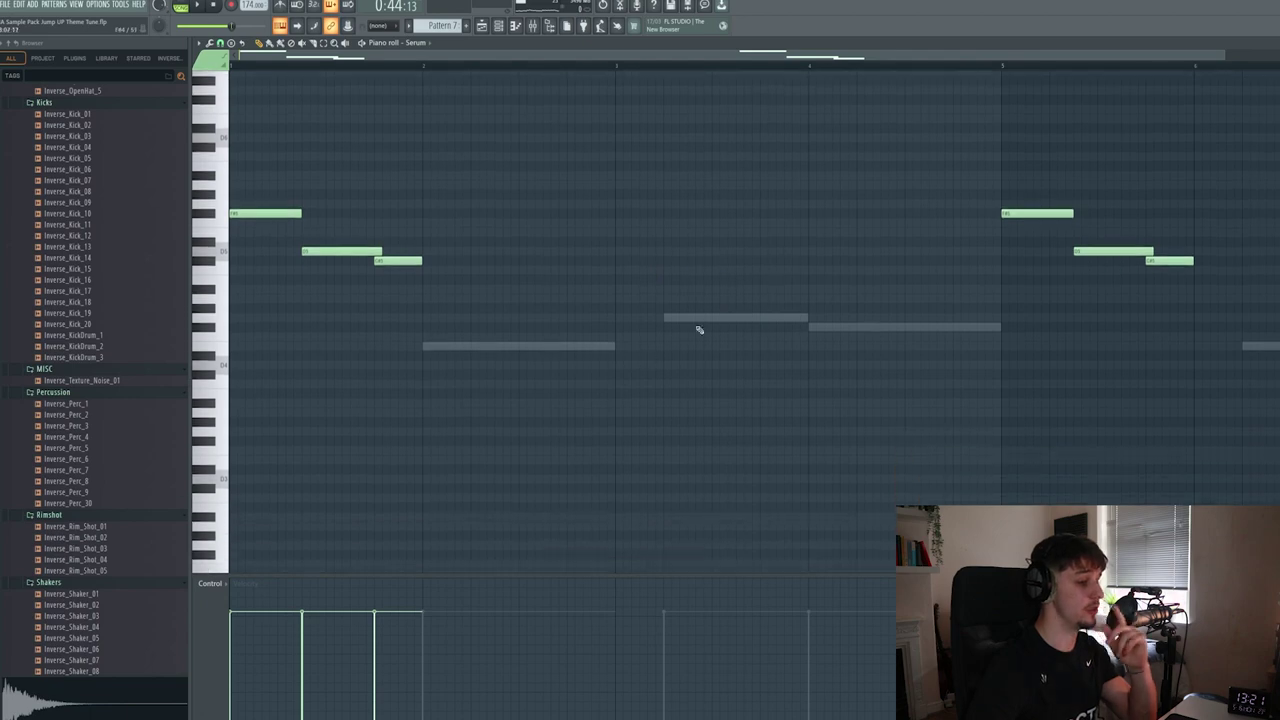
scroll(591, 204, up, 1)
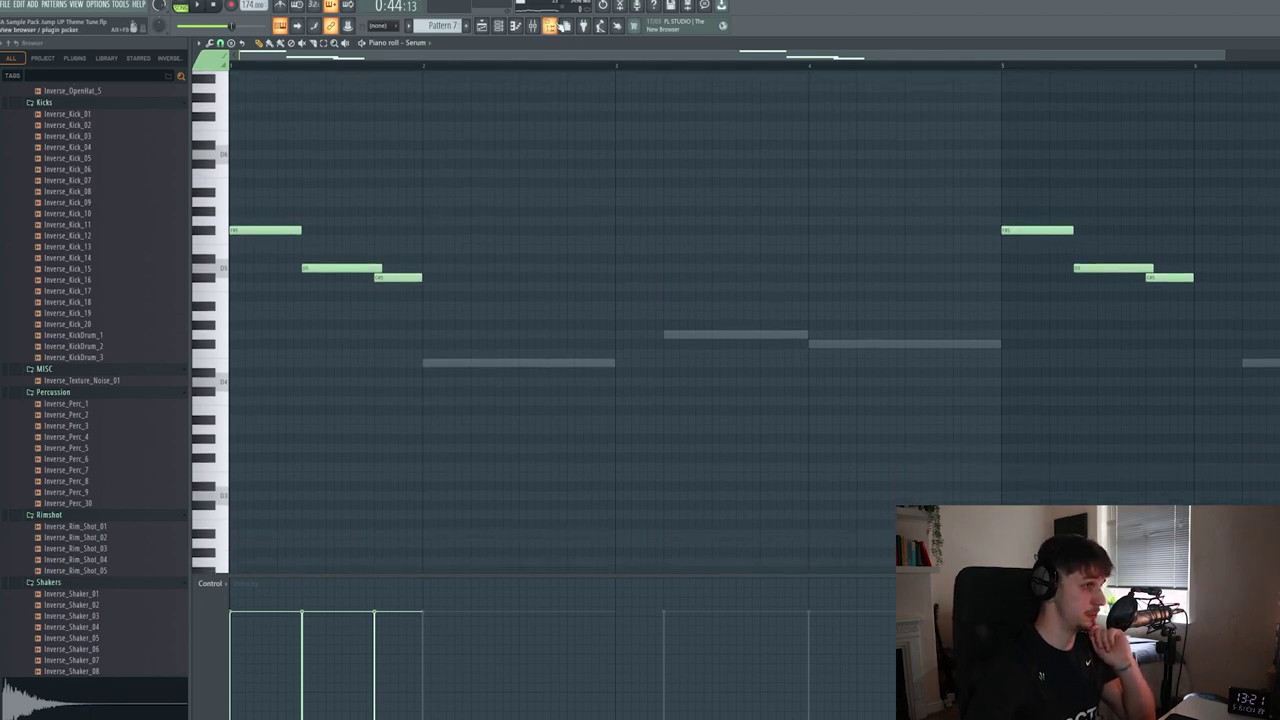
click(499, 26)
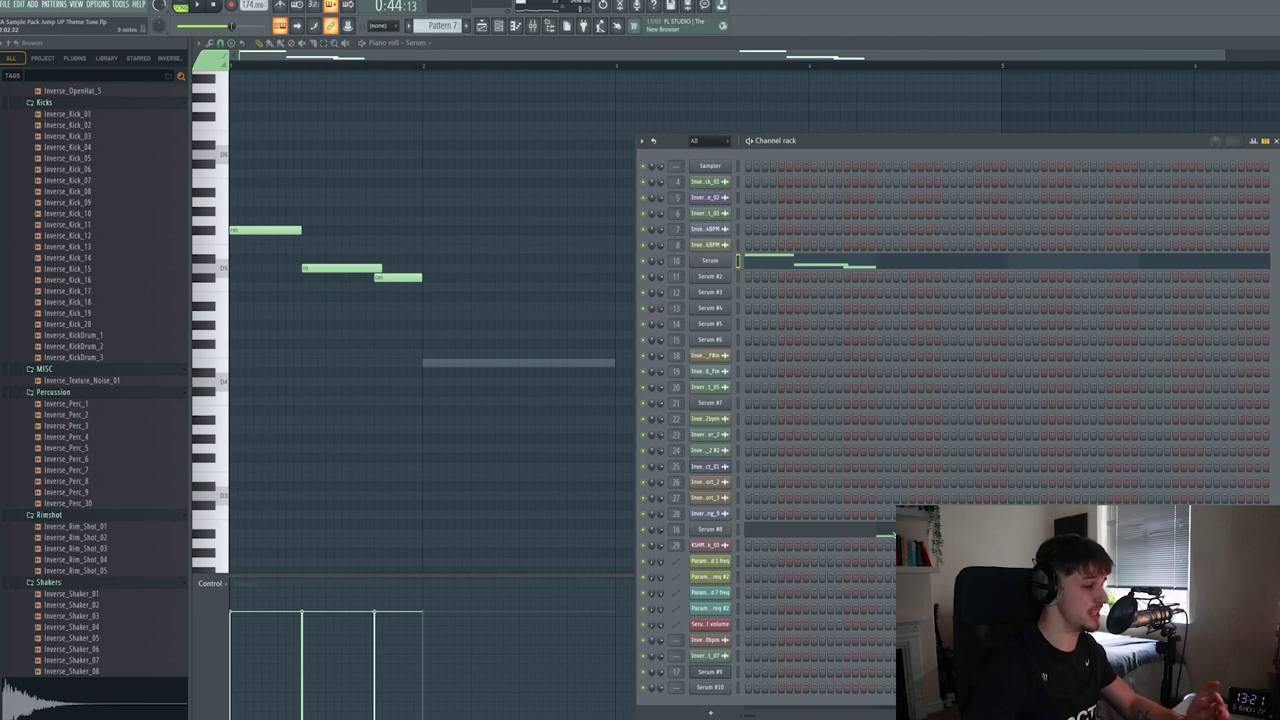
click(892, 532)
scroll(690, 442, up, 3)
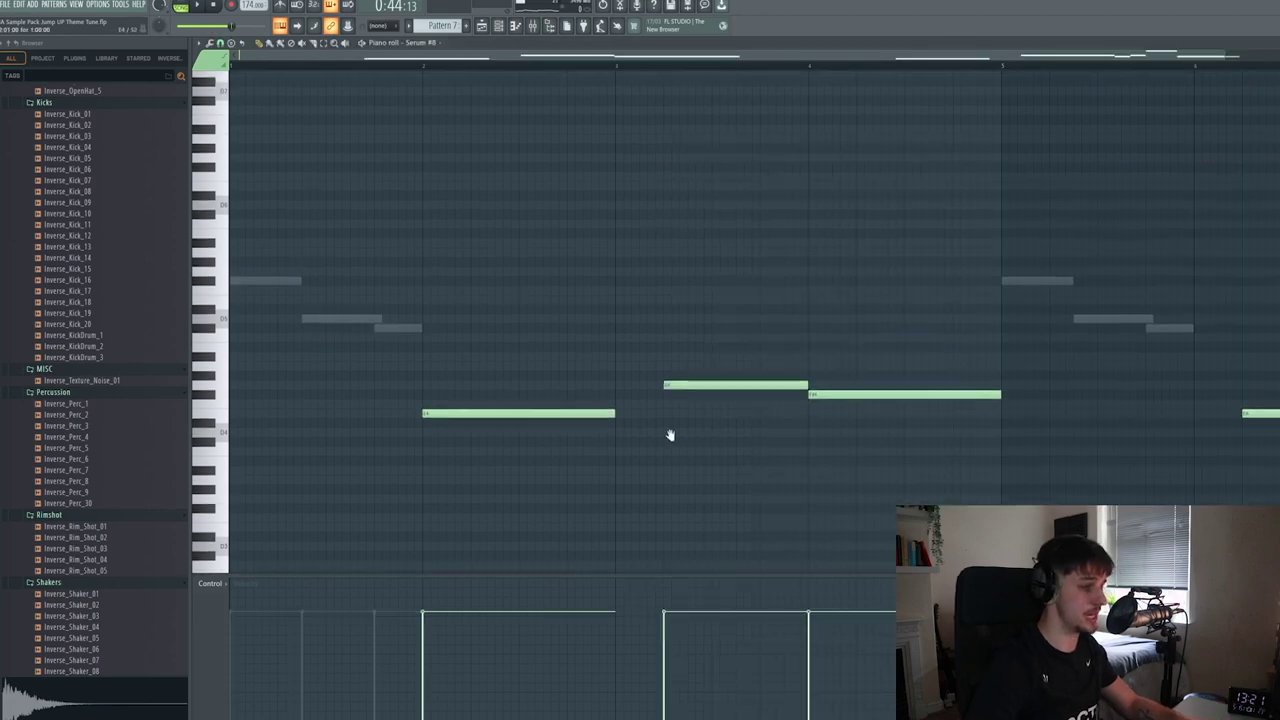
Open the Serum #8 instrument and set oscillator B's semitone offset to +7.
click(510, 28)
click(719, 530)
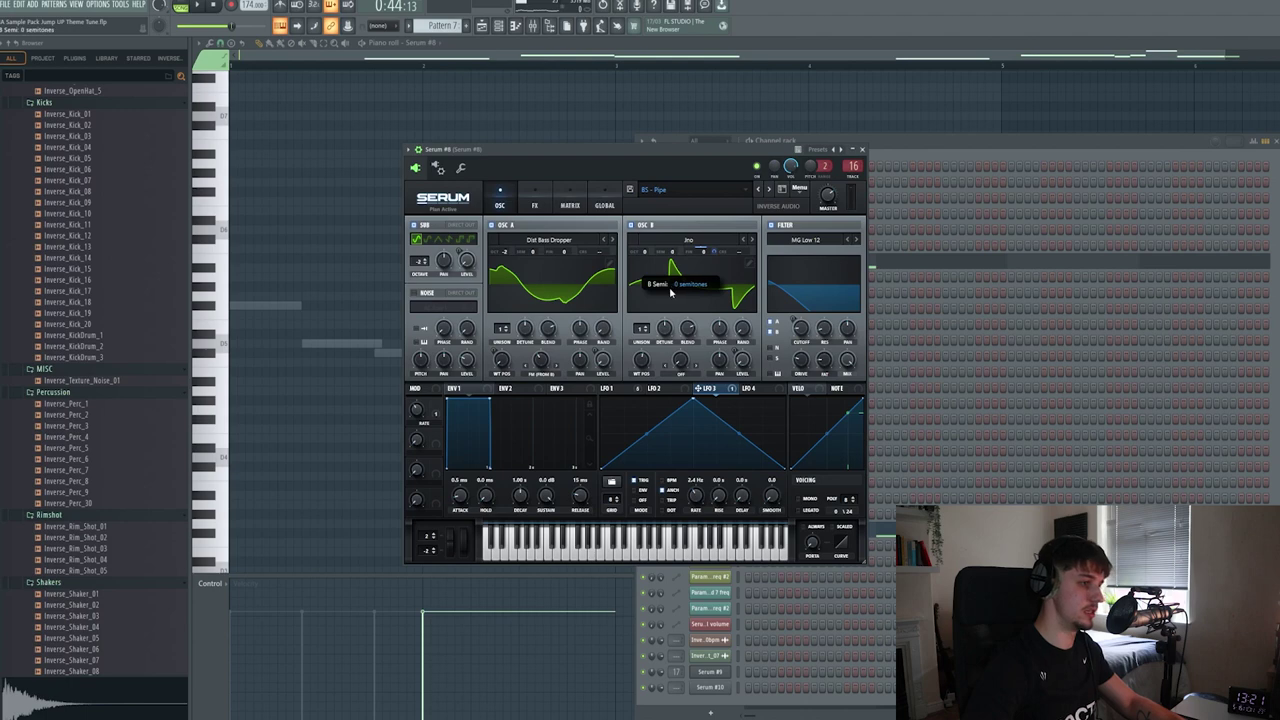
drag(671, 292, 677, 228)
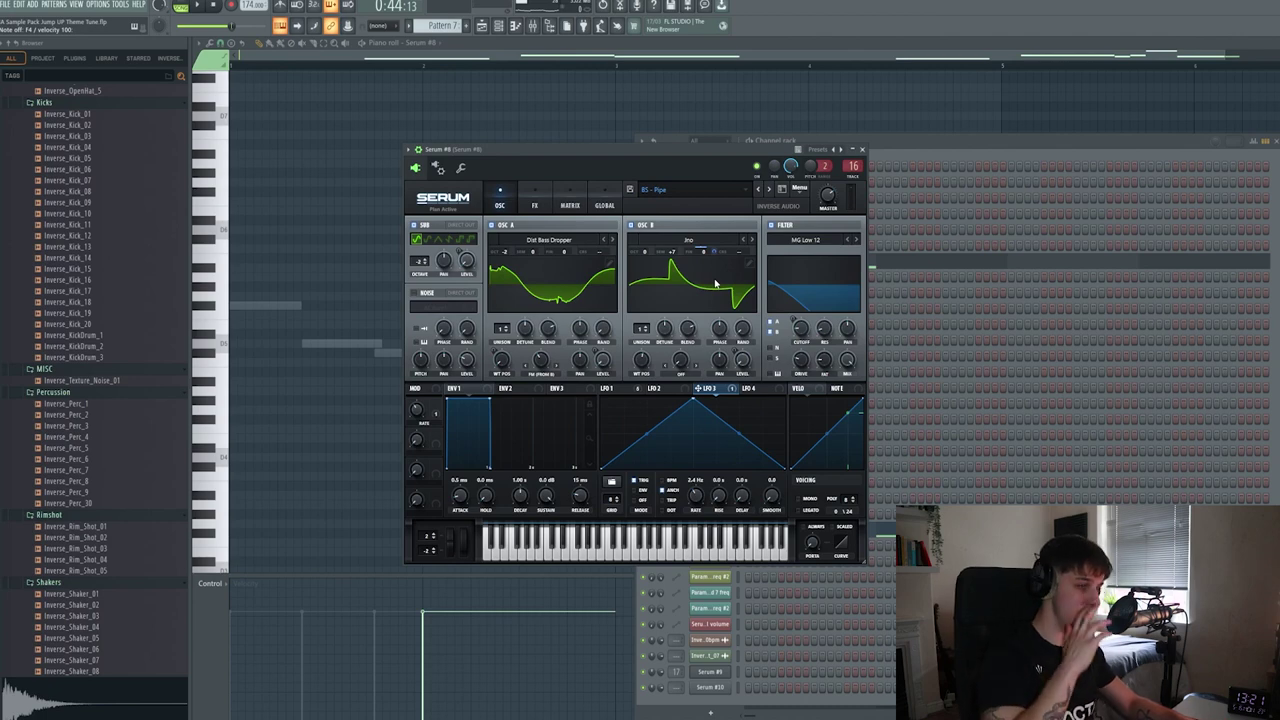
Audition several notes on the Serum #8 patch and return to its piano roll.
key(c)
key(v)
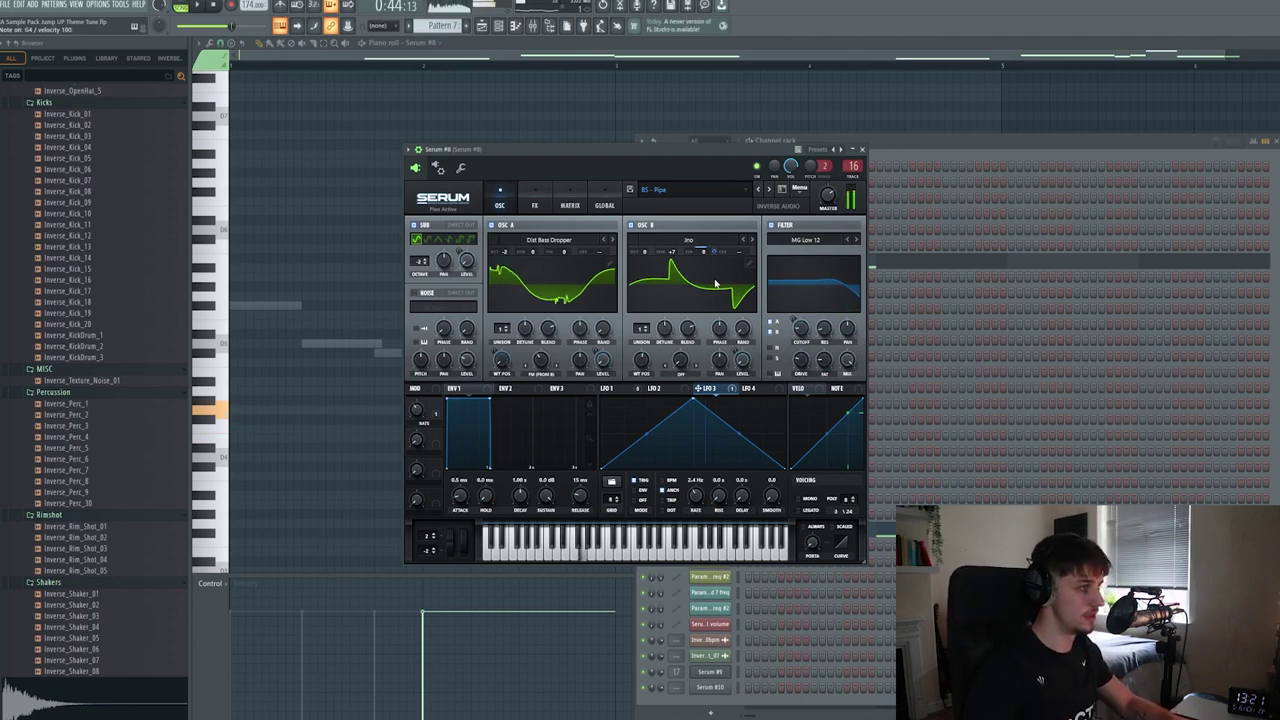
key(b)
key(n)
key(c)
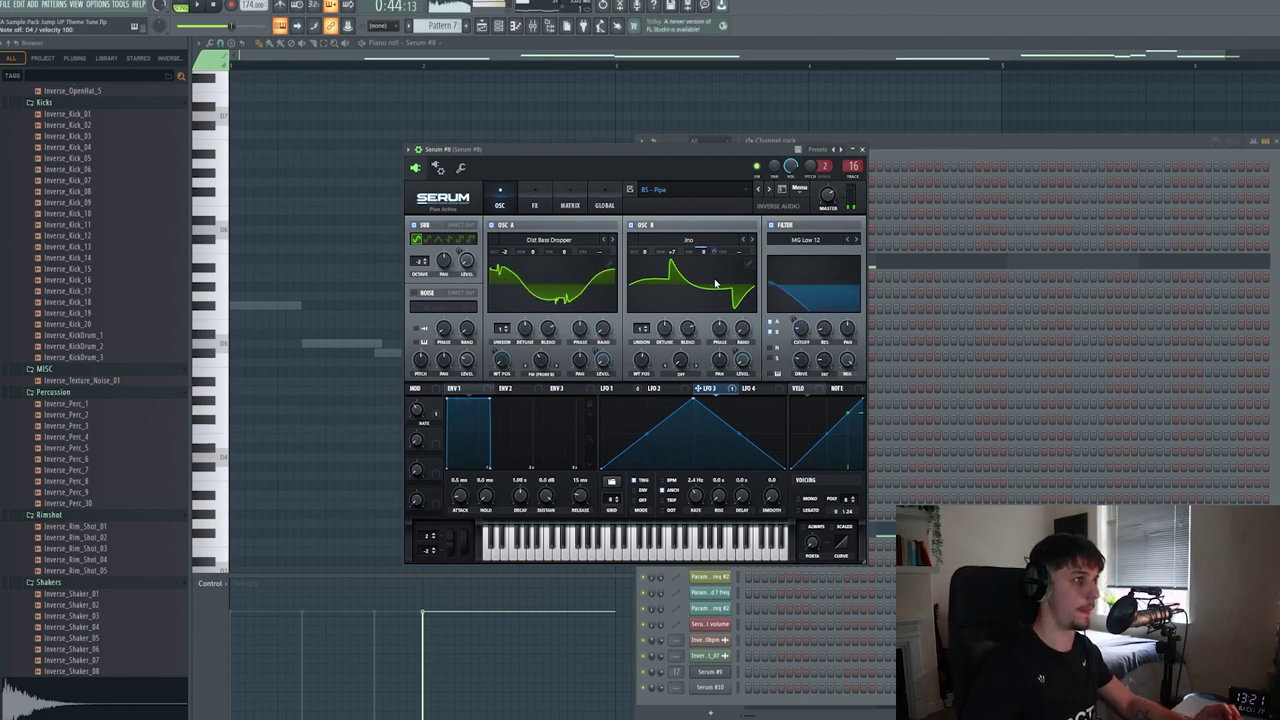
click(469, 123)
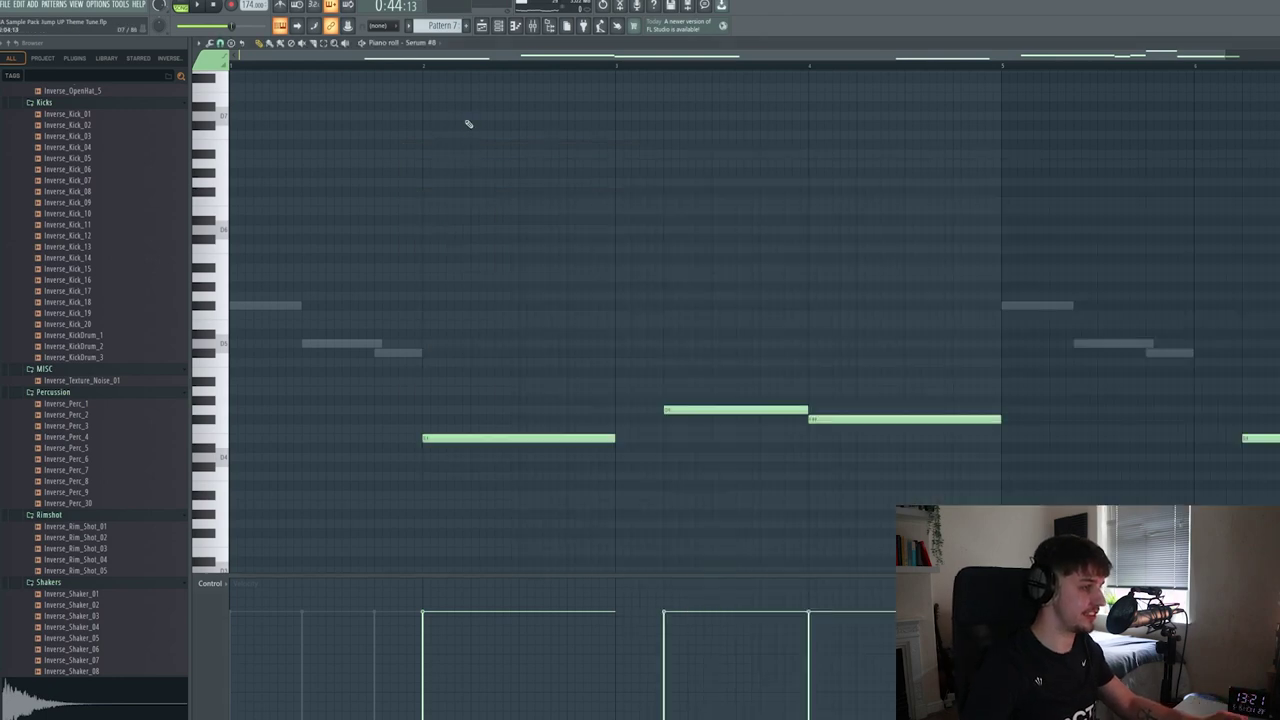
Play Pattern 7 on its own in pattern mode and follow its Serum #8 notes through to the closing variation.
scroll(298, 105, up, 1)
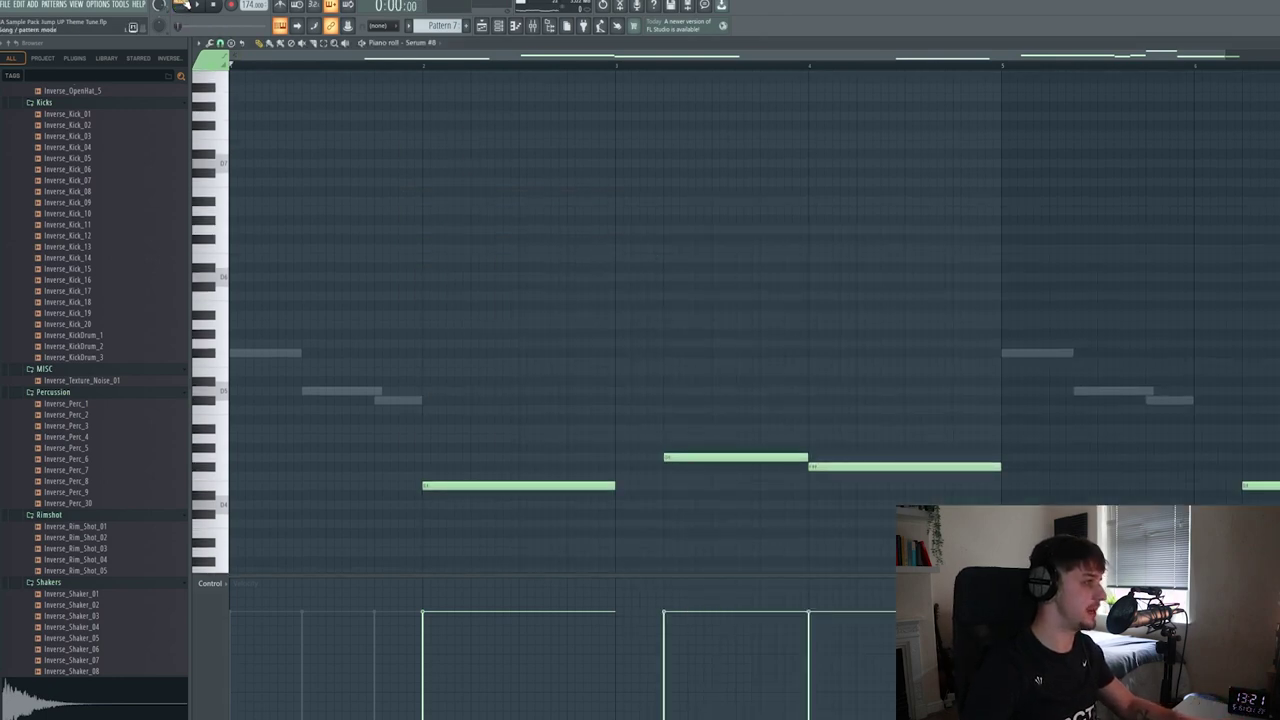
key(space)
scroll(603, 183, down, 4)
scroll(597, 274, up, 1)
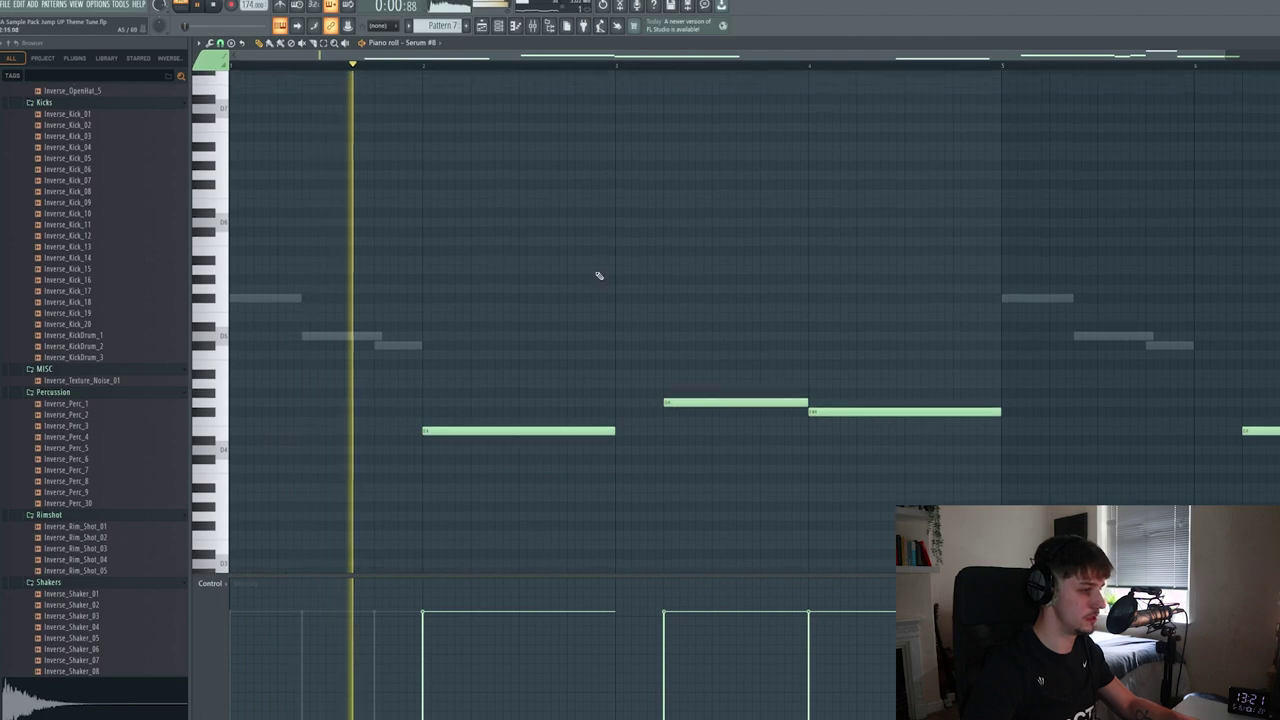
scroll(680, 295, down, 1)
scroll(770, 302, down, 2)
scroll(845, 335, up, 1)
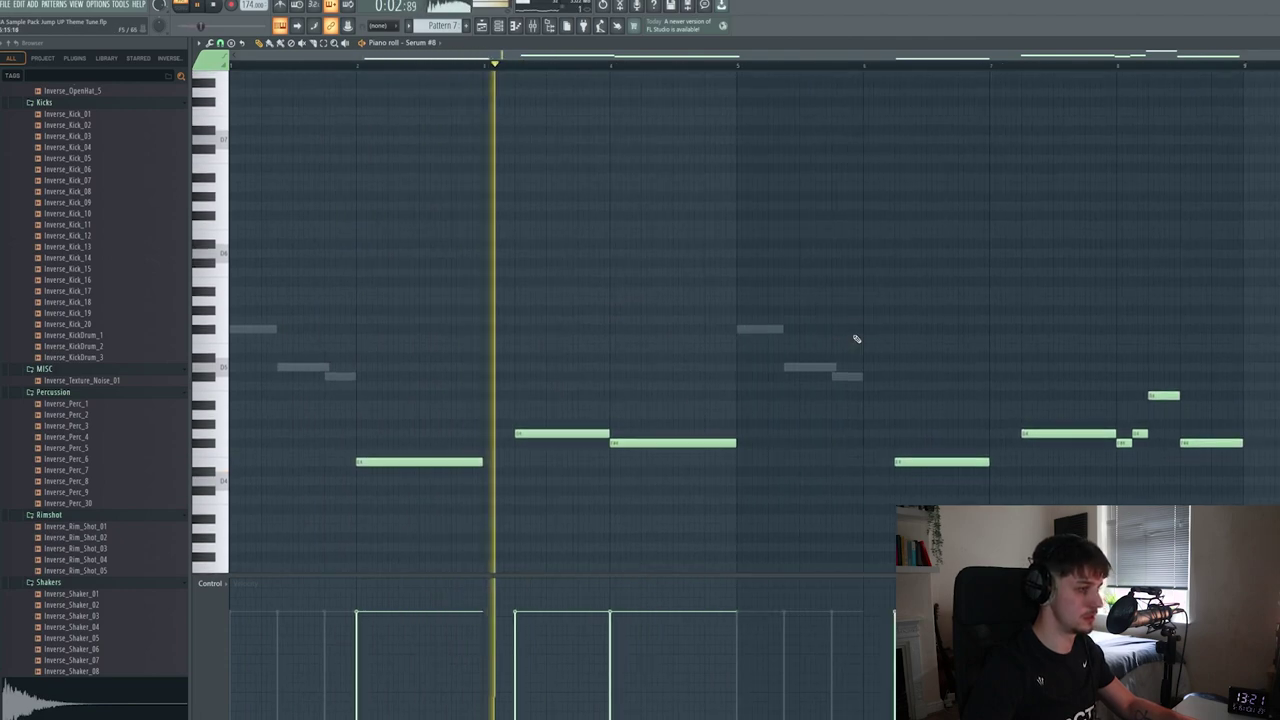
drag(763, 228, 692, 213)
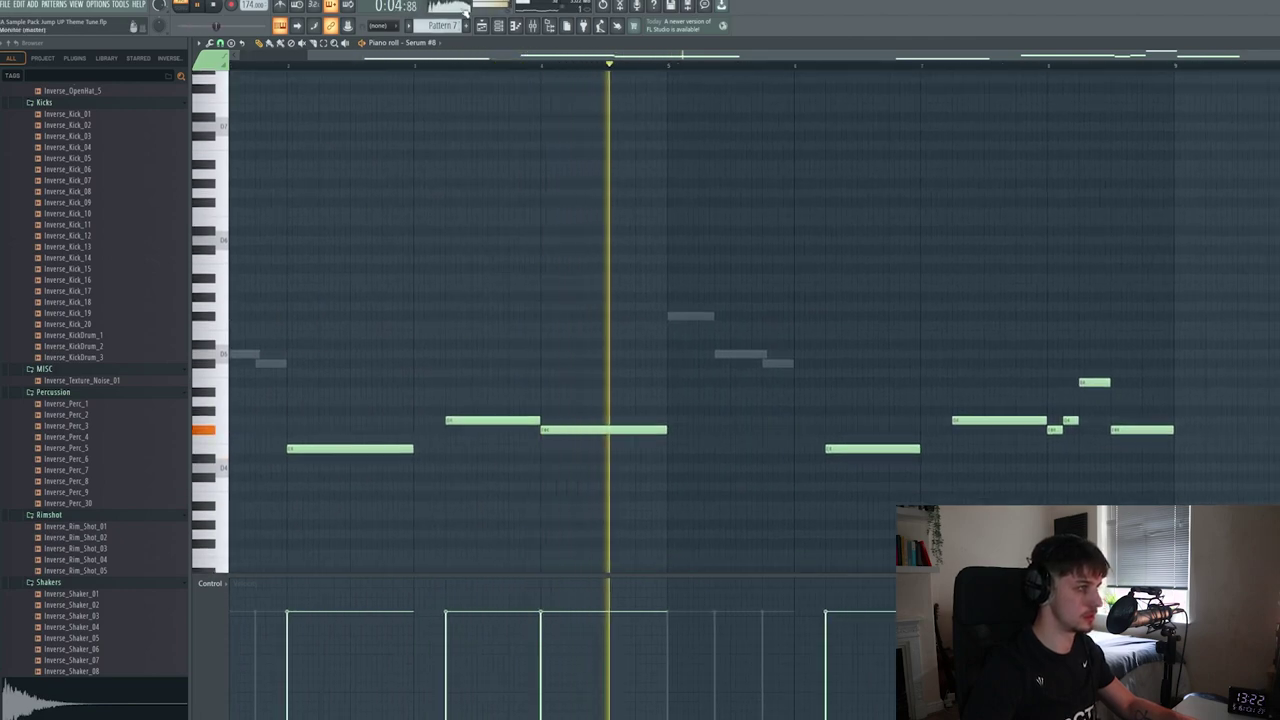
drag(796, 209, 644, 196)
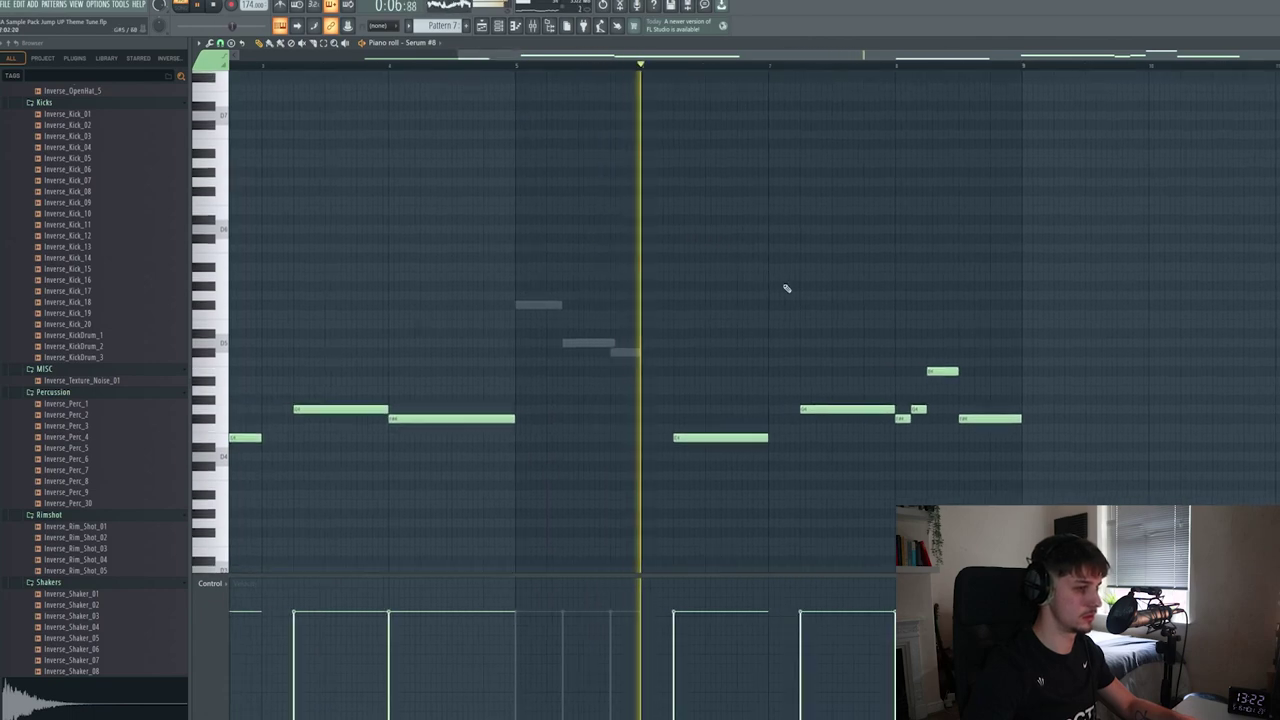
drag(603, 338, 640, 357)
scroll(1001, 416, up, 1)
scroll(1001, 416, up, 2)
drag(834, 408, 712, 398)
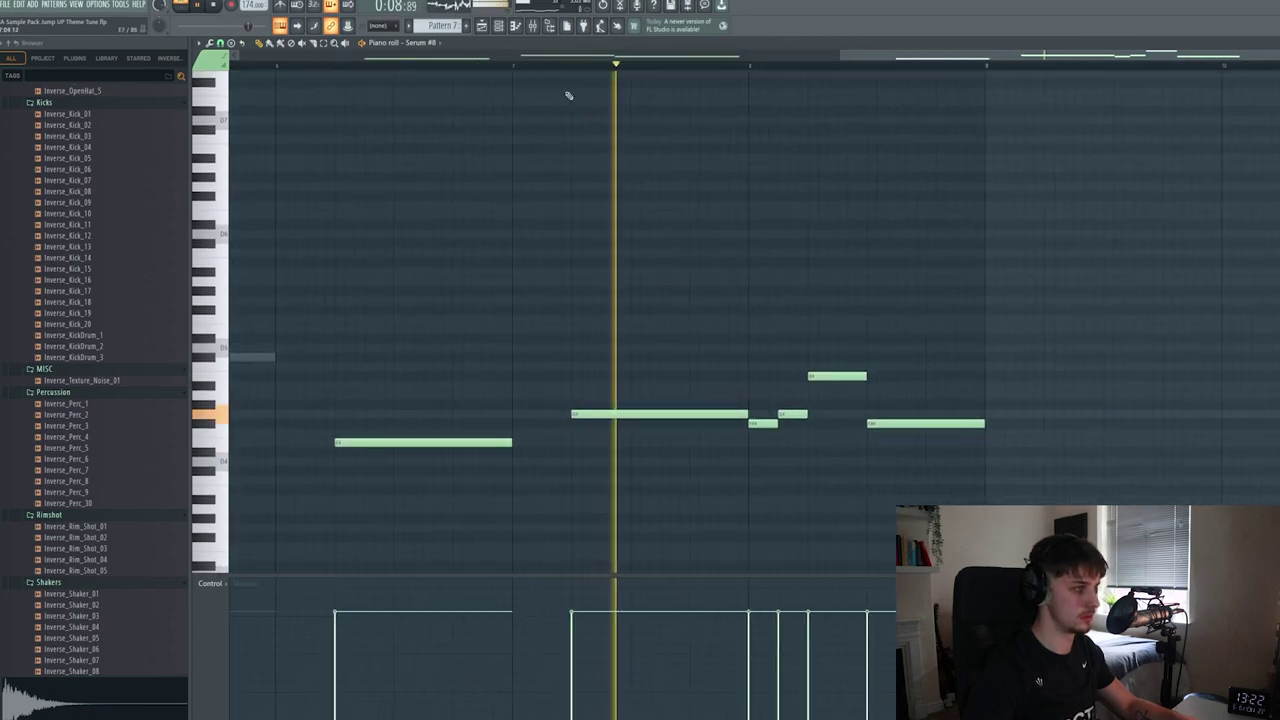
Play the full arrangement from bar 33 in the playlist and look over the second drop section alongside the rest of the track.
click(482, 26)
click(519, 67)
key(space)
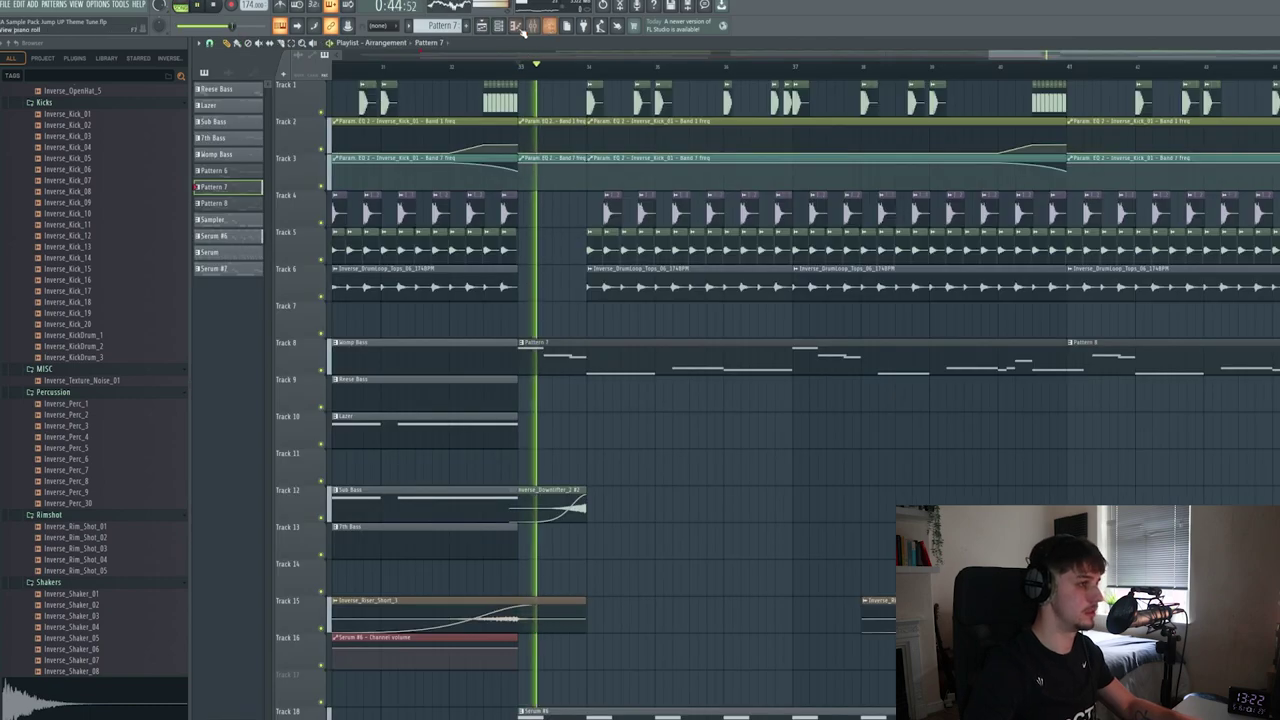
drag(855, 337, 714, 206)
scroll(747, 250, down, 3)
scroll(815, 340, down, 2)
drag(815, 343, 754, 426)
scroll(640, 405, down, 2)
drag(620, 400, 791, 395)
drag(1041, 400, 877, 437)
drag(980, 440, 1013, 463)
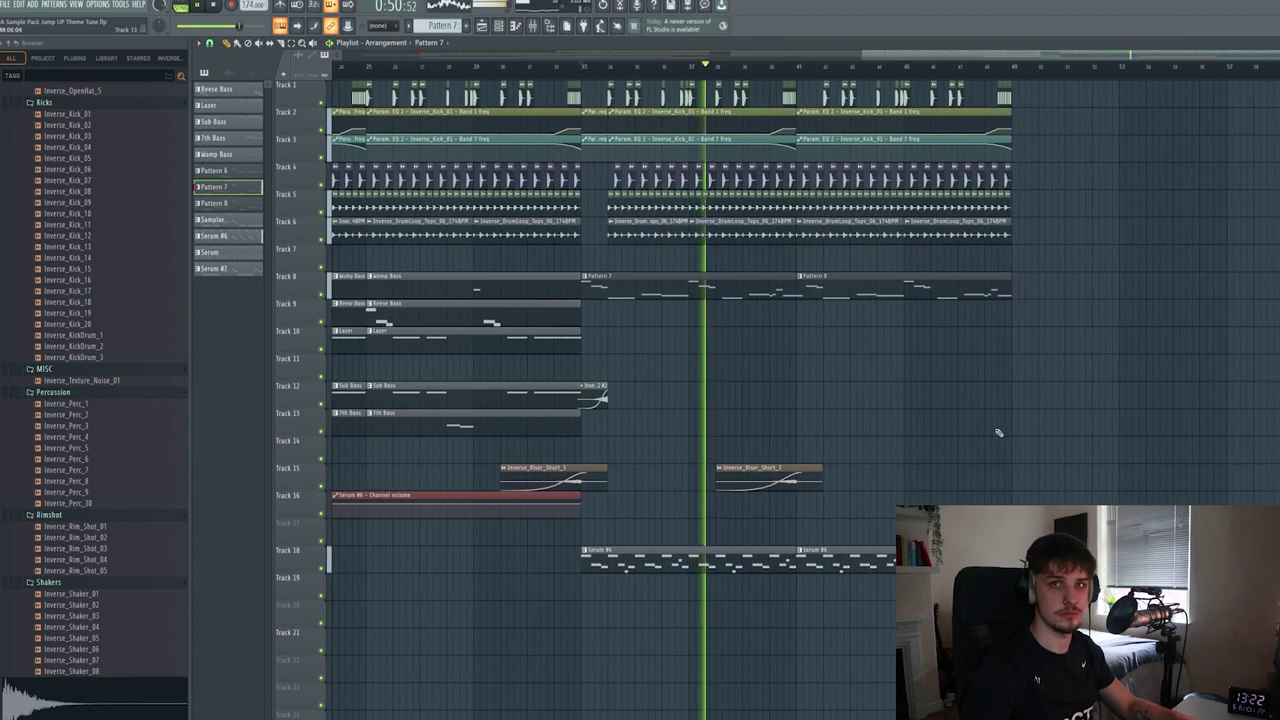
scroll(956, 446, down, 2)
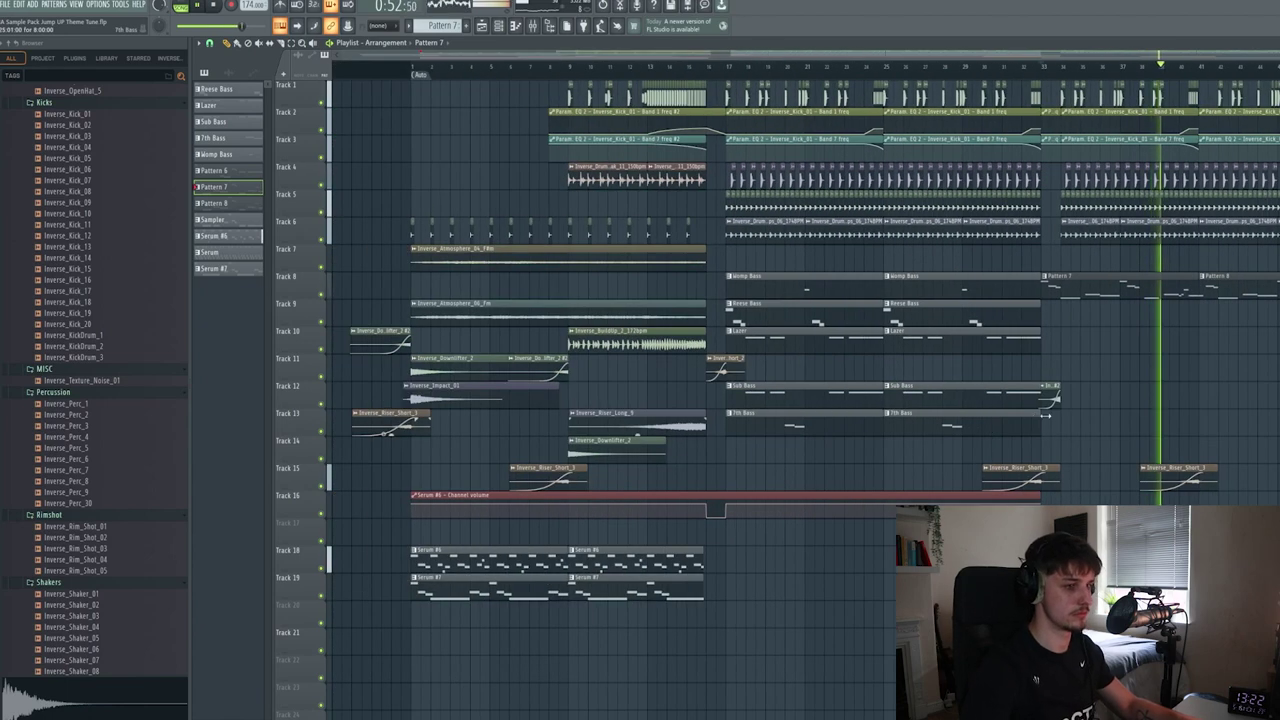